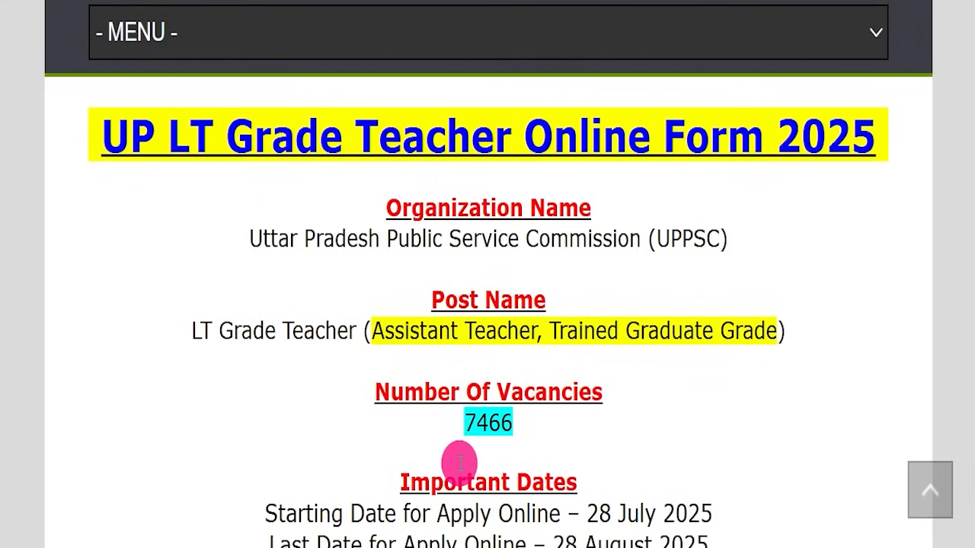
- Examine the number of vacancies and the last date for online application on the UP LT Grade Teacher recruitment page
drag(394, 414, 539, 422)
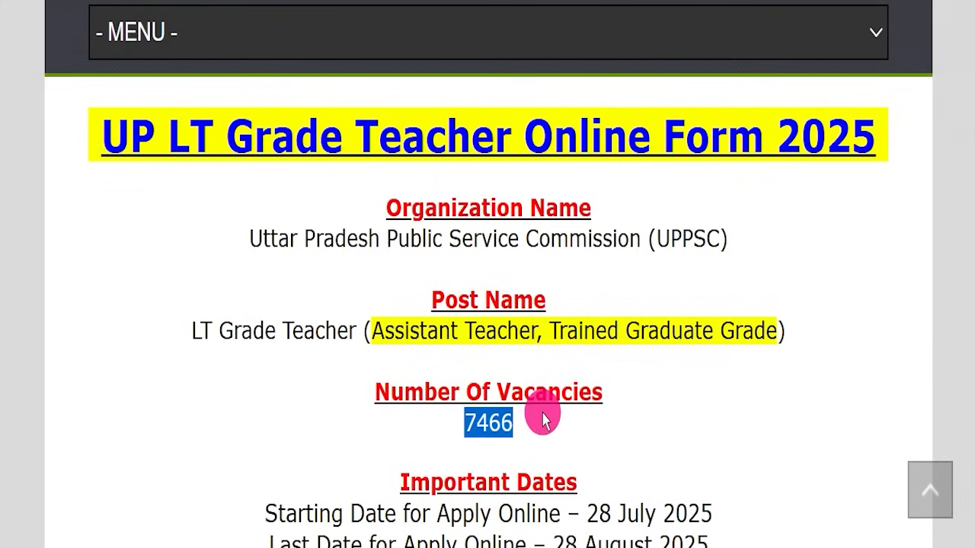
click(315, 282)
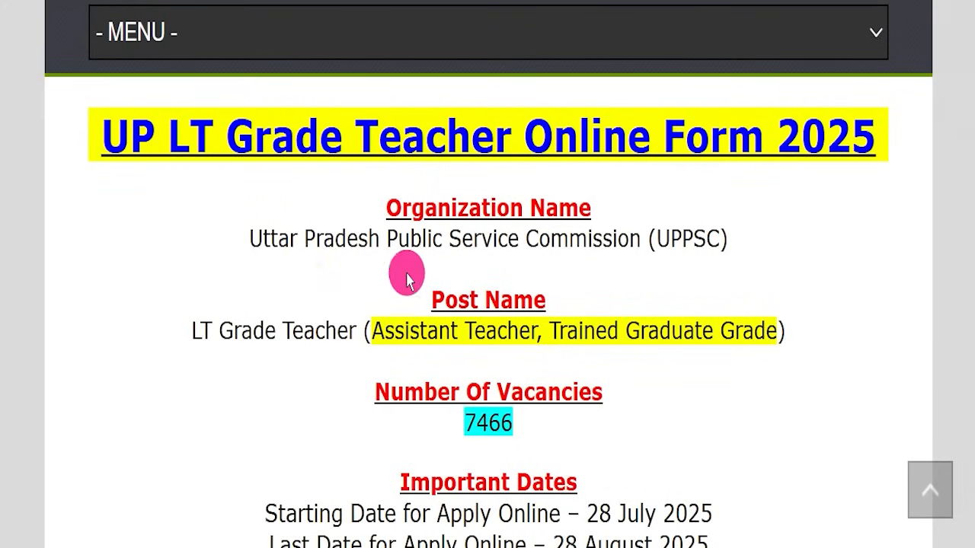
scroll(566, 336, down, 1)
scroll(566, 336, down, 1)
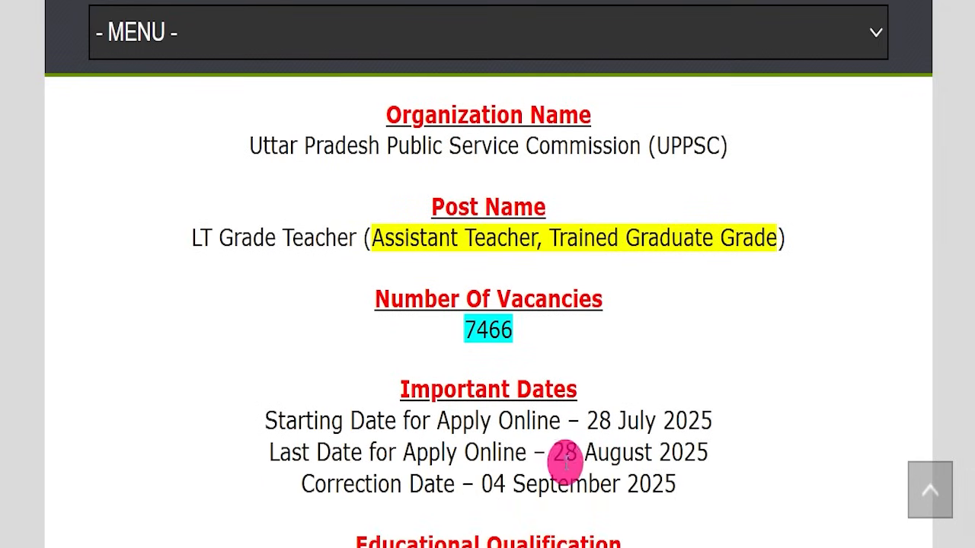
drag(553, 451, 728, 456)
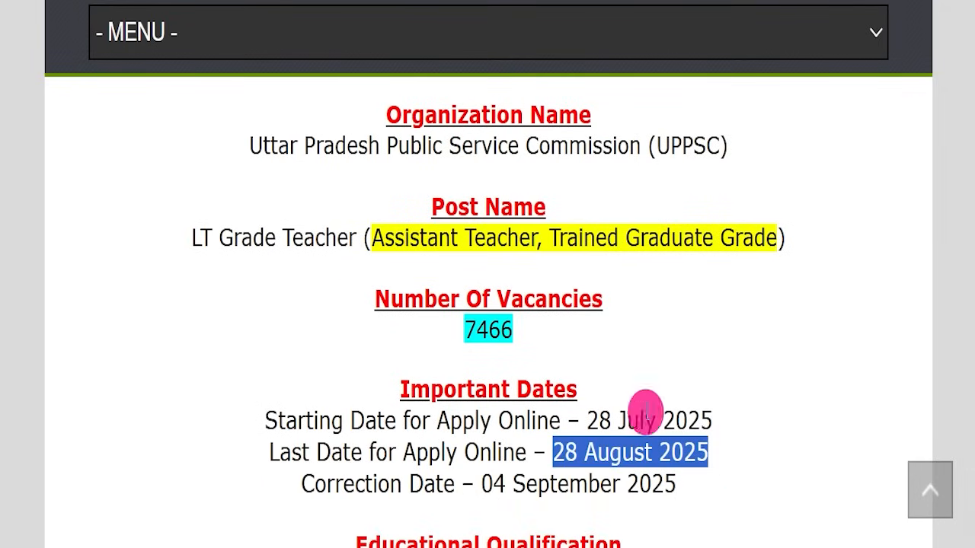
click(609, 343)
scroll(609, 343, up, 2)
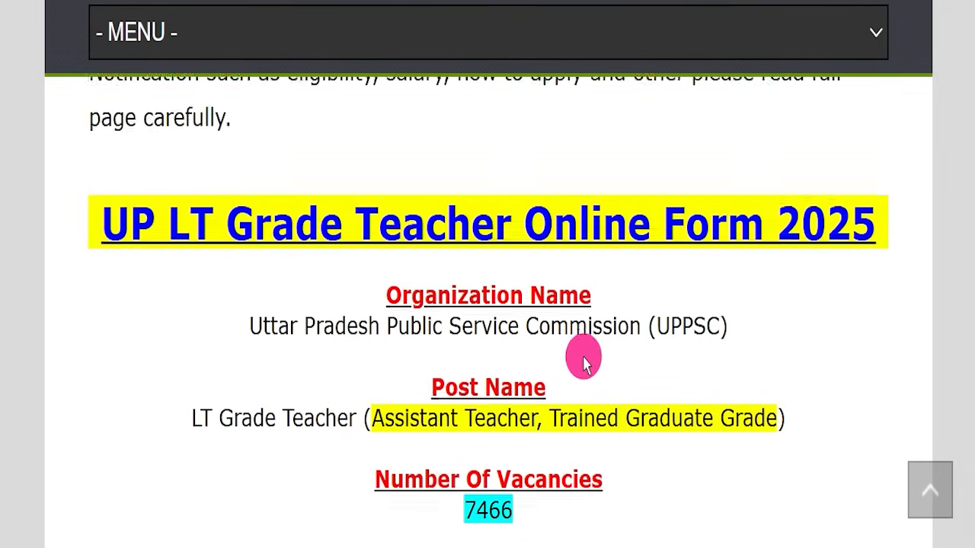
scroll(581, 355, down, 1)
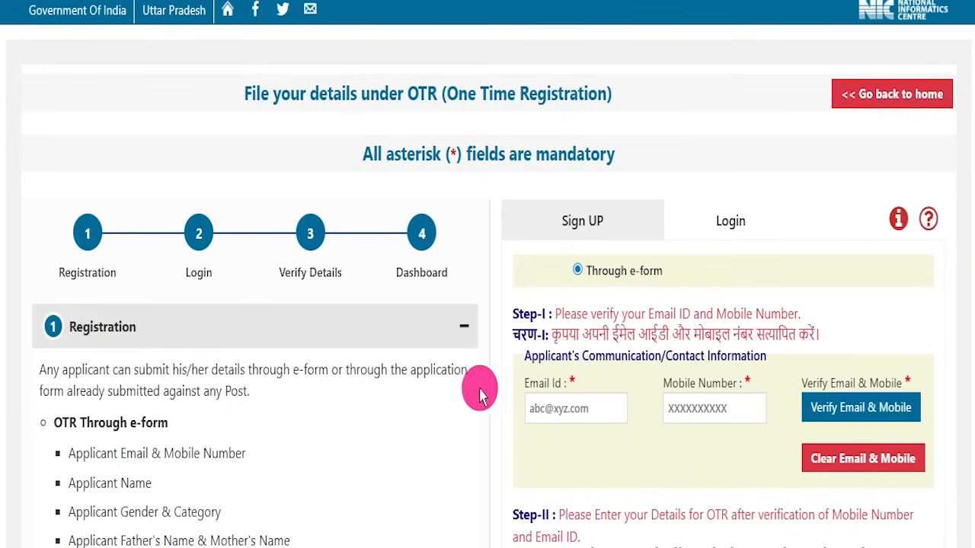
- Examine the One Time Registration (OTR) sign-up form from contact verification to high school qualification, and glance at the UPPSC home page
drag(433, 93, 627, 95)
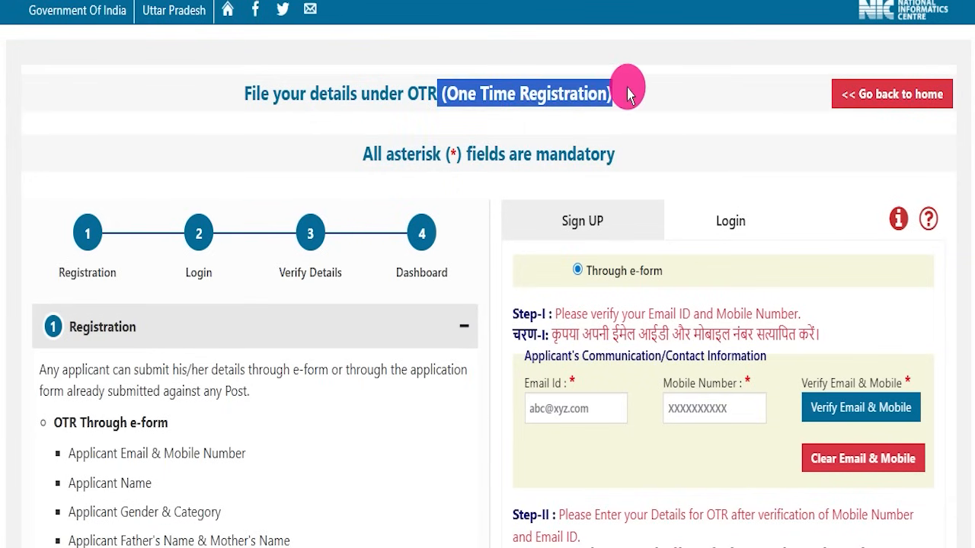
click(627, 94)
scroll(490, 289, down, 4)
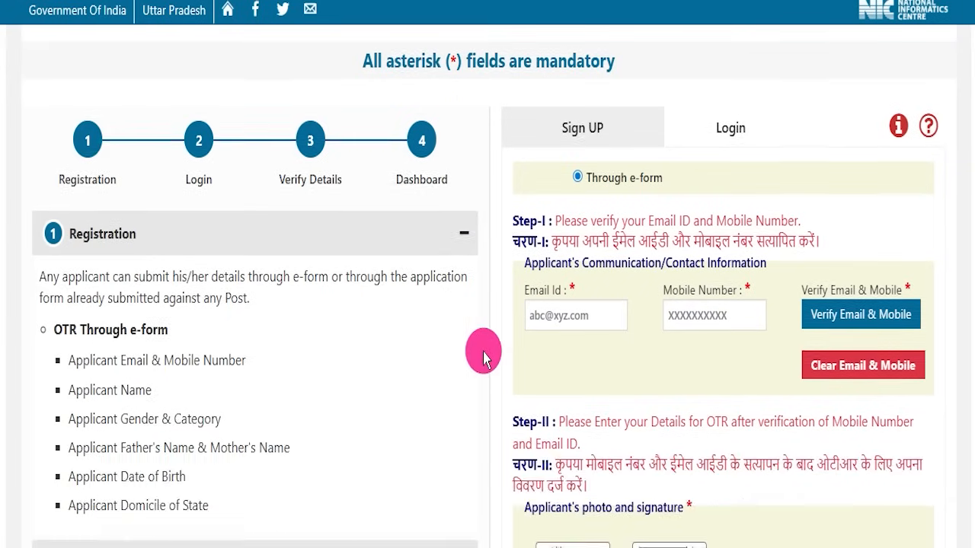
scroll(487, 352, down, 10)
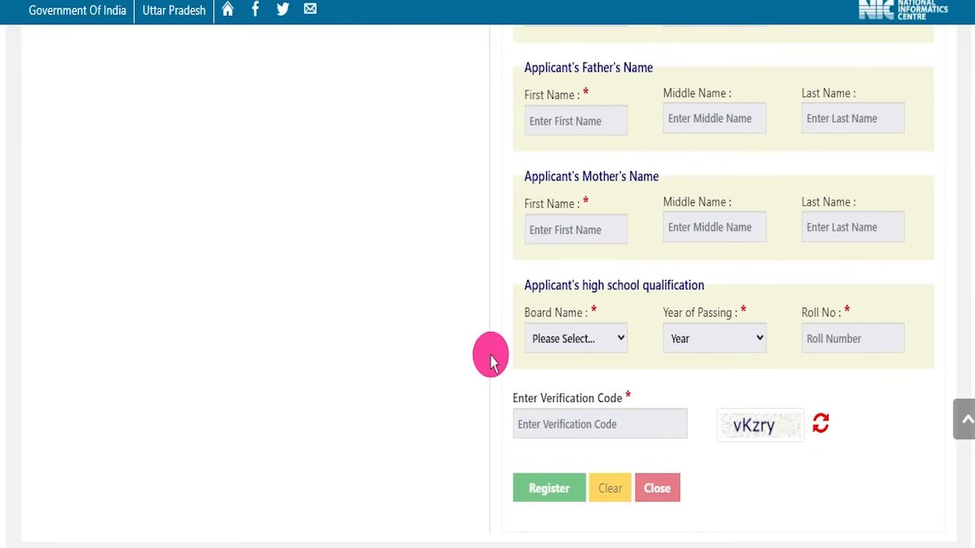
scroll(488, 352, up, 9)
scroll(487, 358, up, 5)
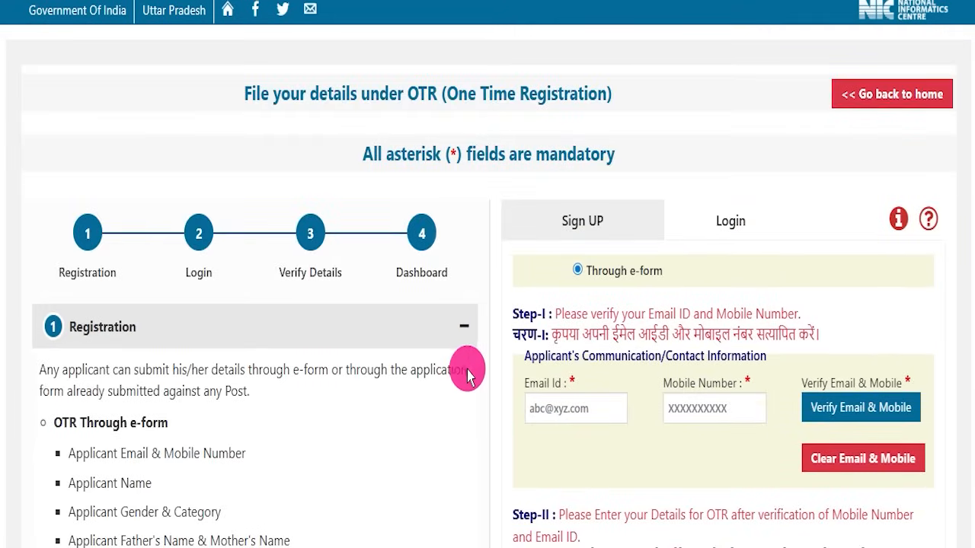
scroll(472, 366, down, 9)
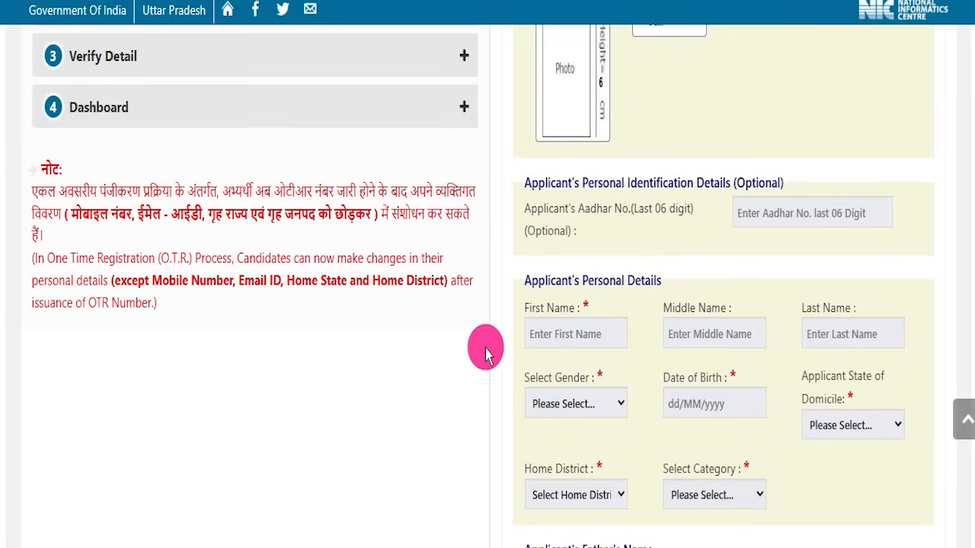
scroll(486, 352, down, 6)
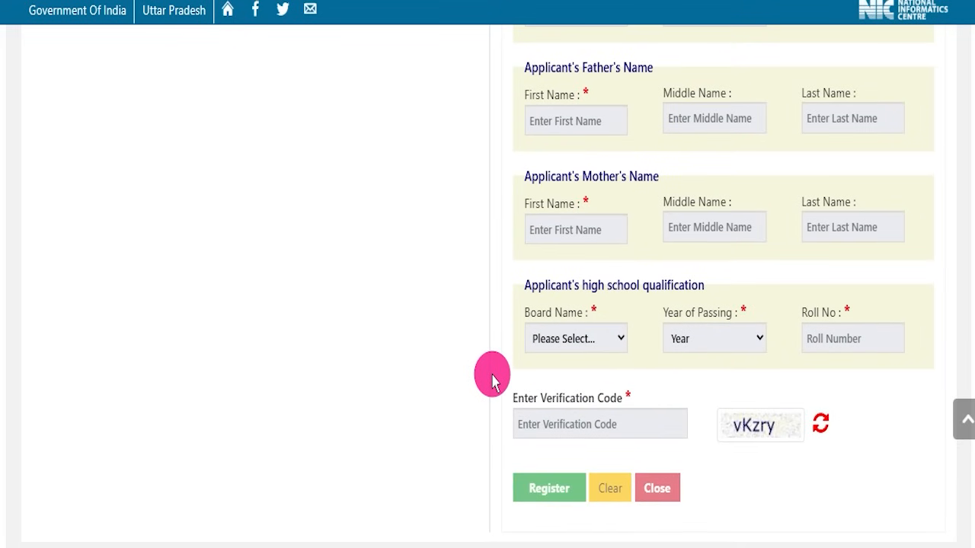
scroll(492, 380, up, 12)
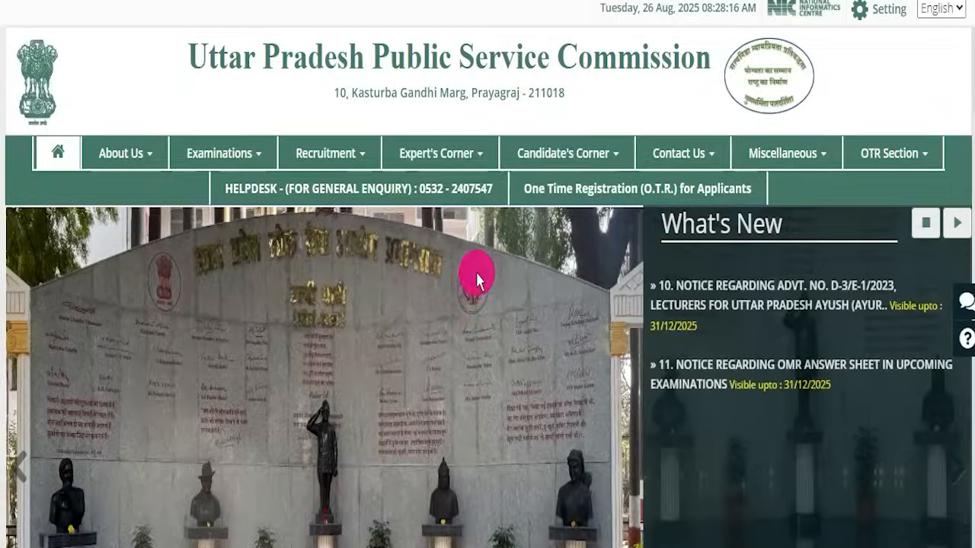
scroll(475, 272, down, 5)
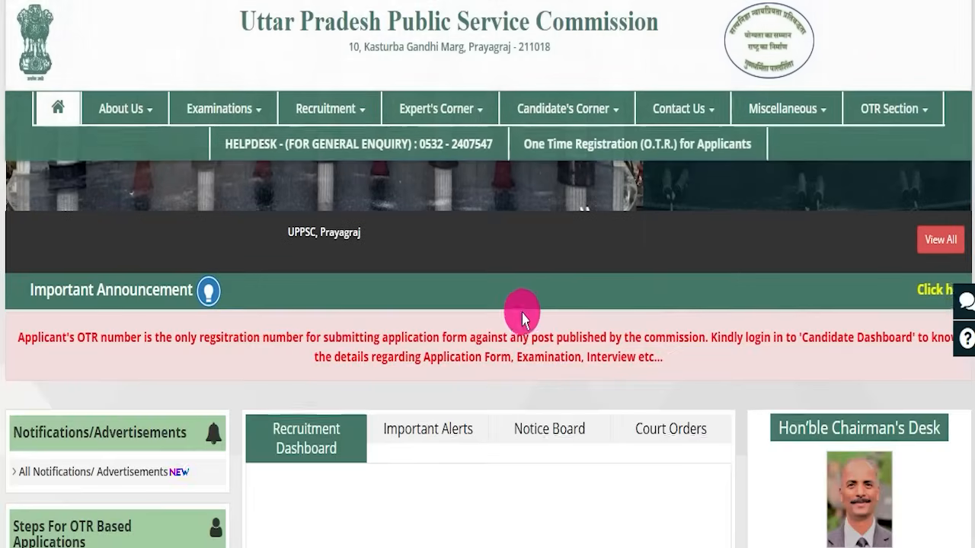
scroll(523, 318, up, 5)
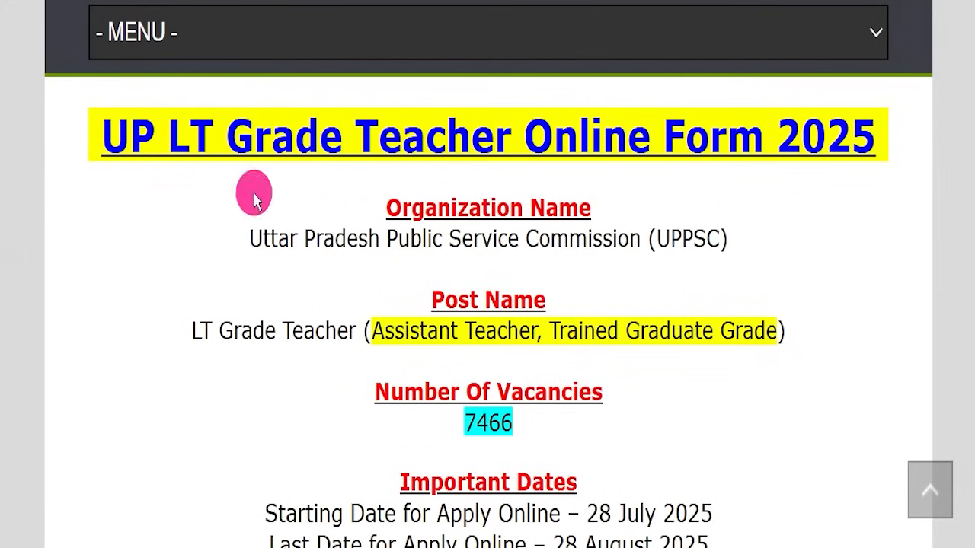
- Examine the UP LT Grade Teacher Online Form 2025 heading and the introductory text above it on the recruitment page
drag(99, 109, 864, 114)
click(810, 228)
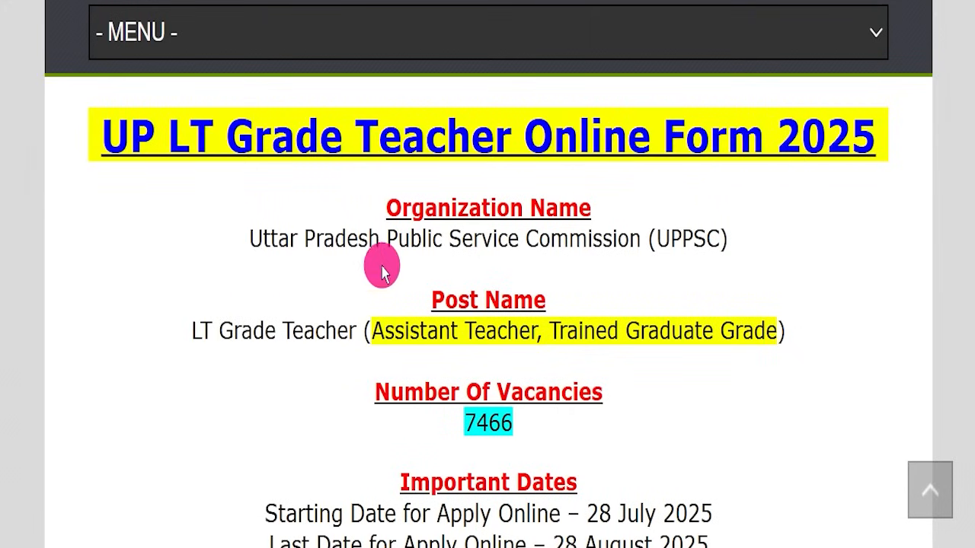
scroll(392, 305, up, 5)
scroll(410, 343, up, 8)
scroll(415, 337, down, 10)
scroll(415, 339, down, 1)
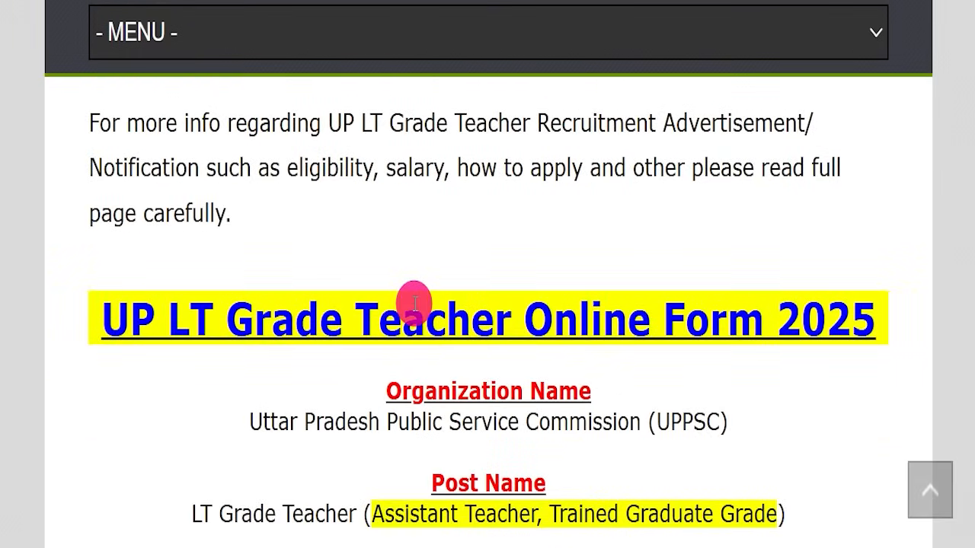
scroll(416, 327, down, 1)
scroll(415, 318, down, 1)
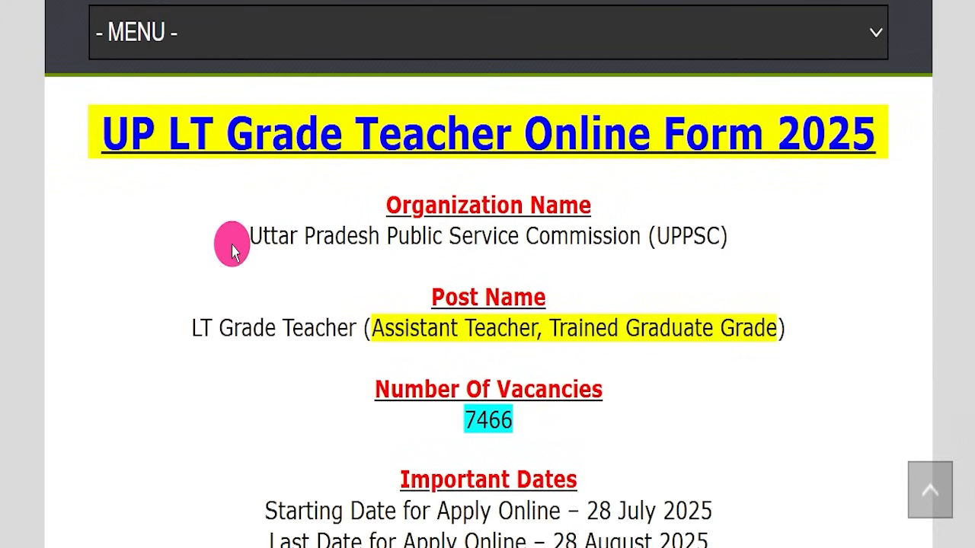
- Review the form title, organization name, post name and number of vacancies by highlighting each one
drag(96, 125, 860, 120)
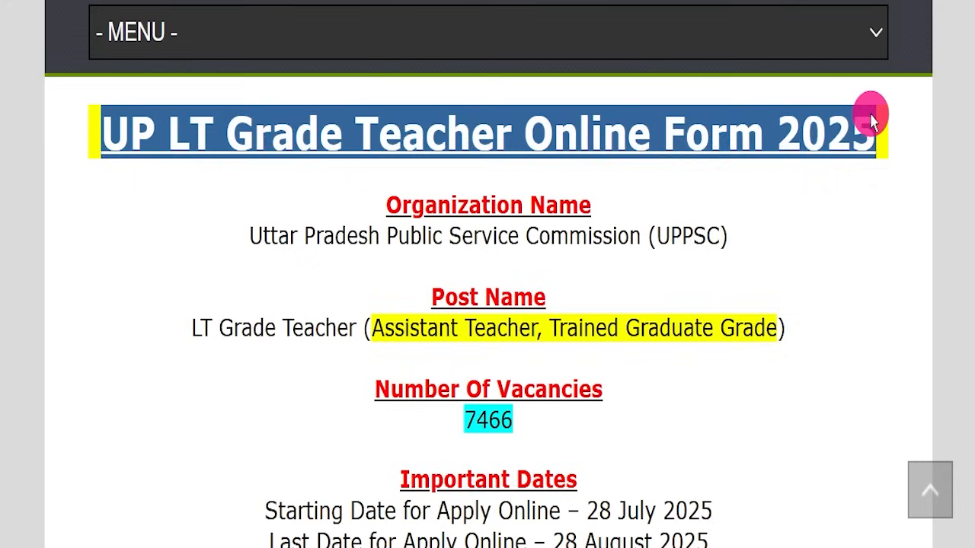
click(864, 126)
drag(179, 226, 760, 231)
click(759, 230)
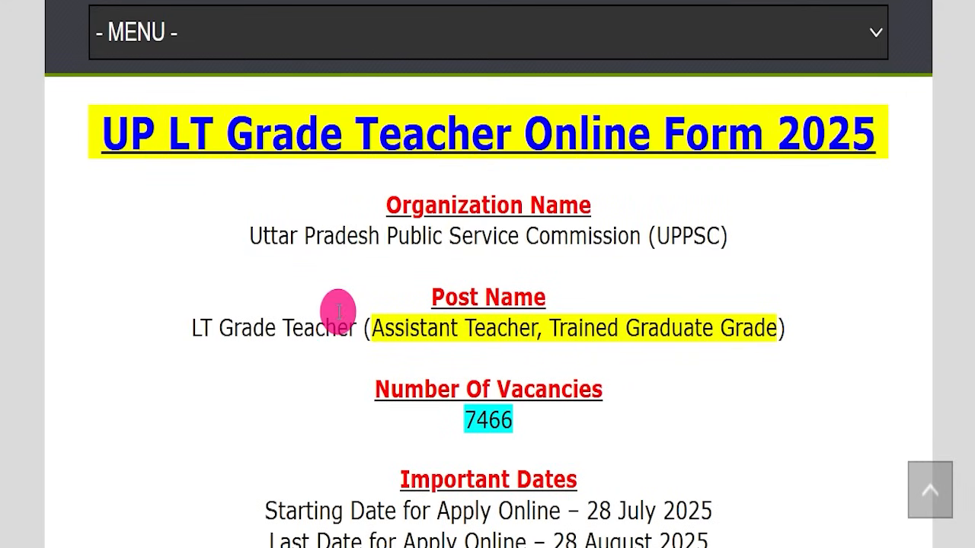
drag(184, 310, 731, 346)
click(481, 408)
double_click(481, 411)
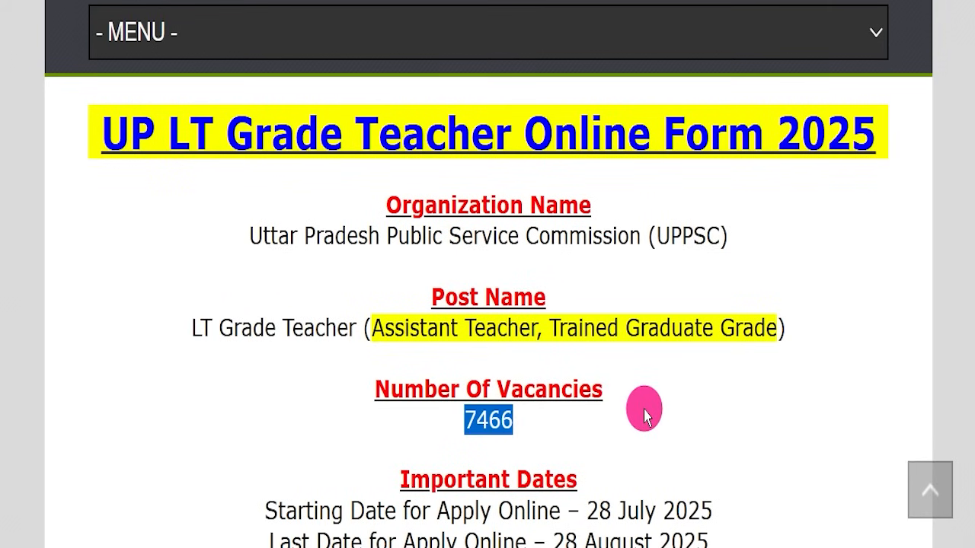
- Review the Important Dates section, highlighting the last date for applying online
scroll(645, 416, down, 2)
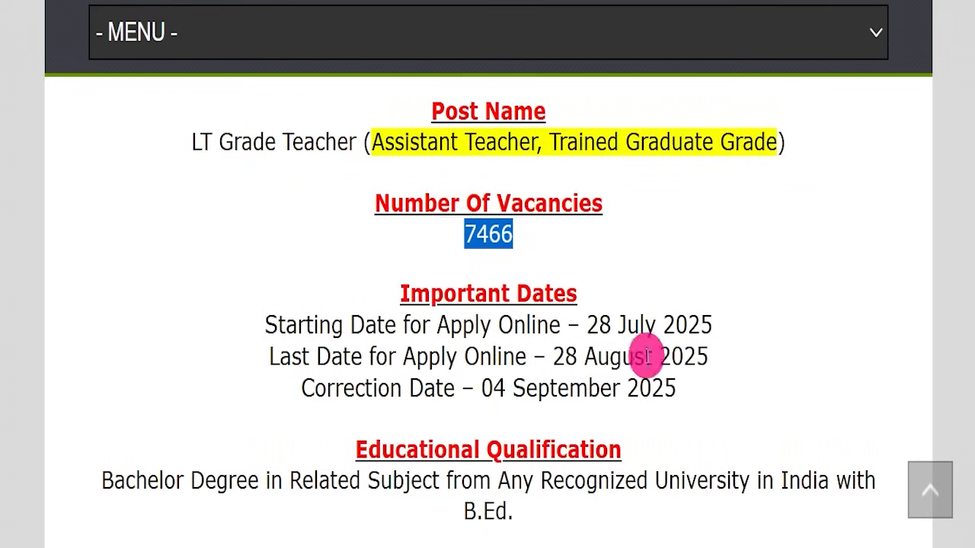
drag(546, 347, 712, 337)
click(736, 348)
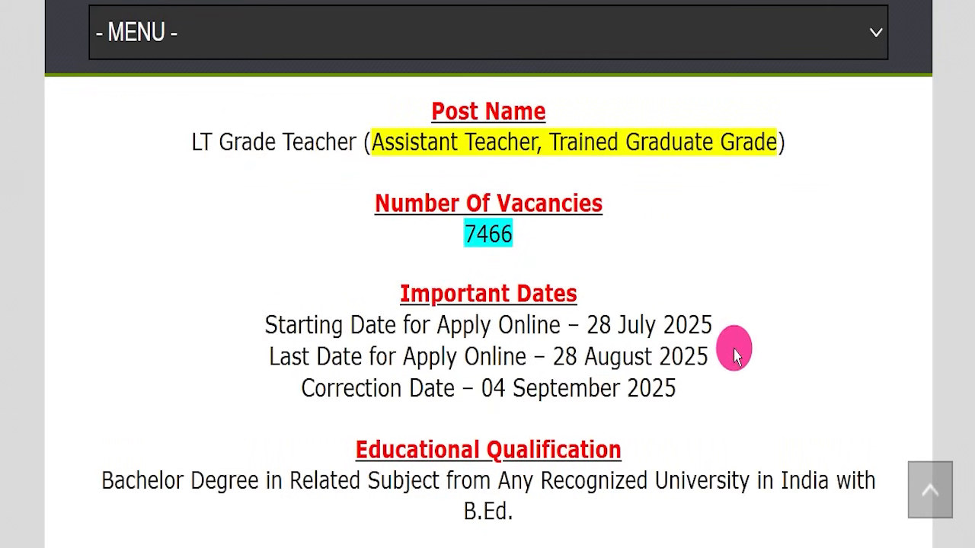
scroll(734, 352, down, 1)
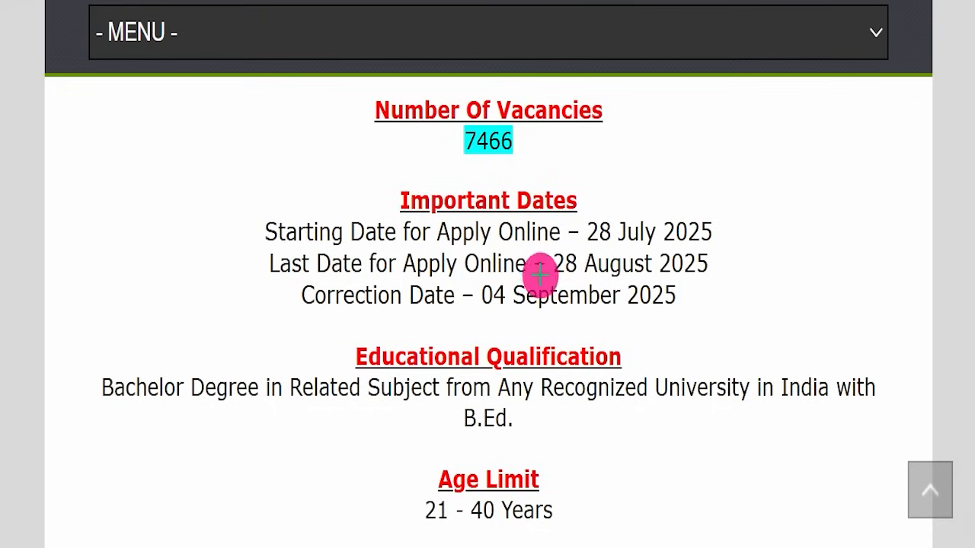
- Underline and tick the last application date, underline Bachelor Degree and B.Ed. in the qualification, and clear the drawn marks
drag(544, 263, 709, 265)
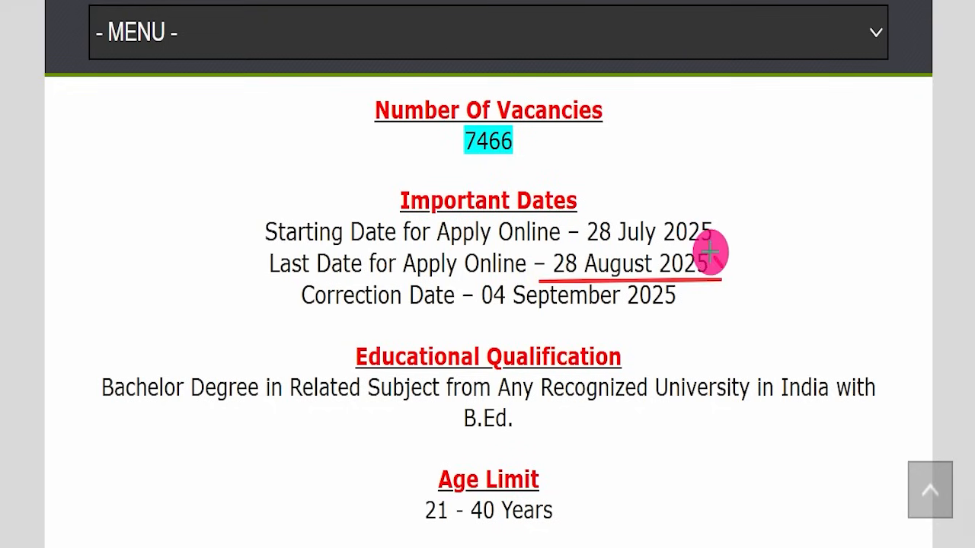
drag(713, 259, 815, 186)
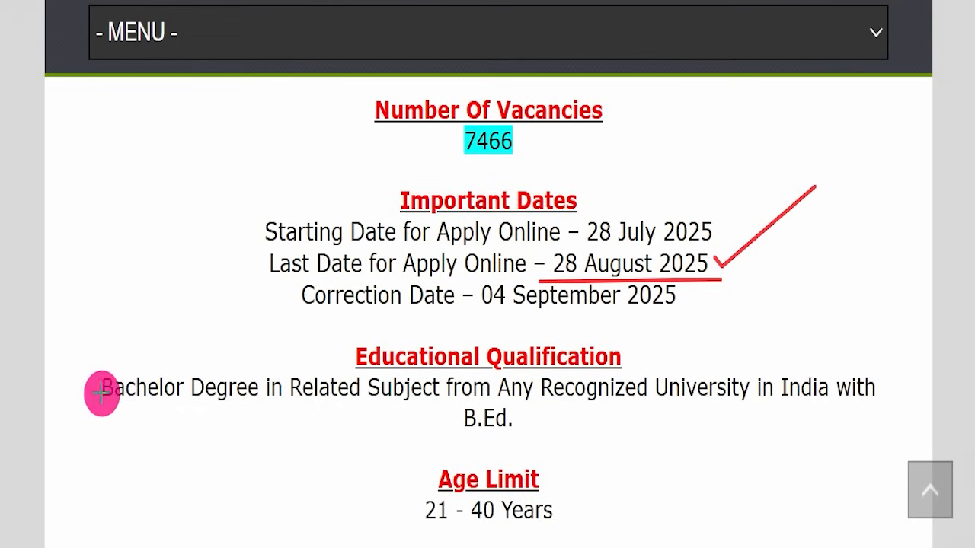
drag(107, 393, 237, 392)
drag(437, 433, 527, 428)
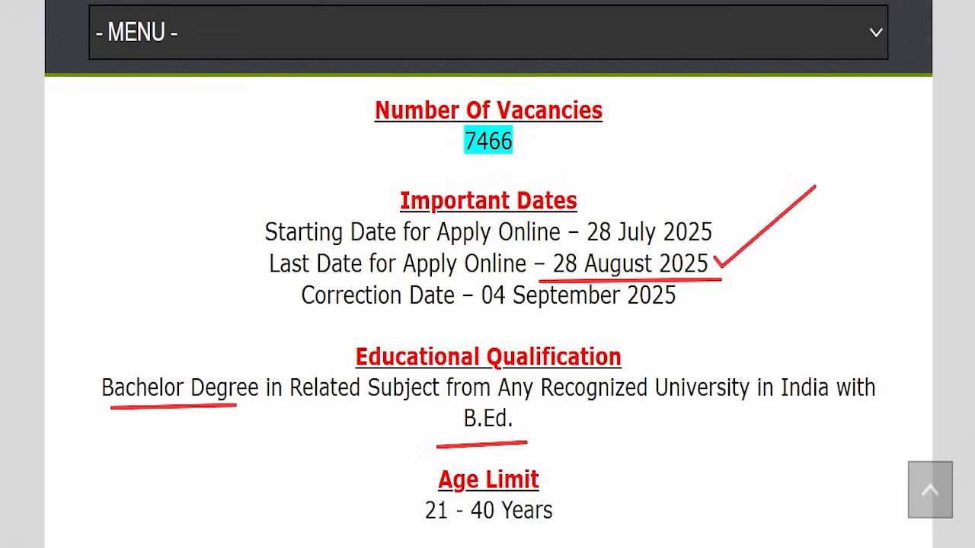
key(Escape)
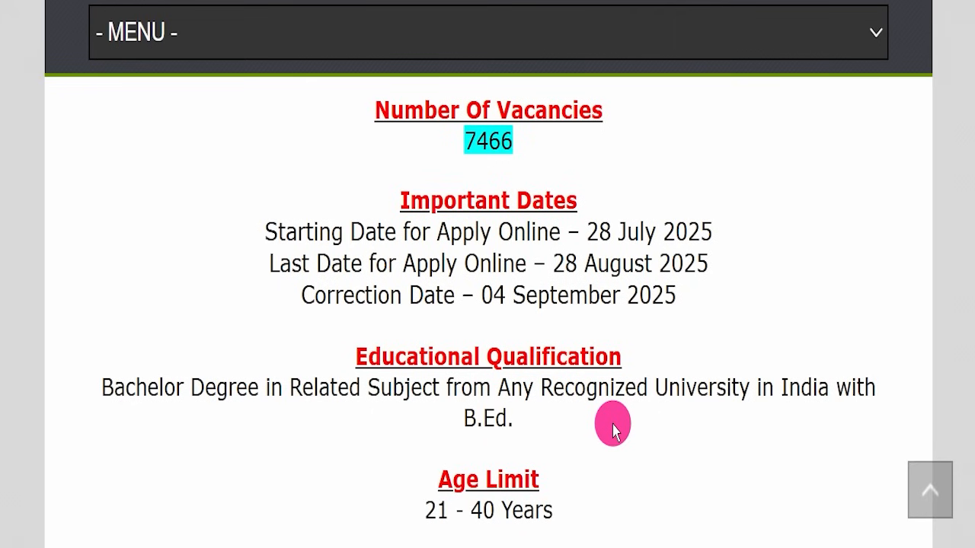
- Review the age limit, the application fee for each category and the fee payment mode, highlighting each line
scroll(614, 430, down, 2)
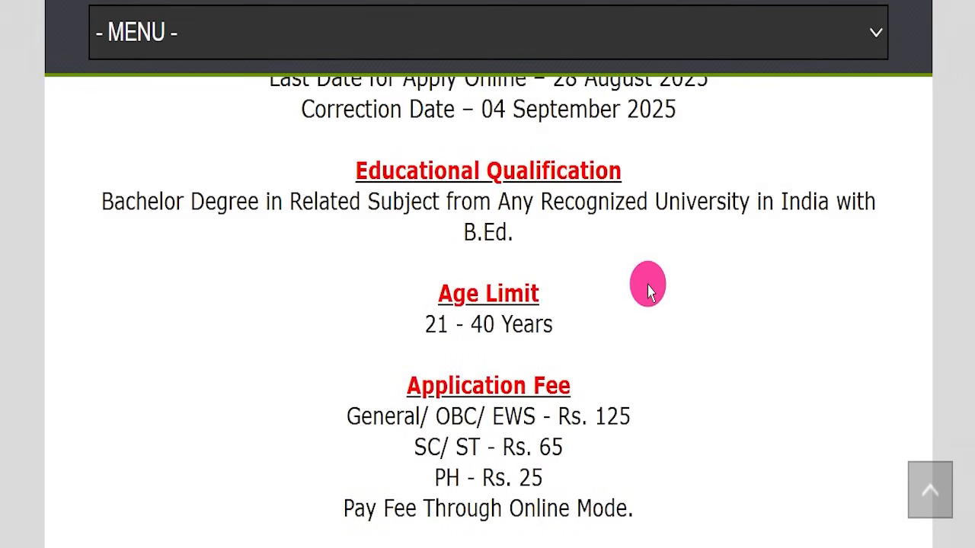
drag(318, 315, 612, 316)
scroll(714, 323, down, 2)
scroll(714, 320, down, 2)
drag(305, 130, 681, 130)
drag(353, 159, 568, 163)
drag(399, 189, 563, 192)
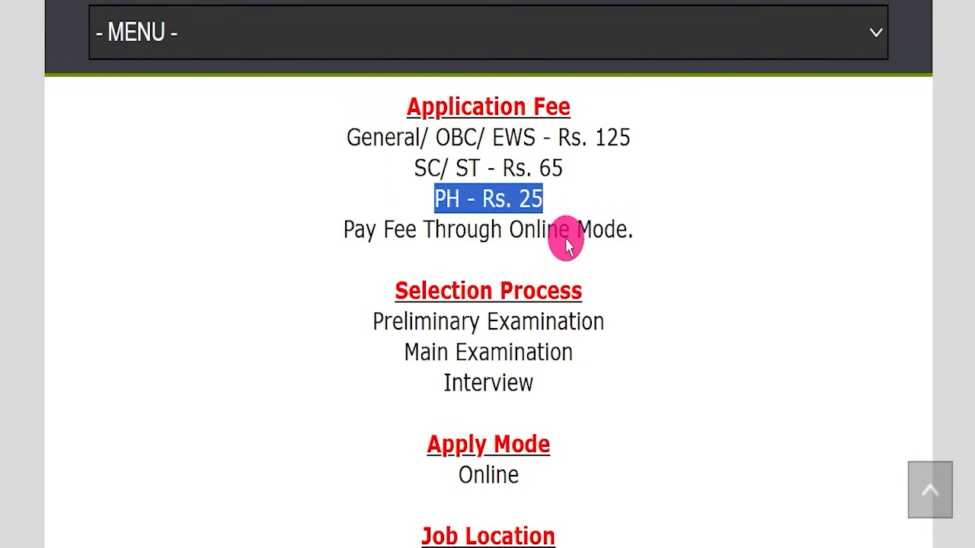
drag(507, 229, 621, 219)
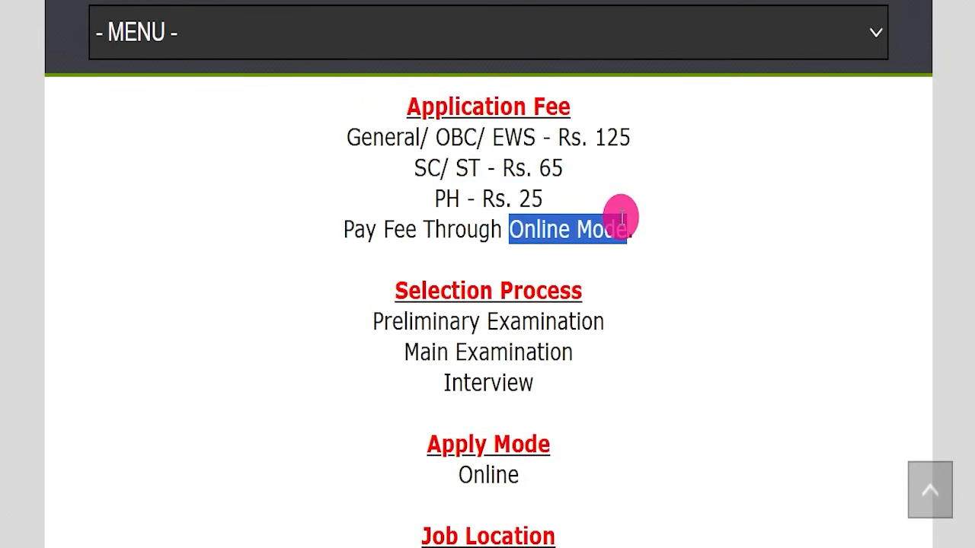
- Review the selection process, apply mode, job location and official website entries, highlighting each one
drag(296, 320, 682, 367)
scroll(681, 367, down, 5)
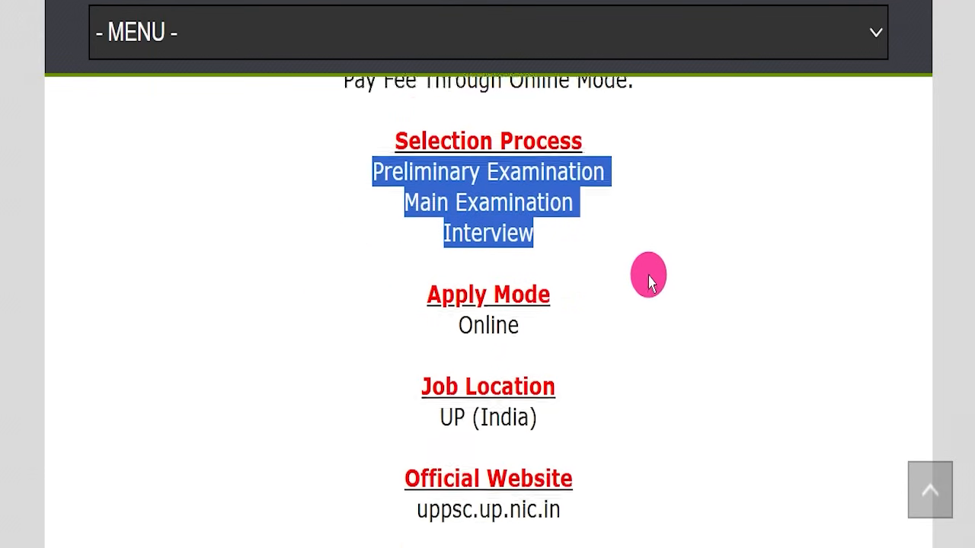
drag(391, 282, 601, 277)
scroll(610, 278, down, 2)
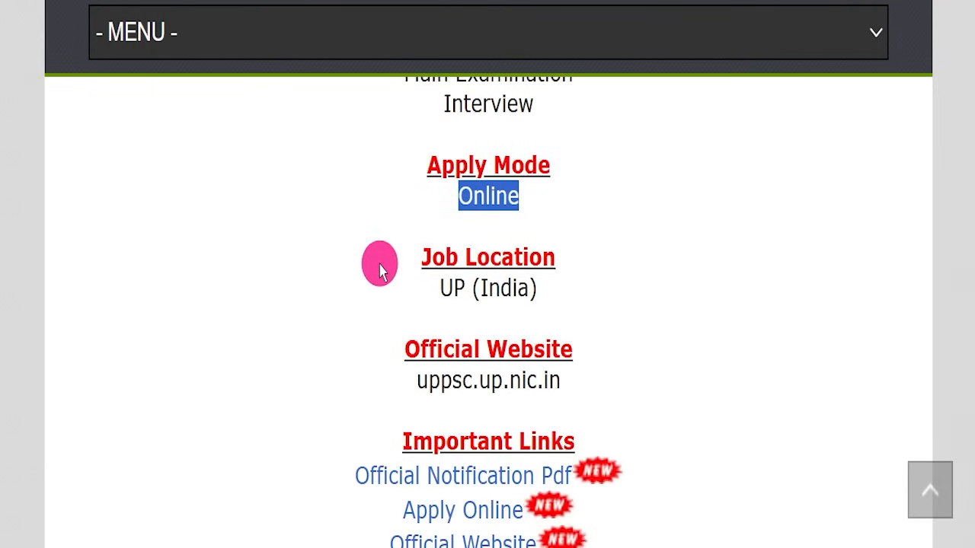
drag(381, 285, 594, 276)
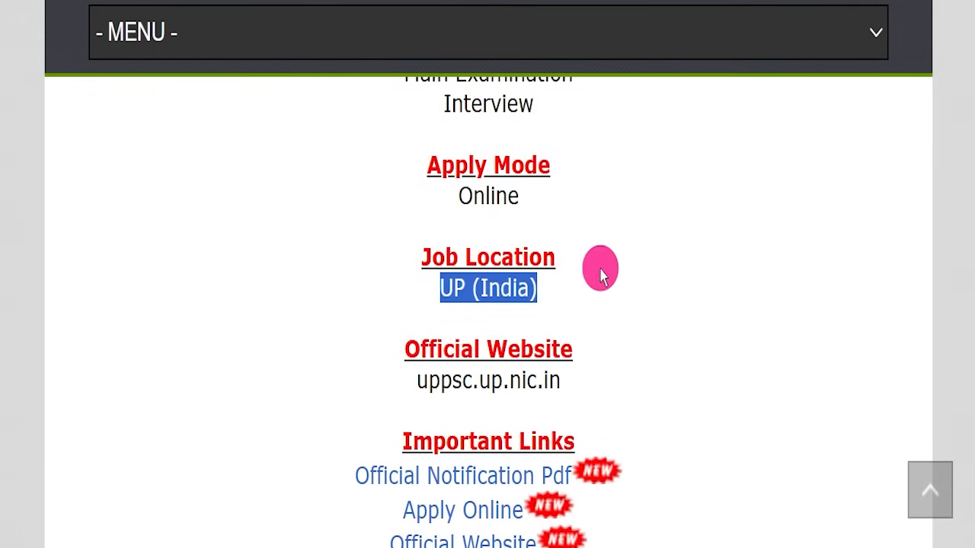
drag(312, 374, 623, 383)
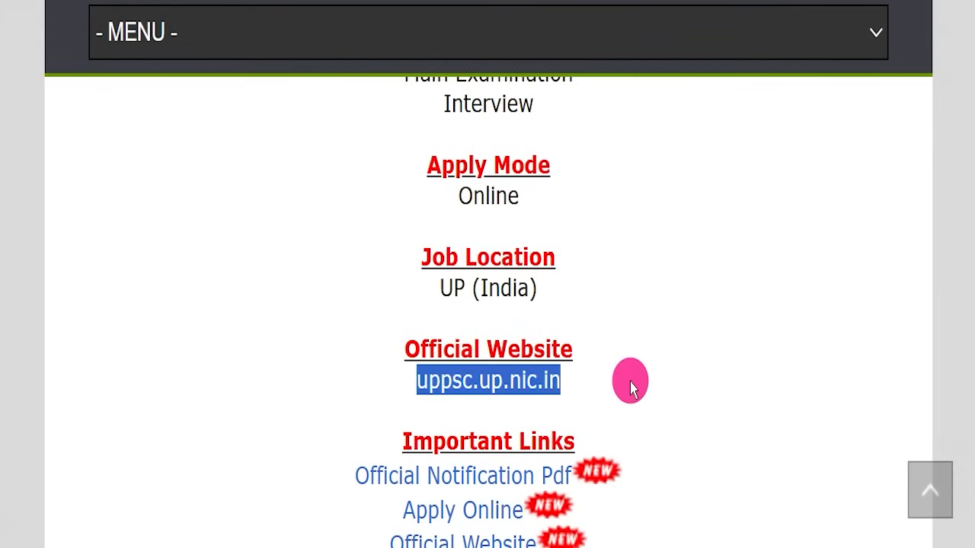
- Mark the official website entry and the Important Links section, singling out the Official Notification Pdf link
drag(359, 322, 608, 407)
click(619, 389)
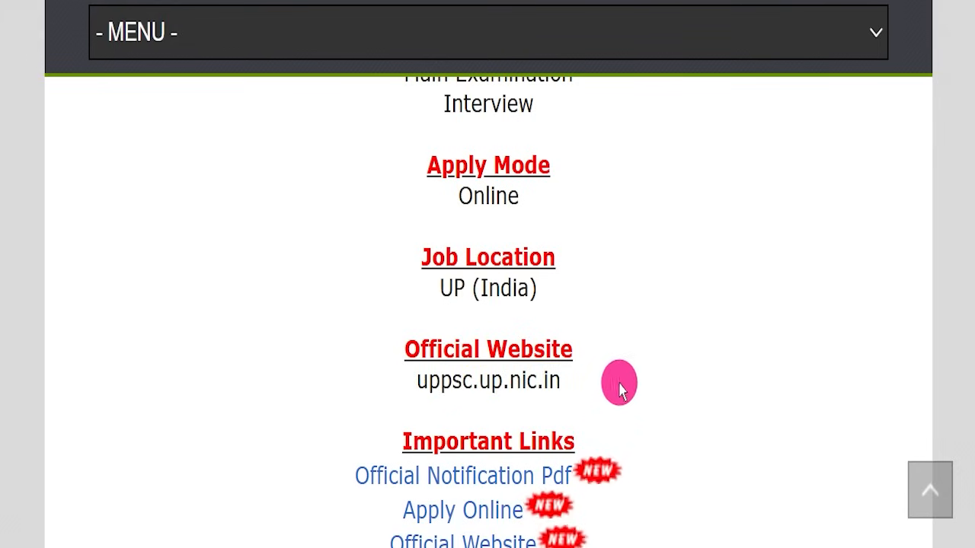
scroll(642, 335, down, 2)
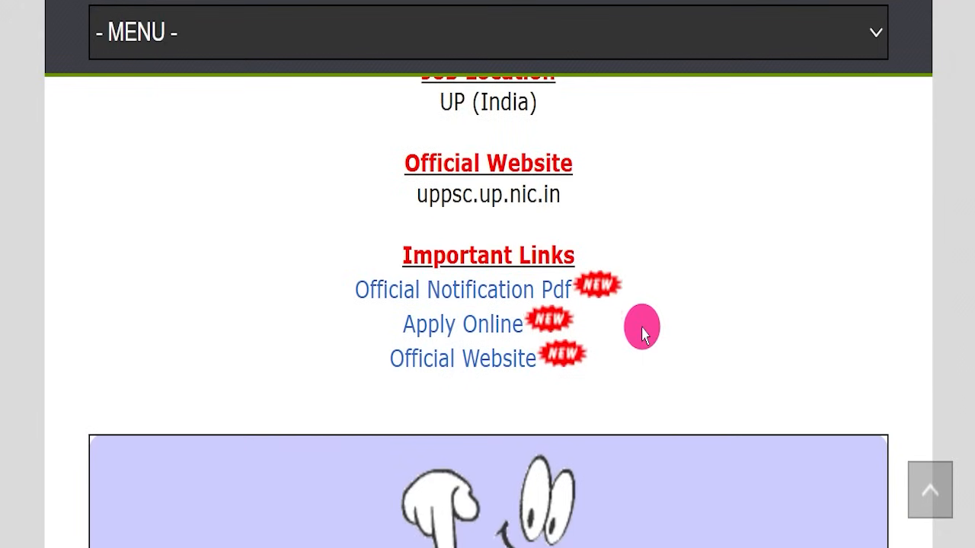
drag(333, 246, 683, 347)
drag(315, 294, 568, 274)
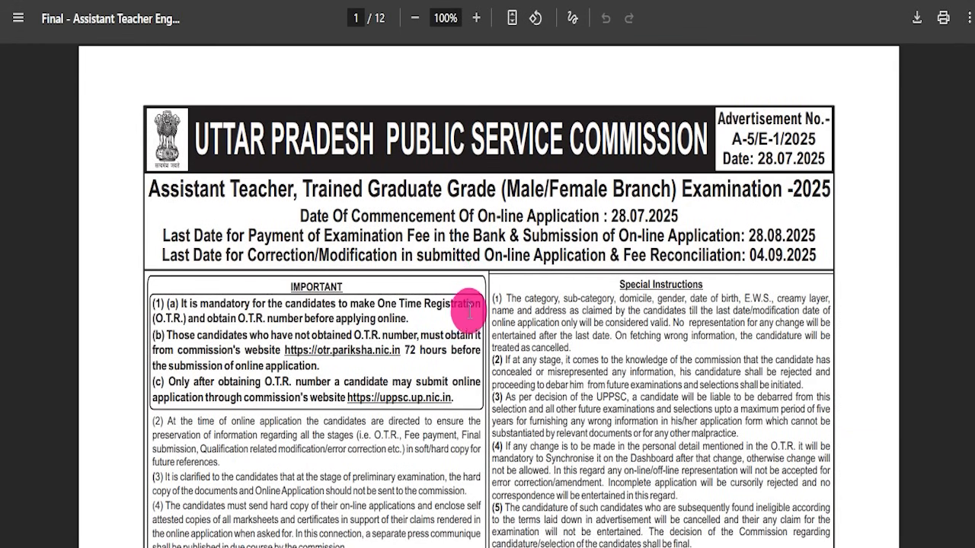
- Look through the 12-page official notification PDF, covering instructions, qualifications, age limit, syllabus and vacancy tables, and return to its first page
scroll(467, 307, down, 3)
scroll(509, 300, down, 15)
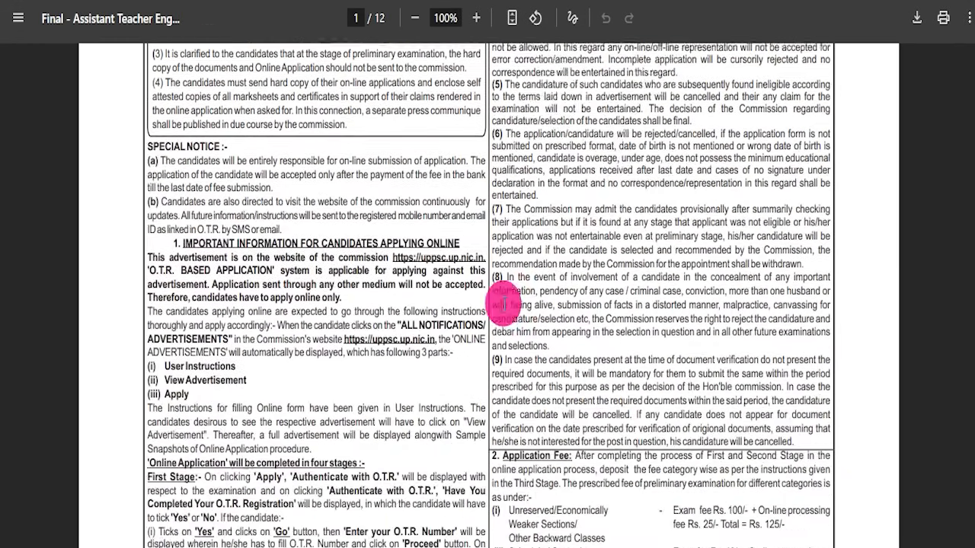
scroll(471, 309, down, 9)
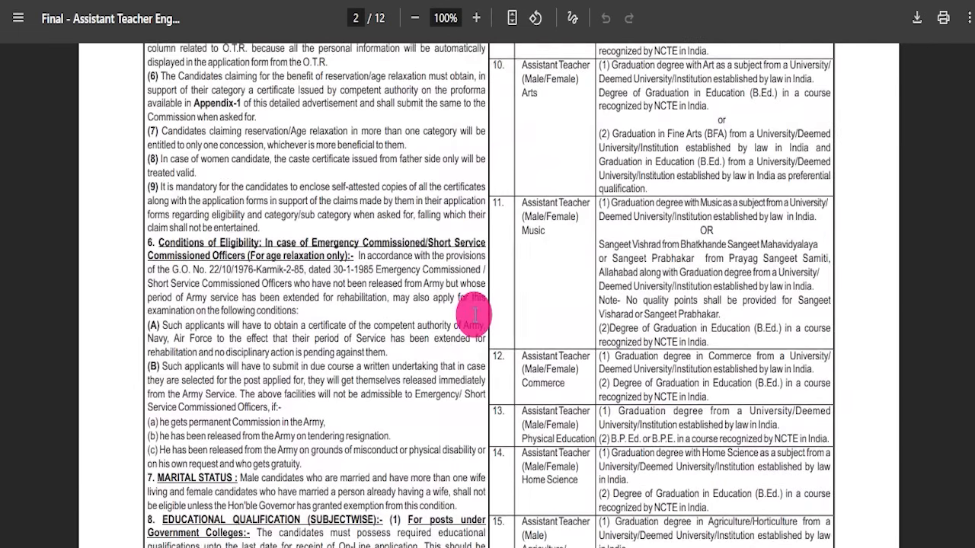
scroll(473, 314, up, 3)
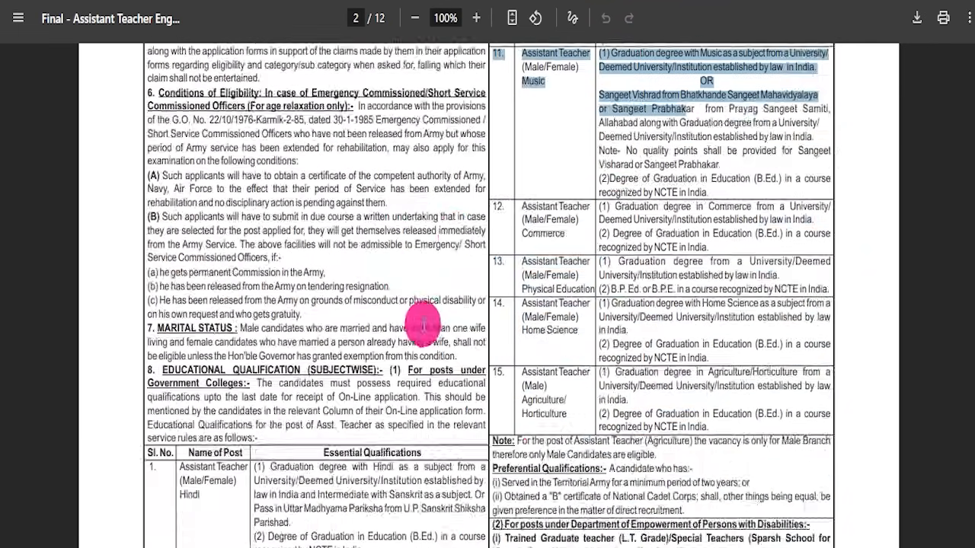
scroll(446, 358, down, 2)
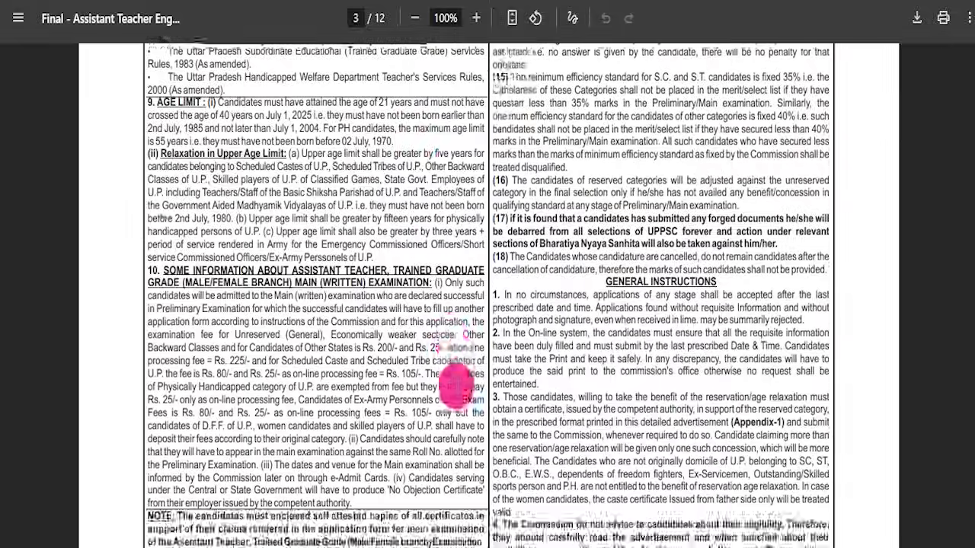
scroll(460, 390, down, 6)
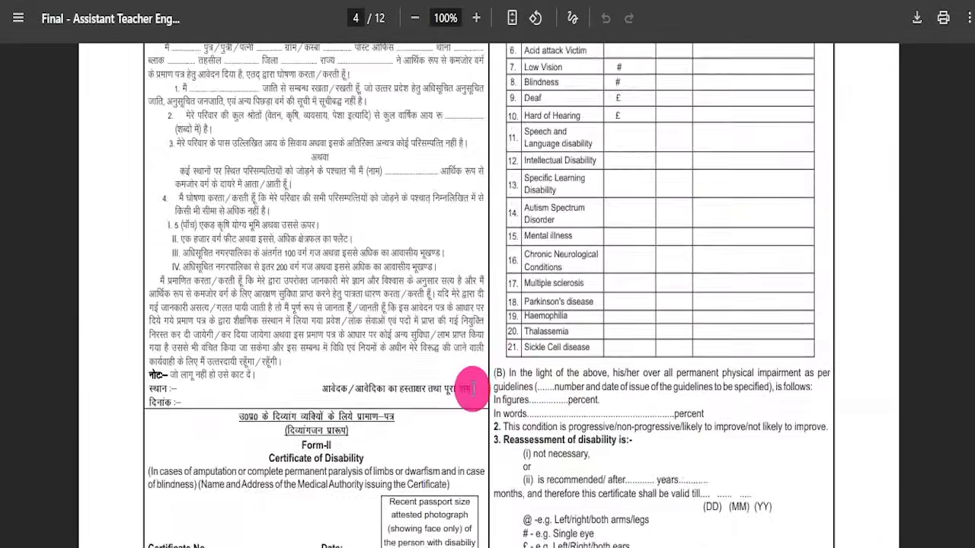
scroll(490, 386, down, 8)
scroll(422, 361, down, 10)
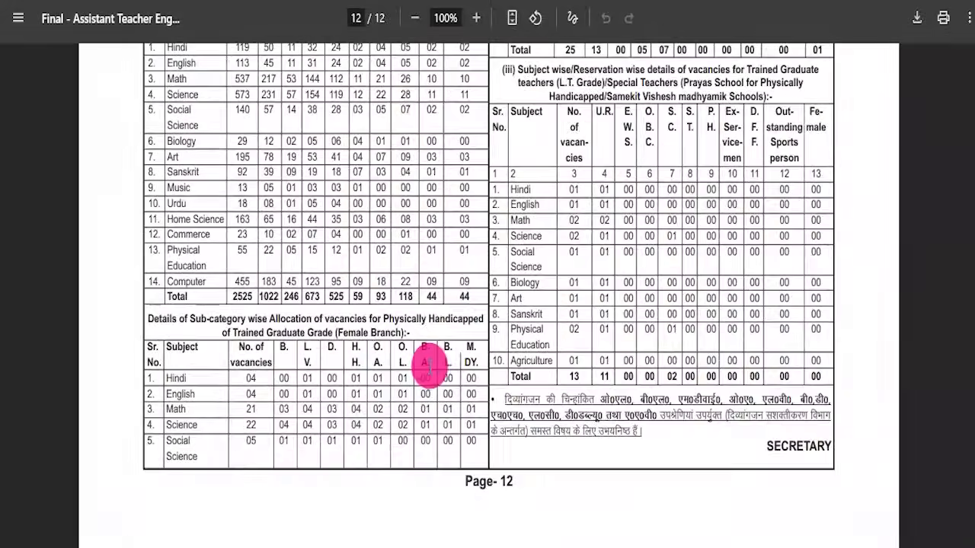
scroll(423, 373, up, 15)
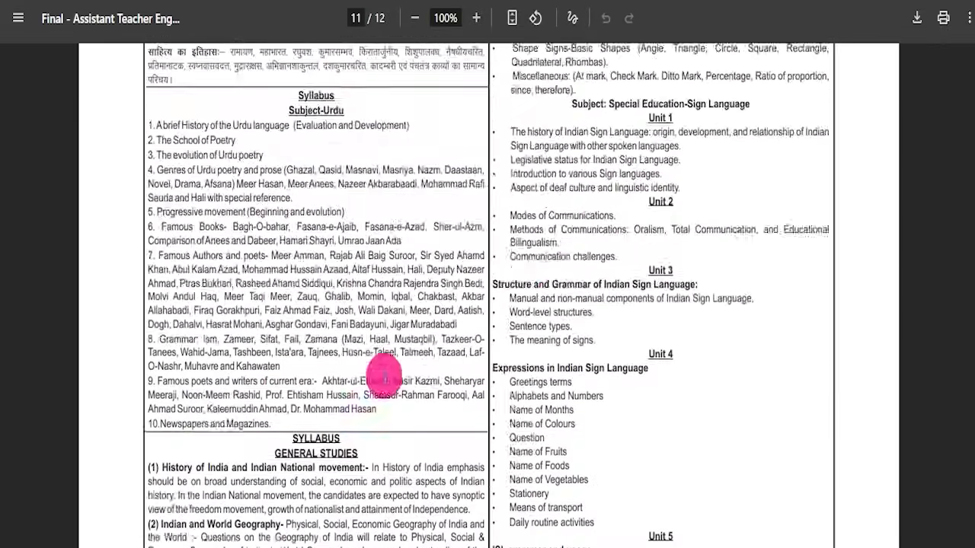
scroll(488, 295, up, 20)
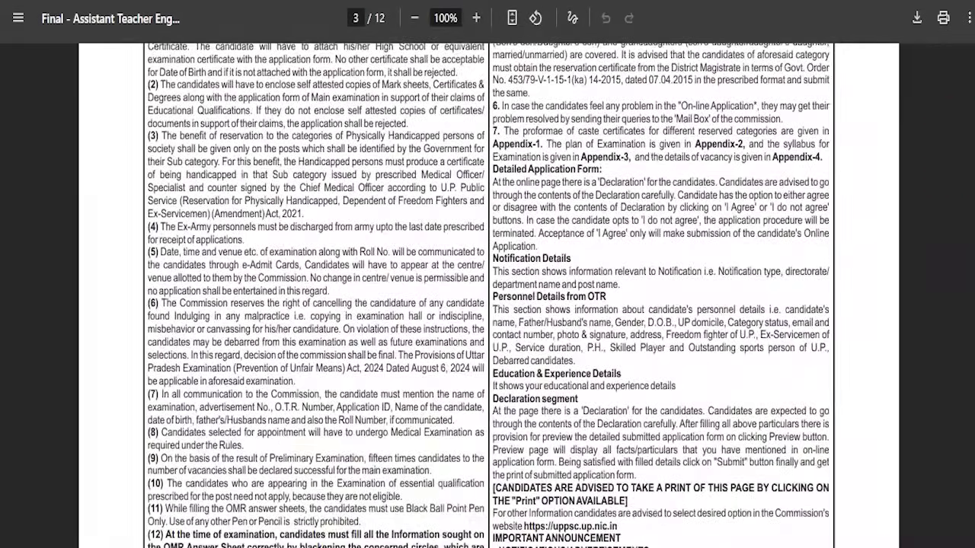
drag(971, 160, 972, 44)
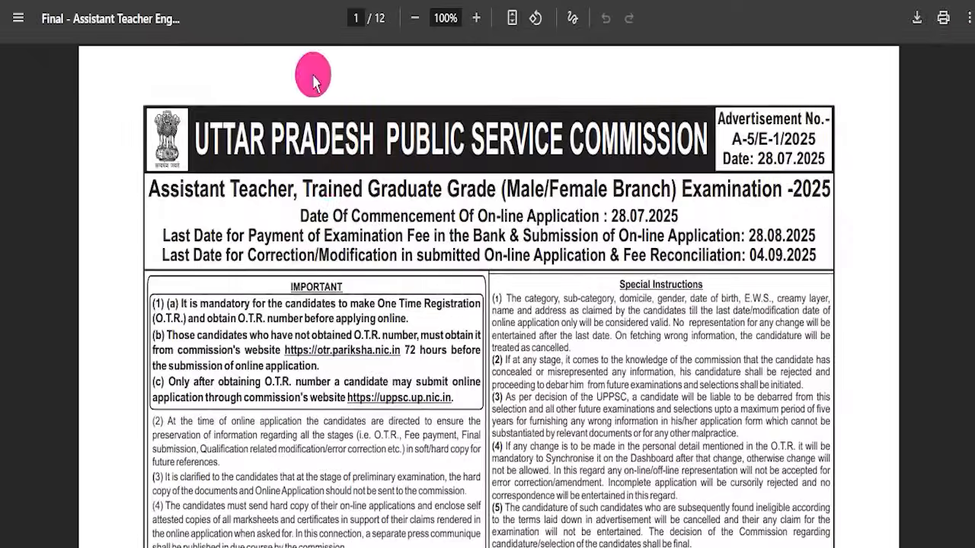
- Open the UPPSC advertisement list for online submission and box the Assistant Teacher (Trained Graduate Grade) Examination row
click(322, 348)
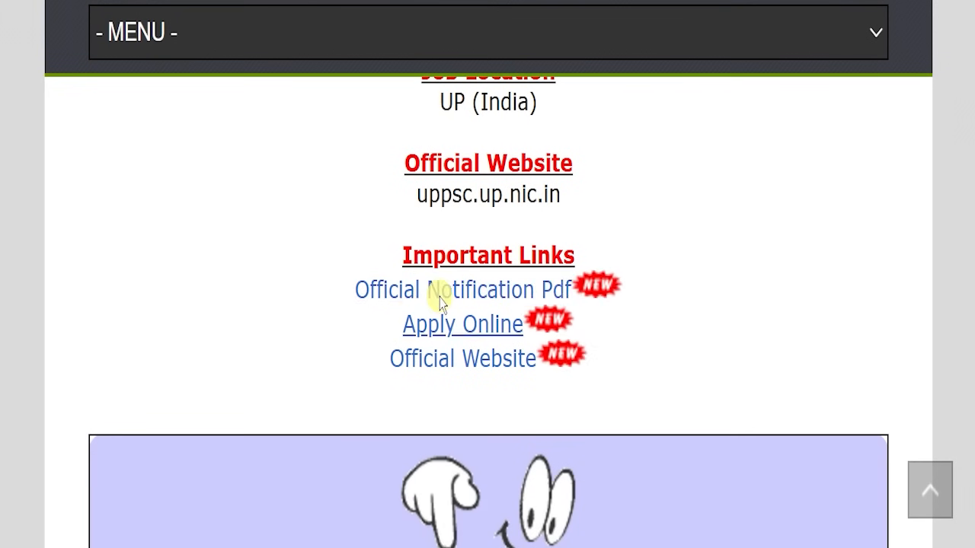
drag(403, 324, 517, 333)
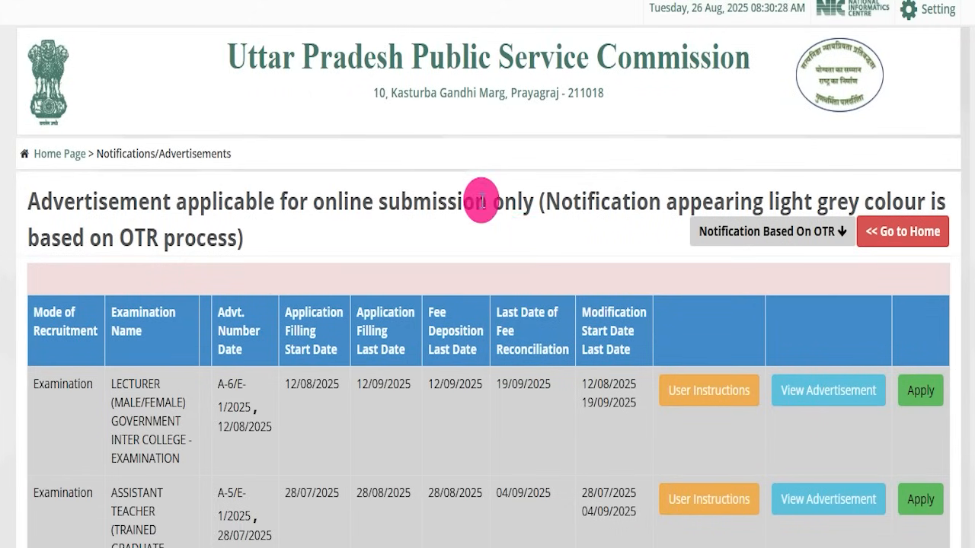
scroll(479, 195, down, 2)
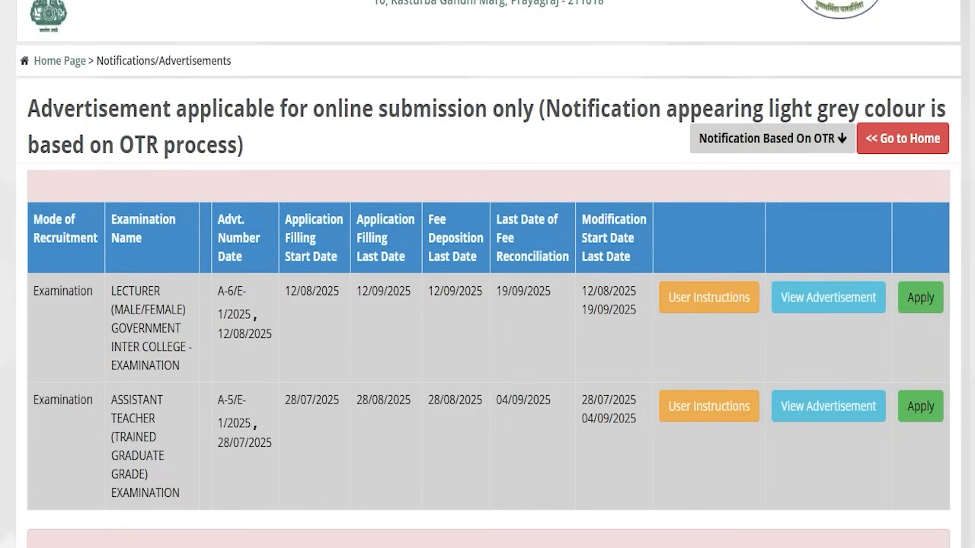
mouse_move(30, 374)
mouse_down()
mouse_move(76, 392)
mouse_move(183, 505)
mouse_up()
mouse_move(196, 376)
mouse_down()
mouse_move(476, 373)
mouse_move(926, 421)
mouse_up()
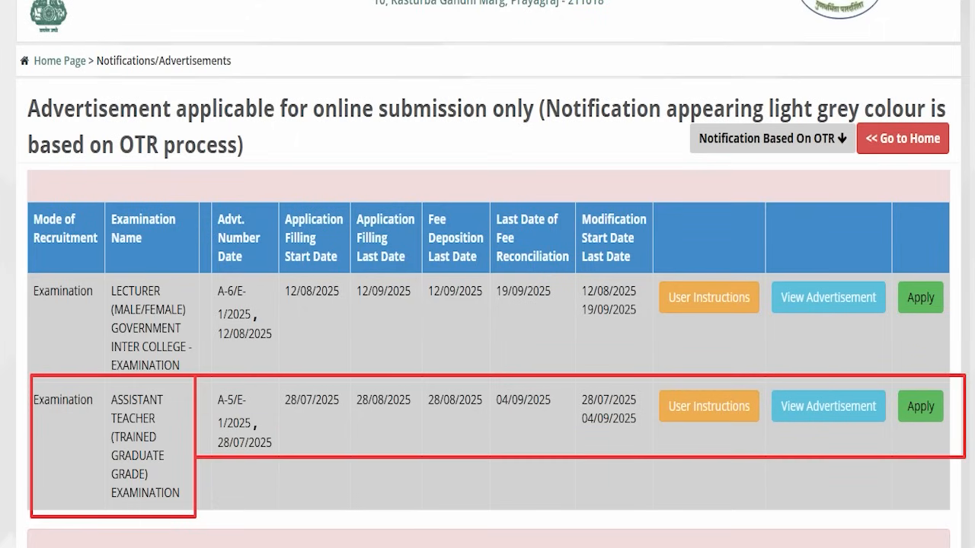
- Point arrows at User Instructions, View Advertisement and Apply for the Assistant Teacher examination, and clear all drawn marks
mouse_move(516, 512)
mouse_down()
mouse_move(594, 444)
mouse_move(645, 419)
mouse_up()
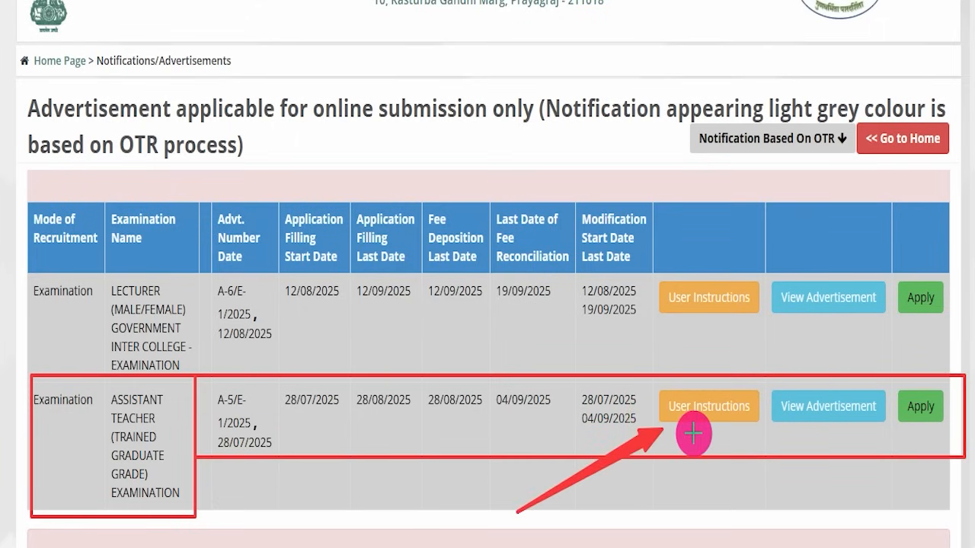
mouse_move(613, 518)
mouse_down()
mouse_move(740, 424)
mouse_move(781, 420)
mouse_up()
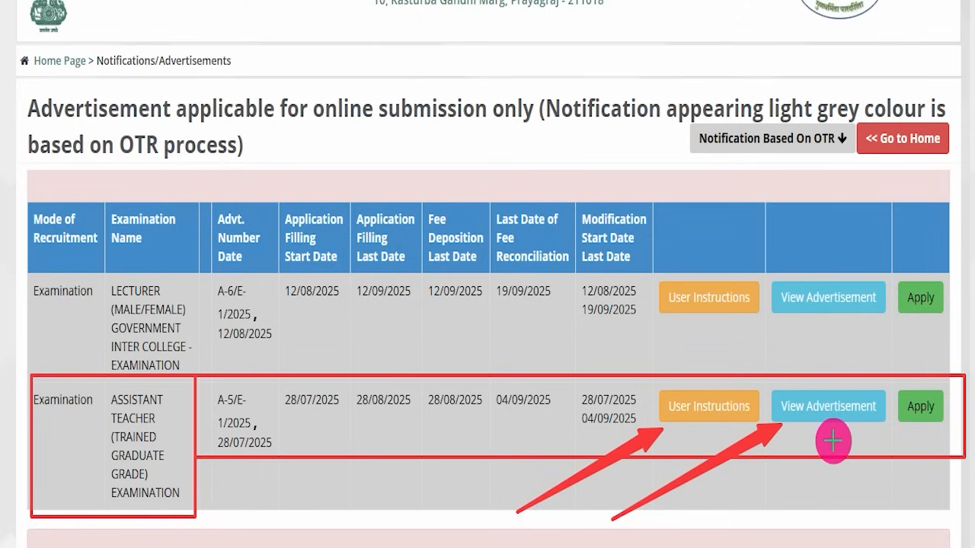
mouse_move(716, 513)
mouse_down()
mouse_move(871, 464)
mouse_move(898, 418)
mouse_up()
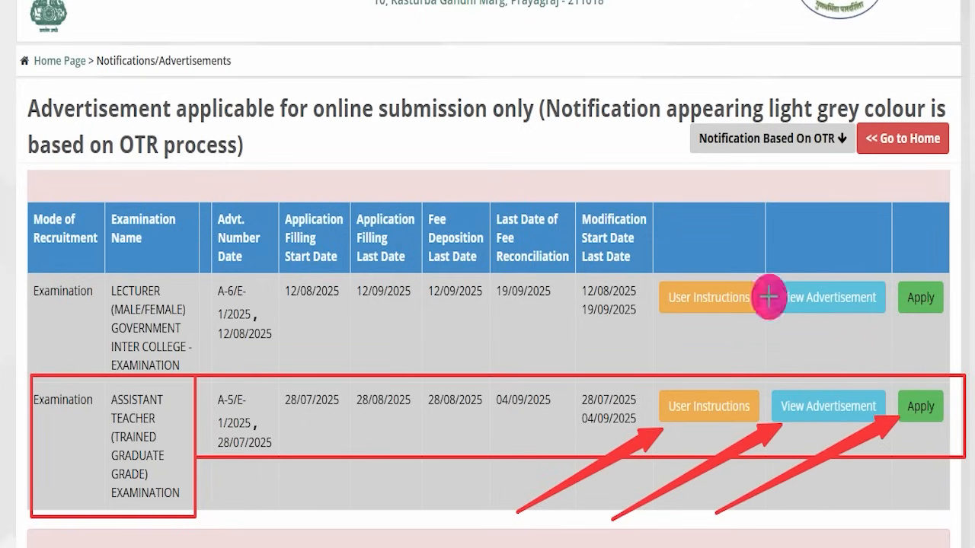
key(Escape)
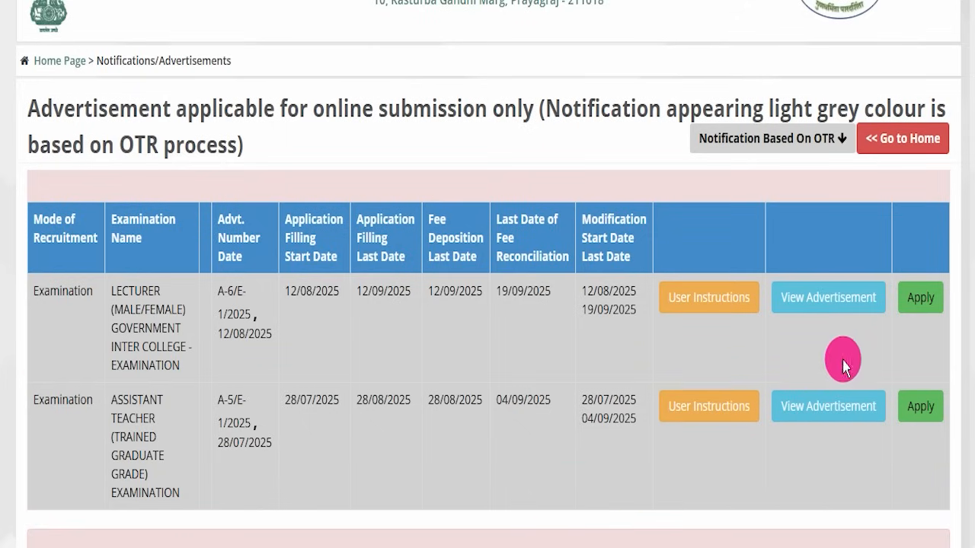
- Open the application for the Assistant Teacher (Trained Graduate Grade) Examination and highlight the Hindi and English posts
click(920, 405)
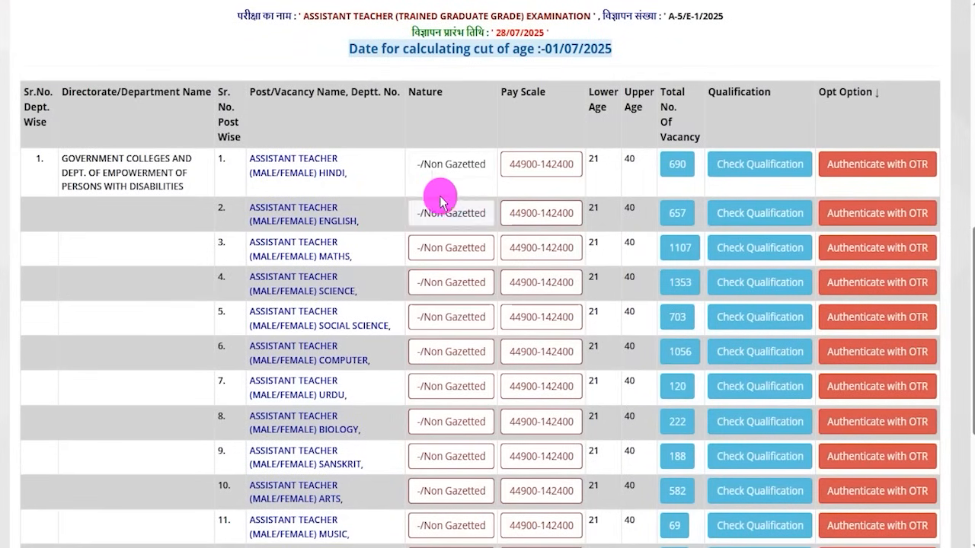
drag(254, 159, 319, 159)
drag(262, 221, 299, 221)
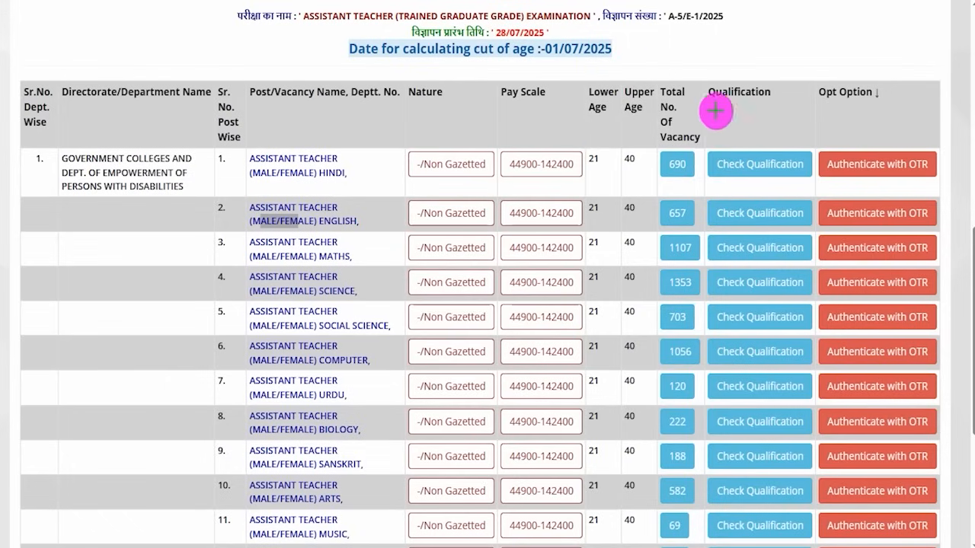
- Box Check Qualification for the Hindi, Maths and Social Science posts and the vacancy totals for Science and Computer
drag(710, 149, 810, 184)
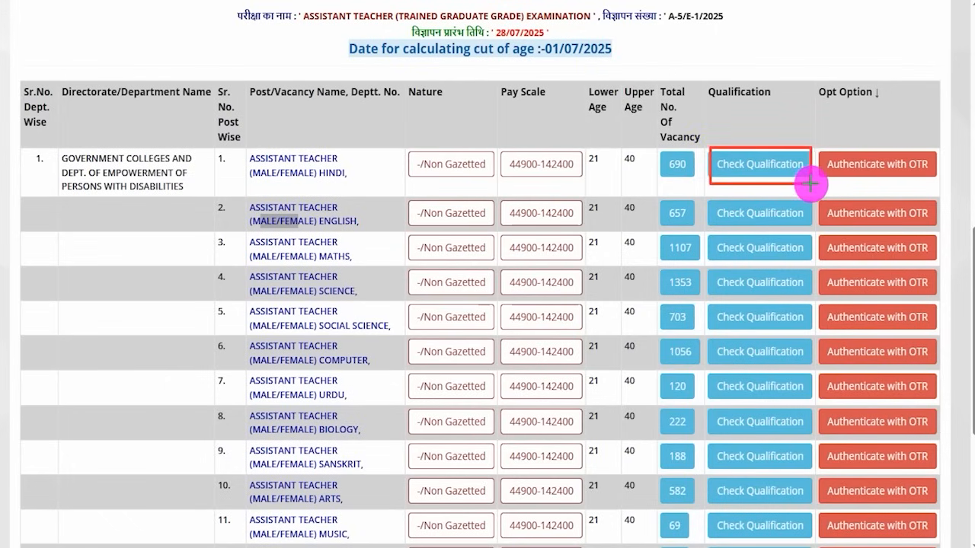
mouse_move(705, 235)
mouse_down()
mouse_move(754, 239)
mouse_move(750, 256)
mouse_move(816, 263)
mouse_up()
drag(708, 299, 807, 332)
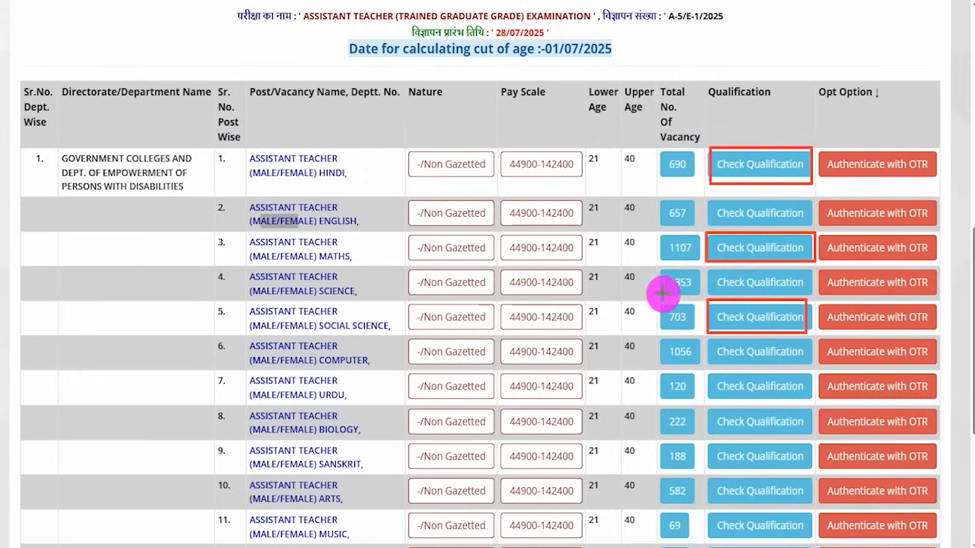
mouse_move(657, 271)
mouse_down()
mouse_move(692, 276)
mouse_move(701, 294)
mouse_up()
drag(660, 340, 699, 367)
- Box the pay scale and upper age limit of the Hindi and English posts, and clear all drawn marks
drag(500, 150, 582, 176)
drag(495, 197, 584, 233)
drag(617, 149, 641, 151)
drag(622, 202, 648, 233)
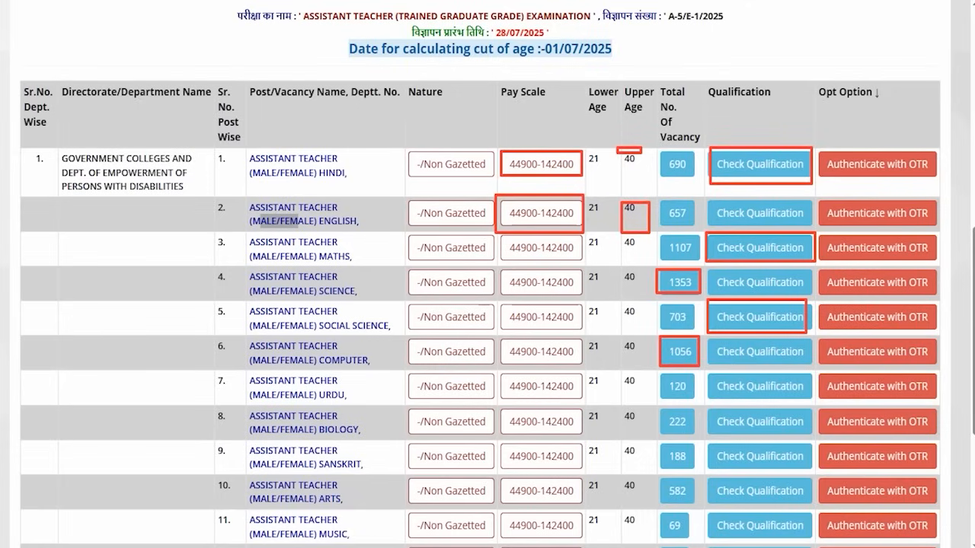
key(Escape)
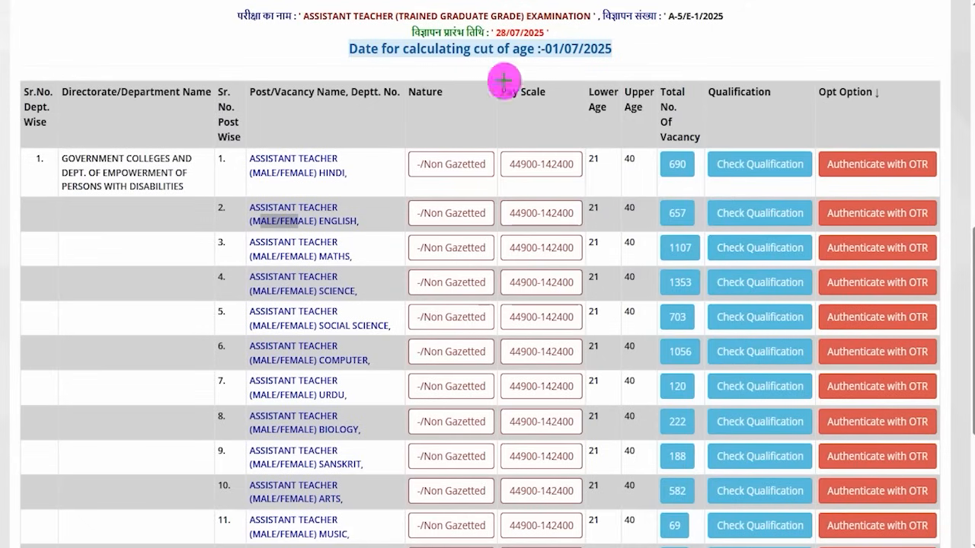
- Mark the Authenticate with OTR options of the first six posts and choose it for the Assistant Teacher Hindi post
mouse_move(817, 145)
mouse_down()
mouse_move(816, 161)
mouse_move(914, 166)
mouse_move(943, 178)
mouse_up()
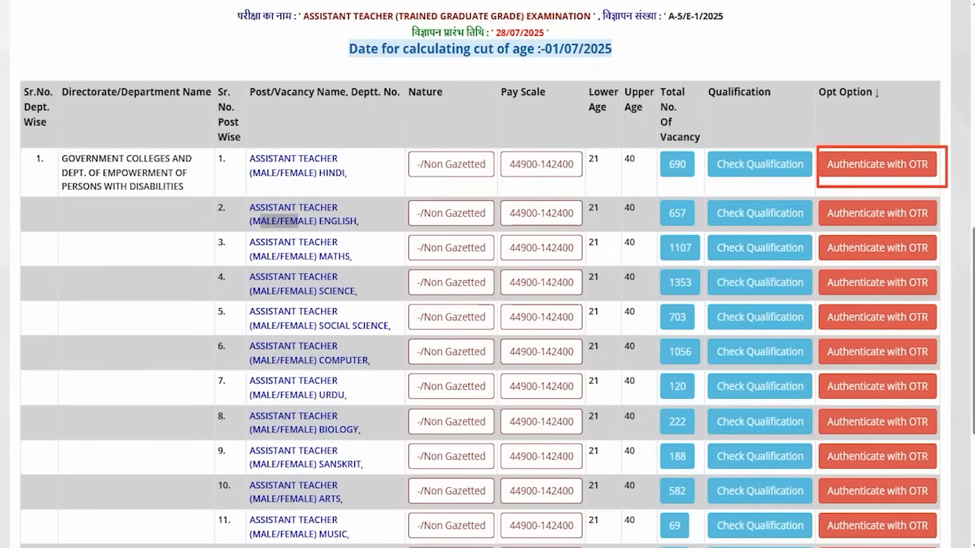
mouse_move(969, 199)
mouse_down()
mouse_move(939, 225)
mouse_move(938, 310)
mouse_up()
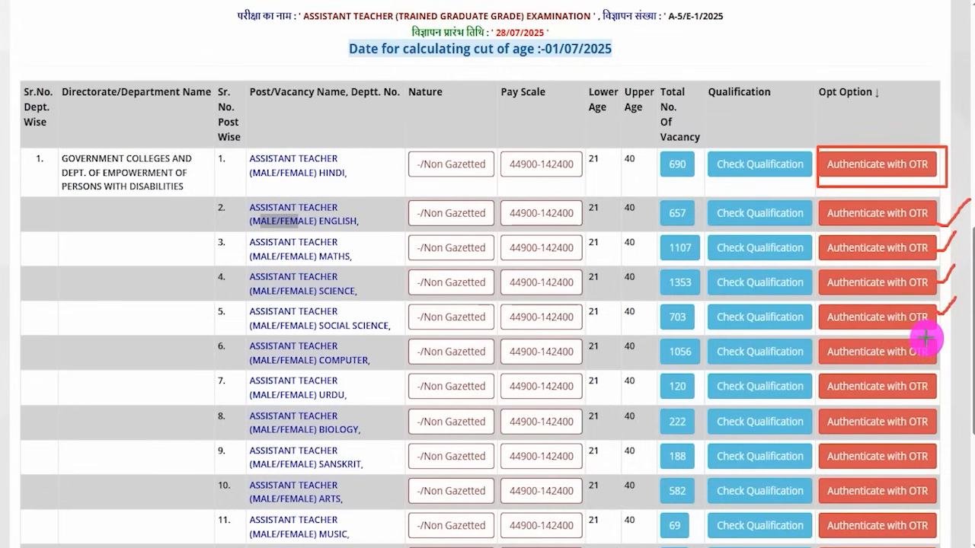
drag(932, 347, 943, 330)
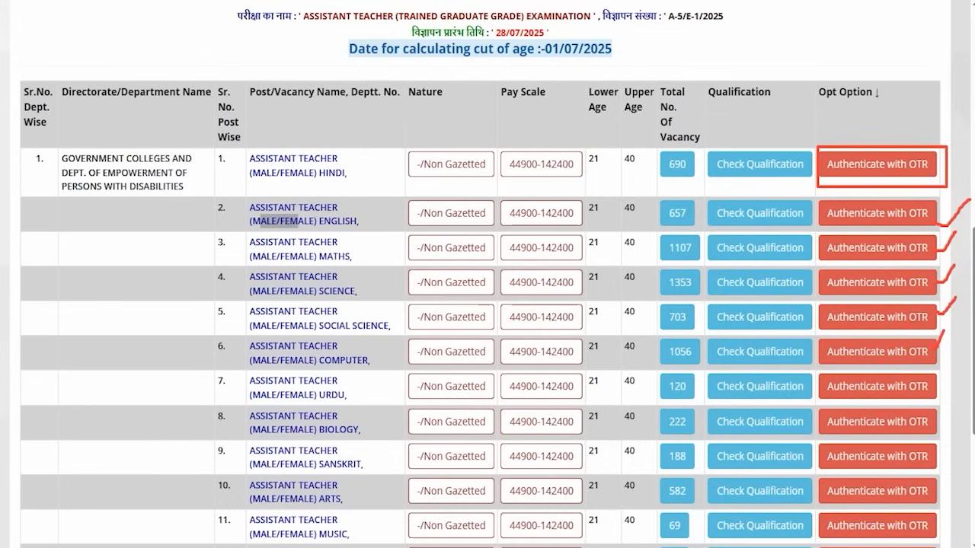
click(844, 170)
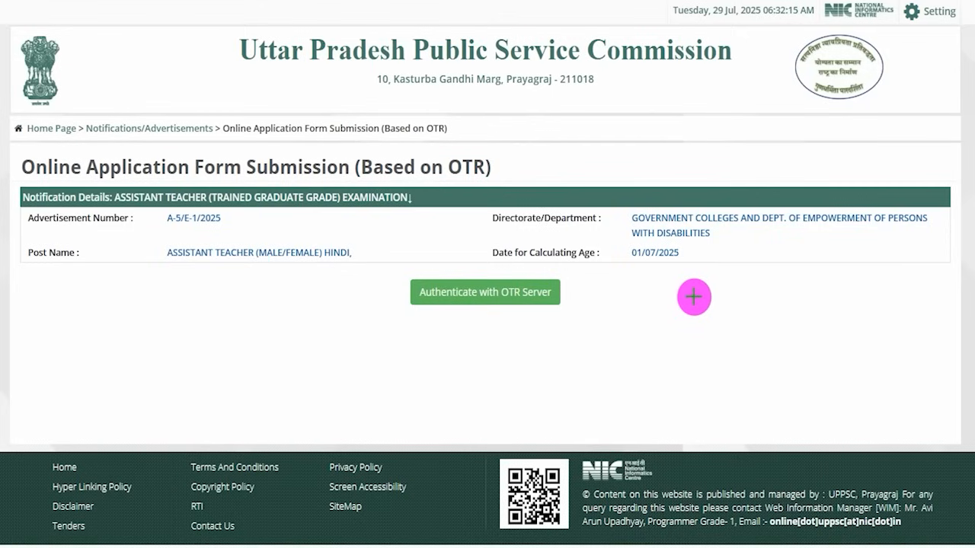
- Start authentication with the OTR server and submit Yes to the question about completed OTR registration
drag(721, 294, 572, 294)
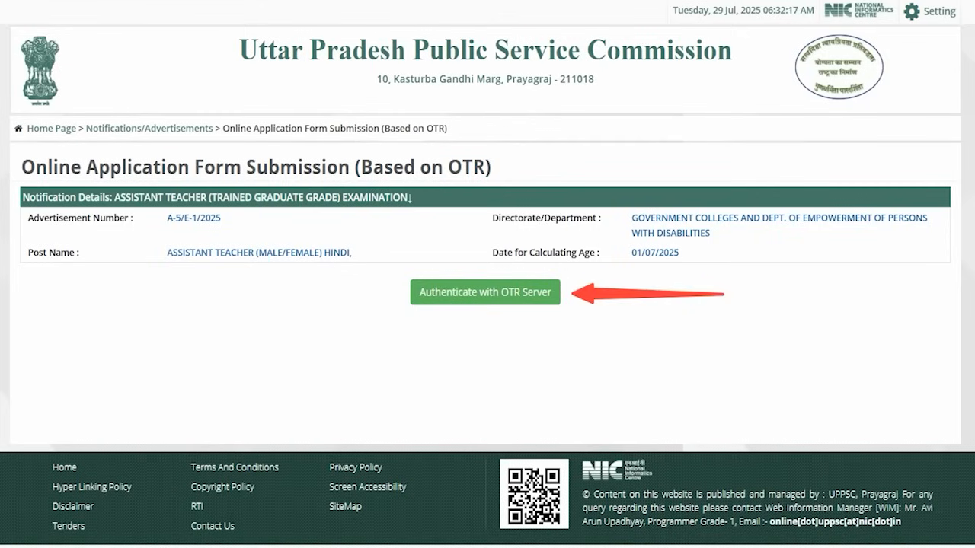
click(468, 295)
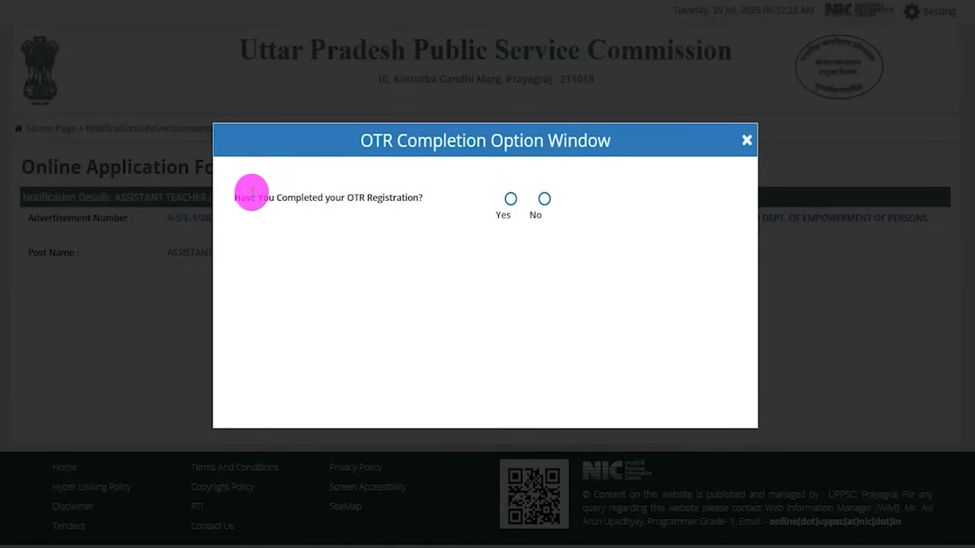
drag(244, 197, 397, 197)
click(509, 200)
click(595, 201)
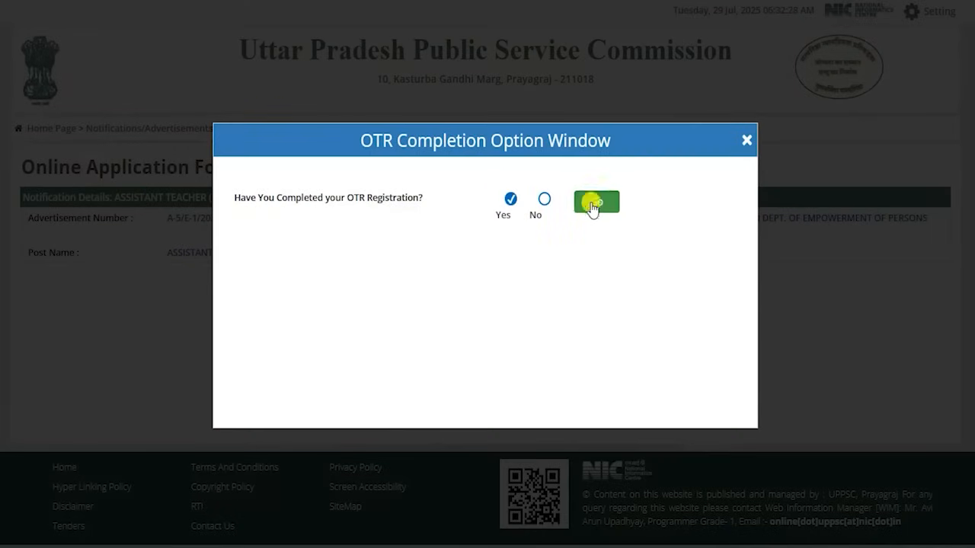
- Activate the OTR number field, point an arrow at Proceed, and clear the drawn arrow
drag(262, 251, 431, 252)
click(457, 252)
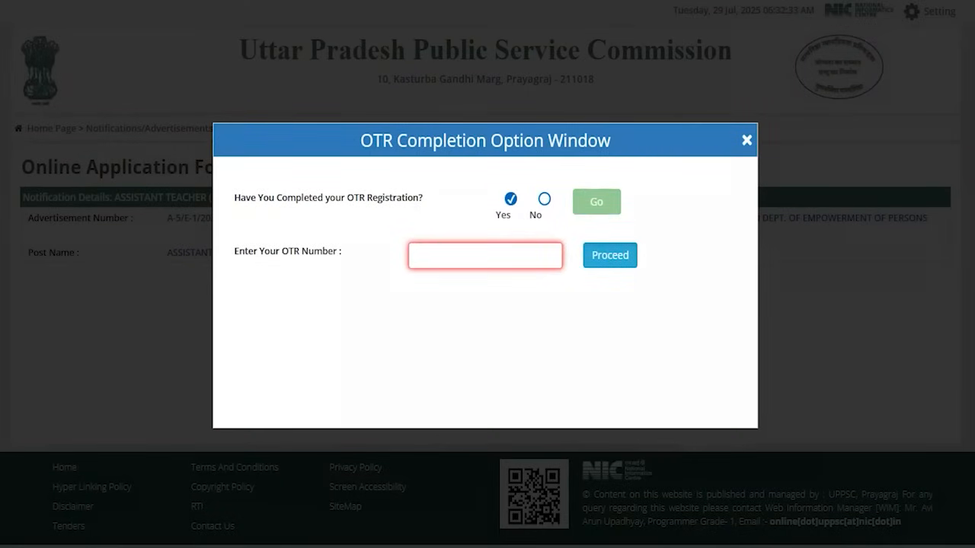
mouse_move(734, 171)
mouse_down()
mouse_move(690, 220)
mouse_move(639, 244)
mouse_up()
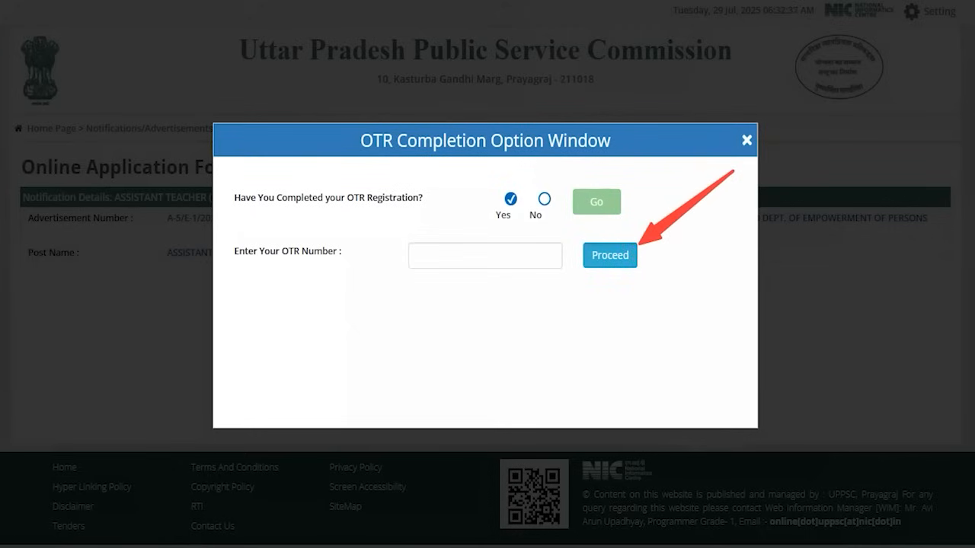
key(Escape)
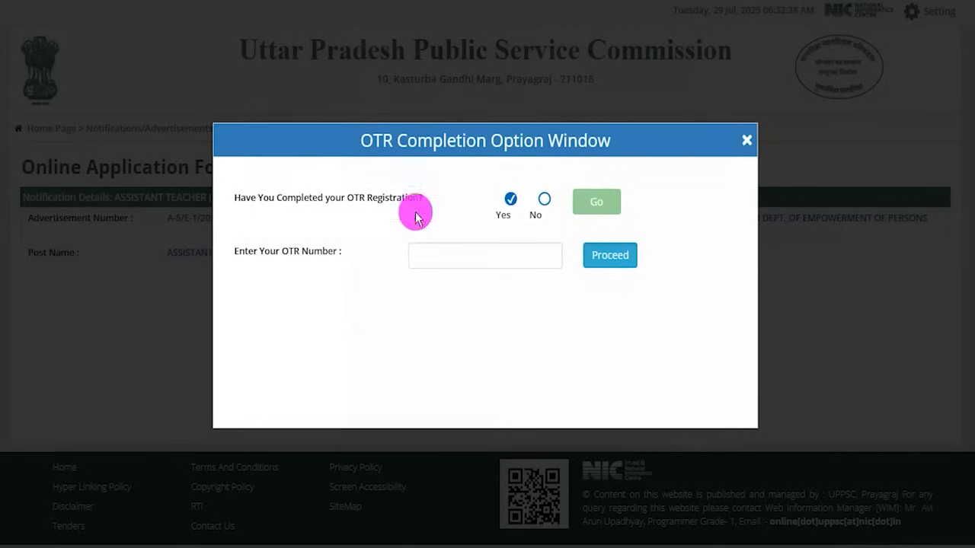
- Answer No to the completed OTR registration question, point an arrow at the get-your-OTR-number link, and open the registration form
click(544, 207)
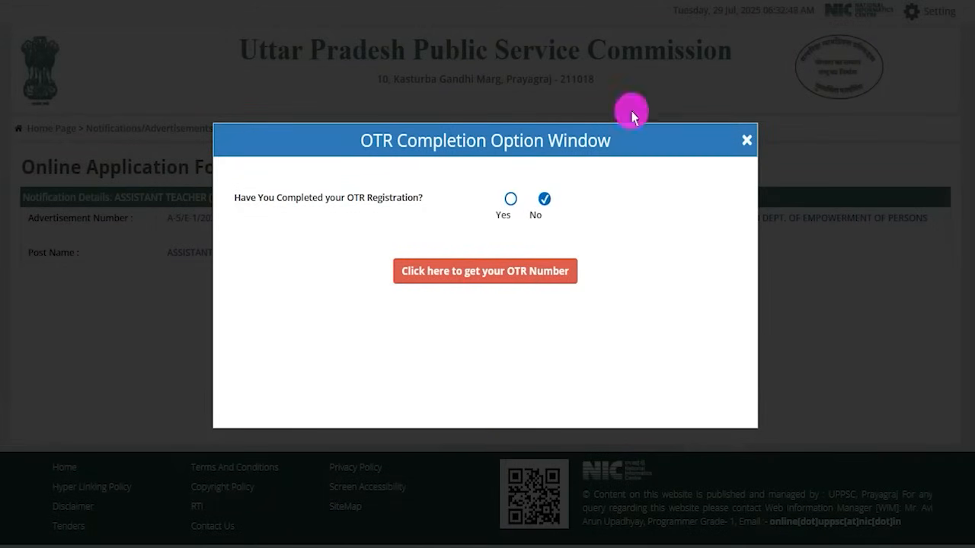
mouse_move(684, 364)
mouse_down()
mouse_move(587, 322)
mouse_move(544, 286)
mouse_up()
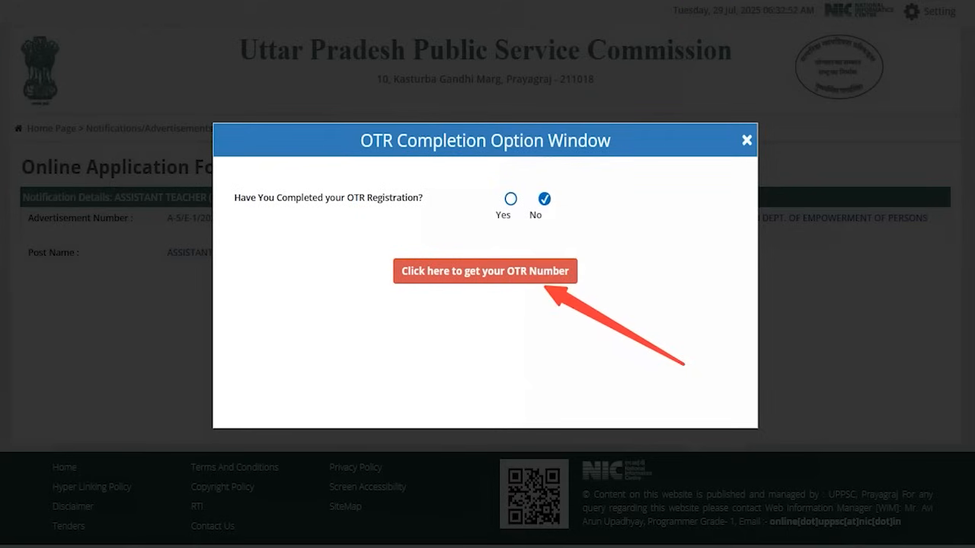
click(422, 0)
click(468, 270)
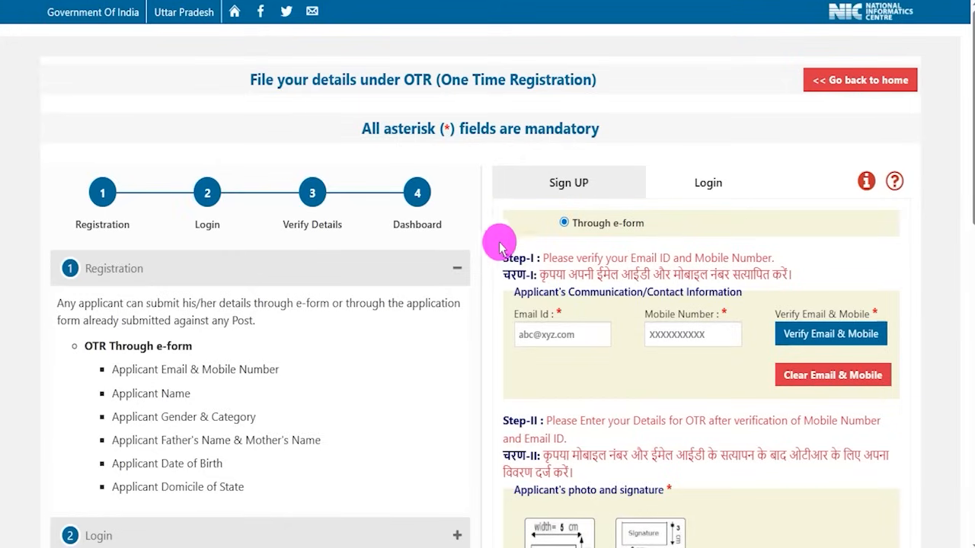
- Activate the email ID and mobile number fields, point an arrow at Verify Email & Mobile, and start the verification
drag(513, 313, 546, 343)
click(546, 341)
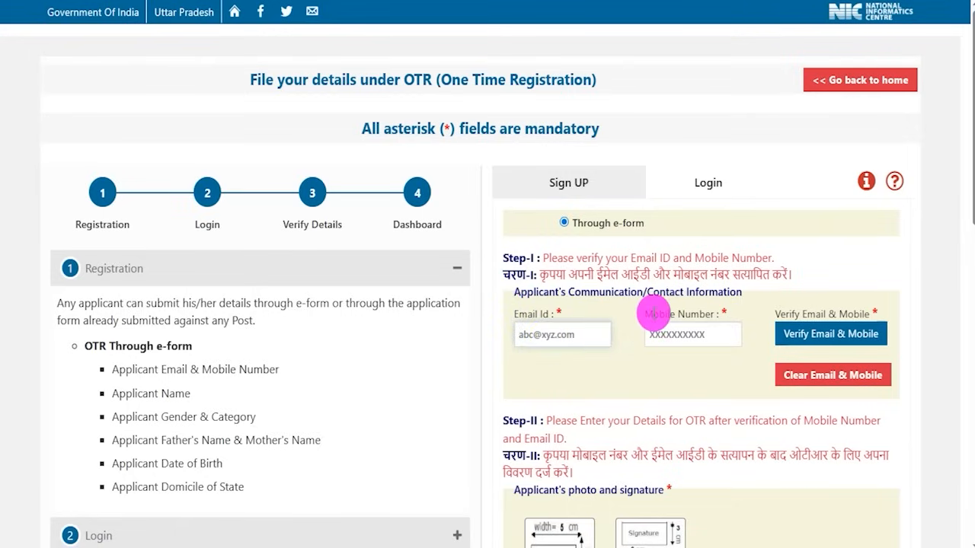
drag(646, 314, 710, 319)
click(705, 334)
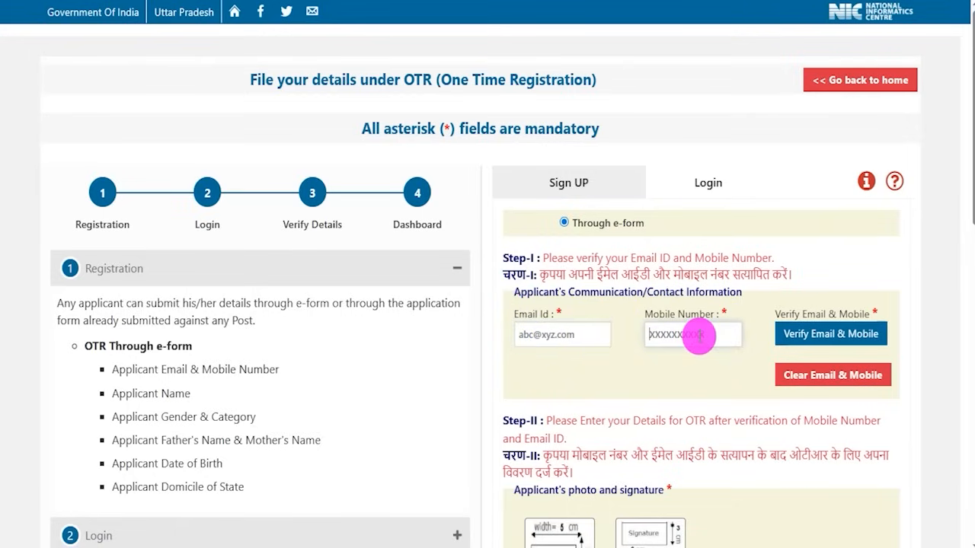
click(881, 359)
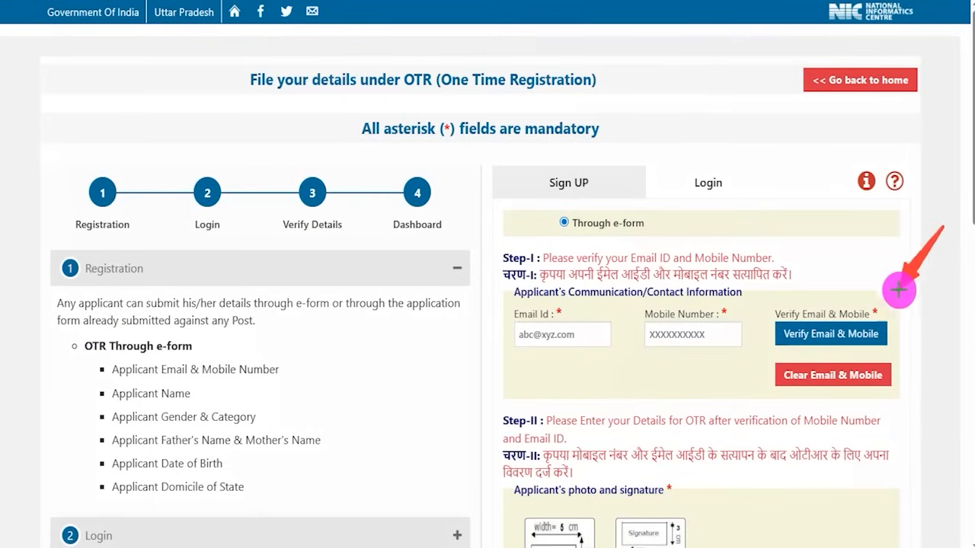
click(882, 326)
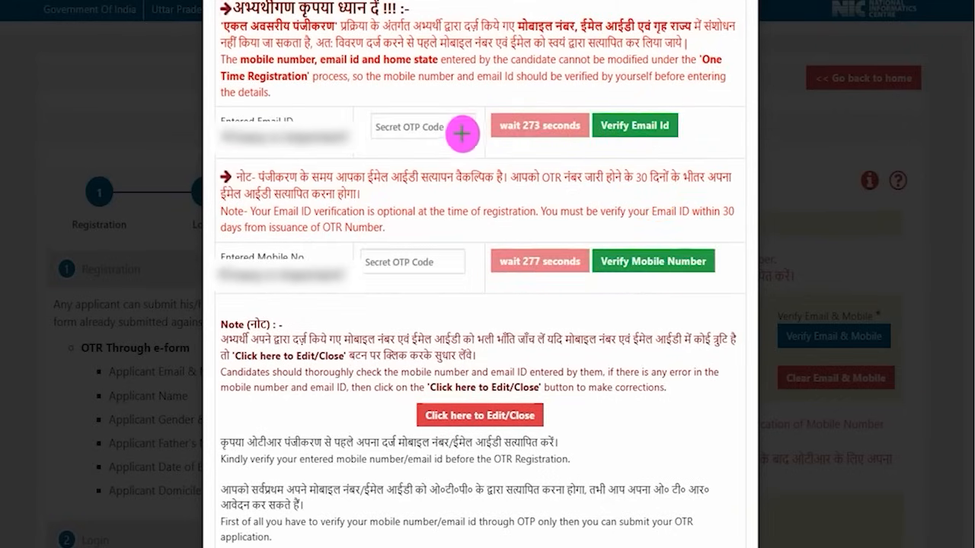
- Draw tick marks beside both Secret OTP Code fields and beside Verify Email Id and Verify Mobile Number
drag(457, 257, 488, 238)
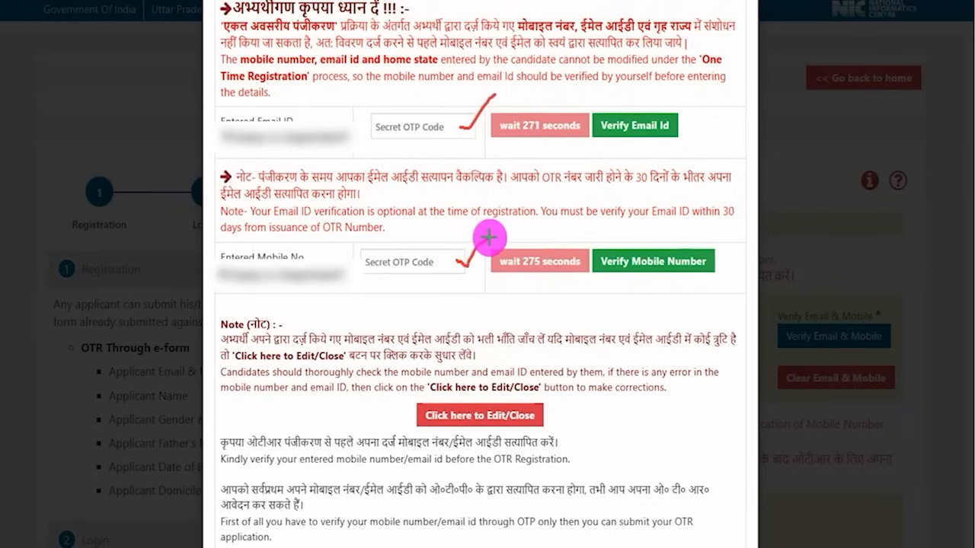
drag(673, 131, 723, 98)
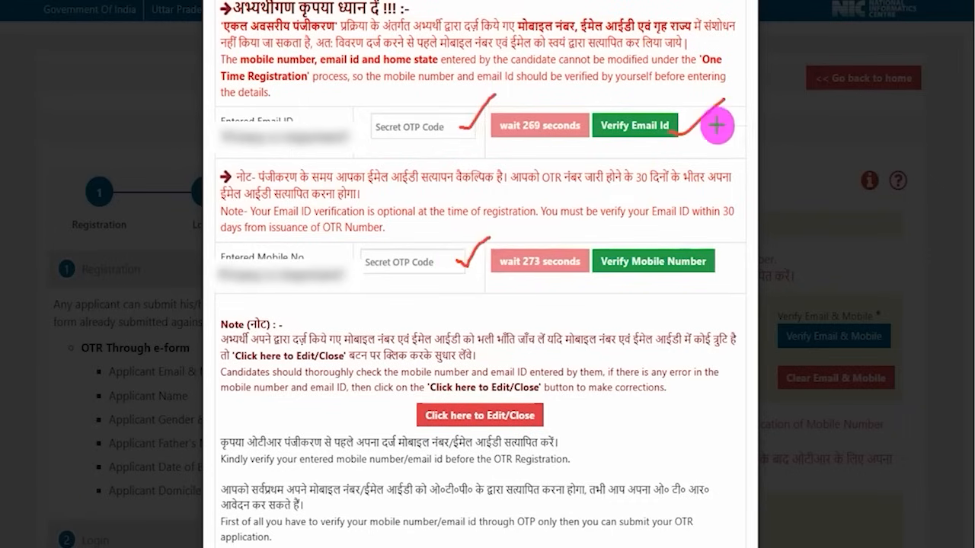
drag(713, 261, 736, 218)
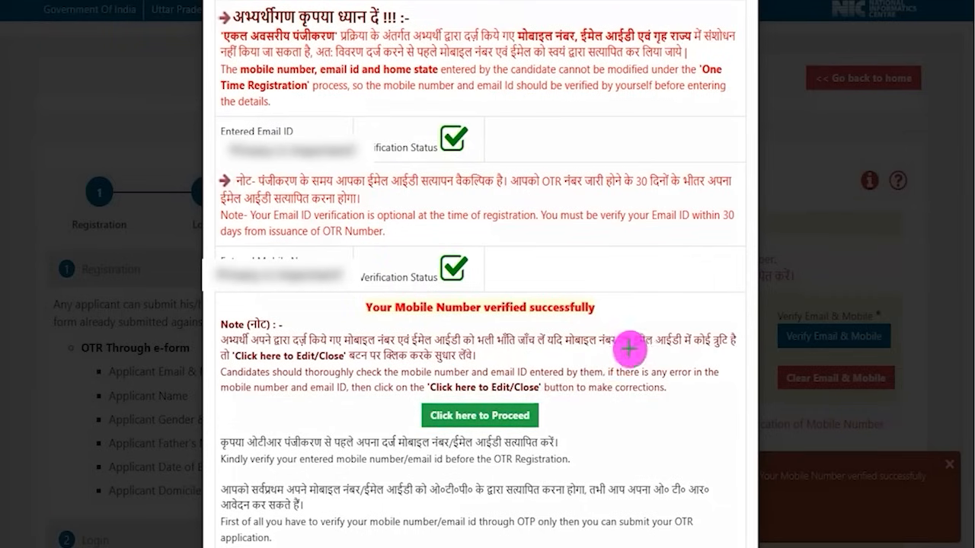
- Point an arrow at Click here to Proceed, continue to the details form, and highlight and dismiss the mobile verification message
mouse_move(664, 290)
mouse_down()
mouse_move(638, 329)
mouse_move(537, 405)
mouse_up()
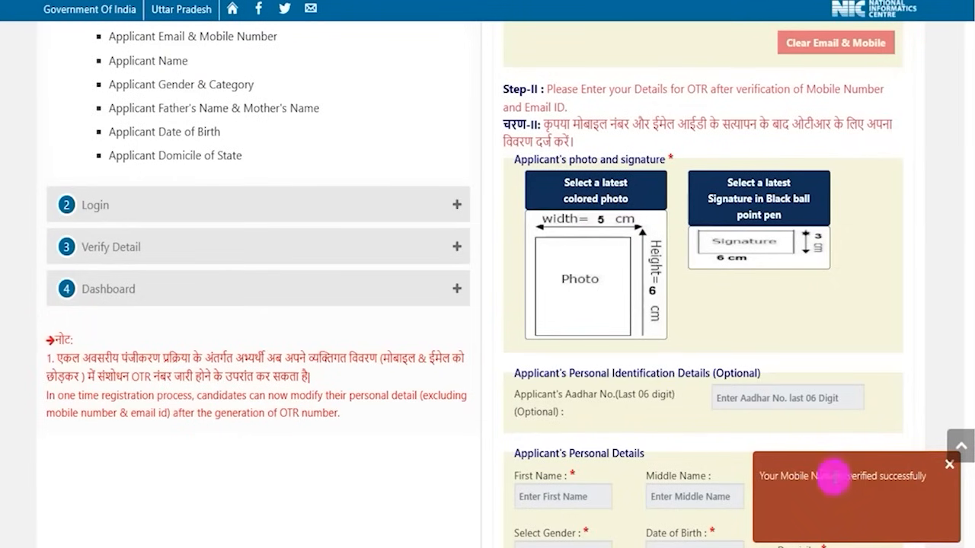
drag(761, 476, 881, 477)
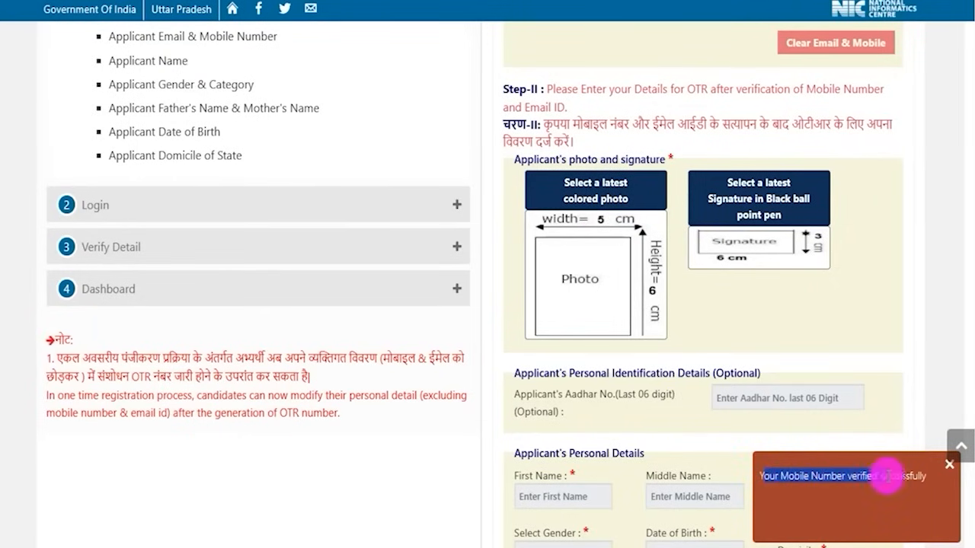
click(949, 464)
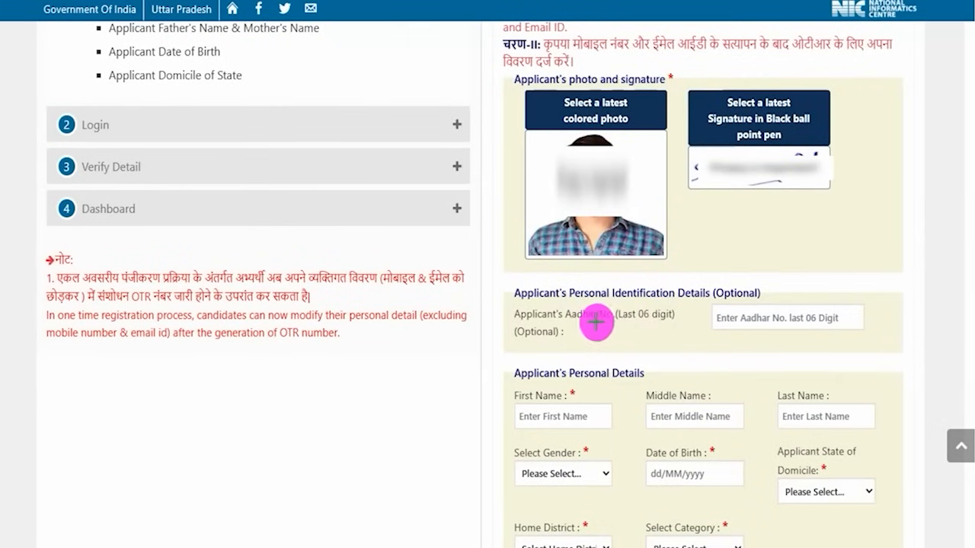
- Underline the Aadhar last 06 digit note, tick its field and the applicant's three name fields, and underline Middle and Last Name
drag(596, 322, 646, 322)
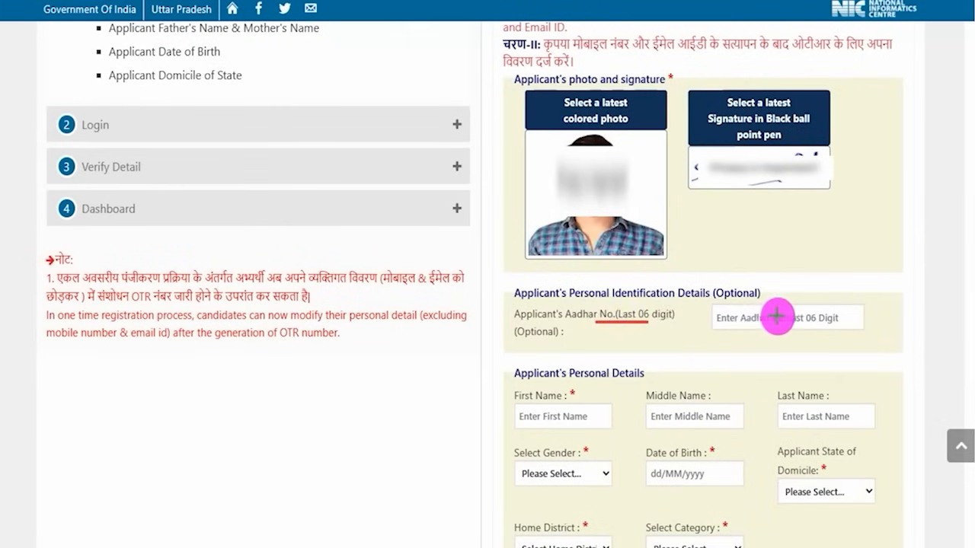
drag(782, 319, 850, 275)
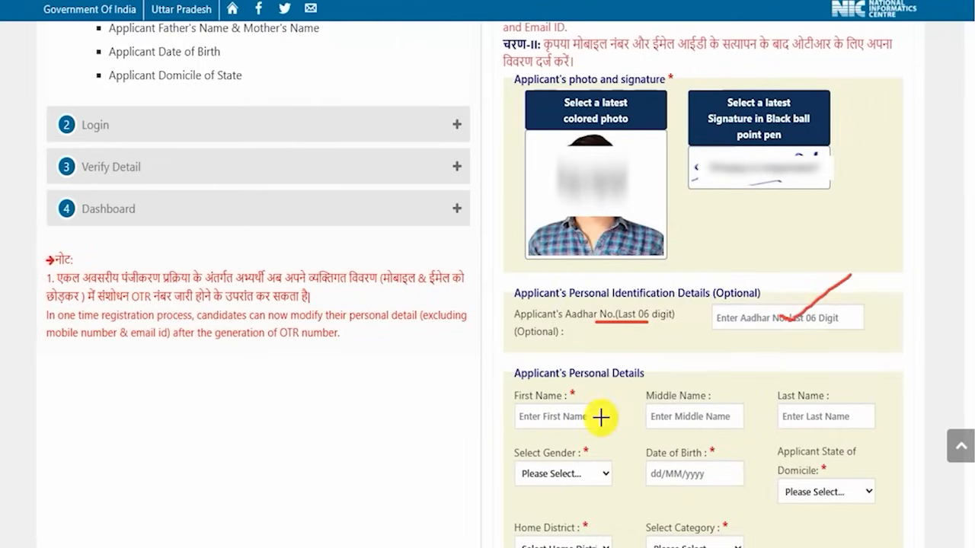
drag(601, 418, 631, 401)
drag(729, 415, 763, 398)
drag(848, 419, 878, 390)
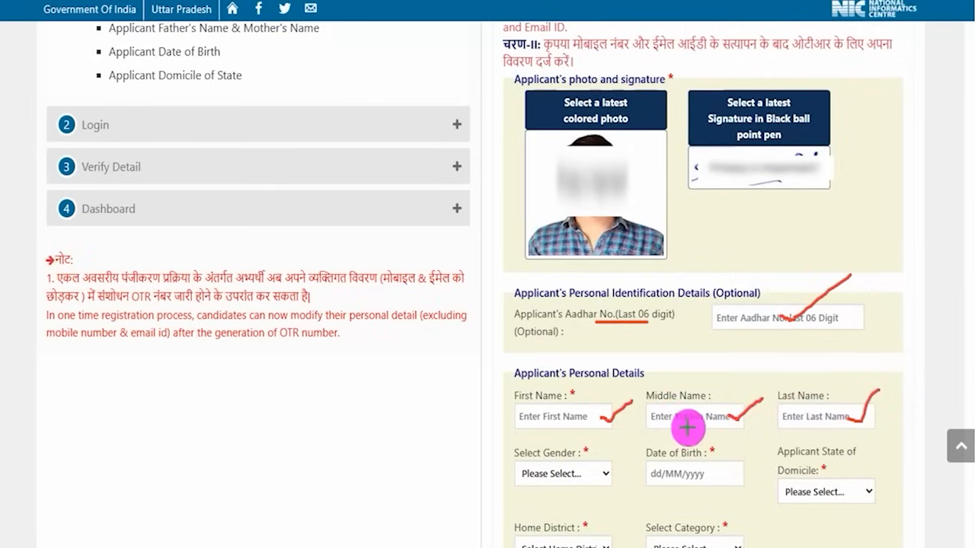
drag(702, 424, 706, 423)
drag(802, 420, 830, 419)
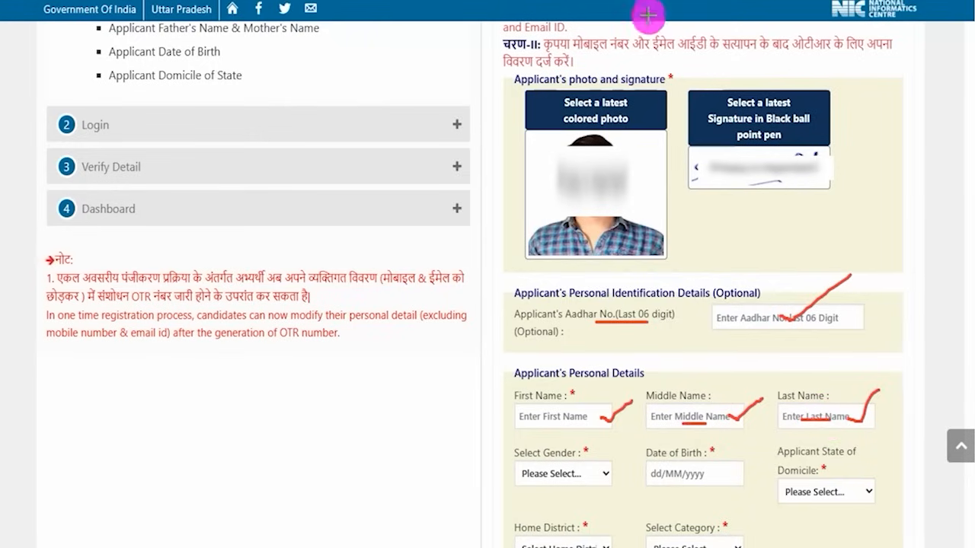
- View the gender options and date of birth calendar, and set the applicant's state of domicile to UTTAR PRADESH
click(575, 475)
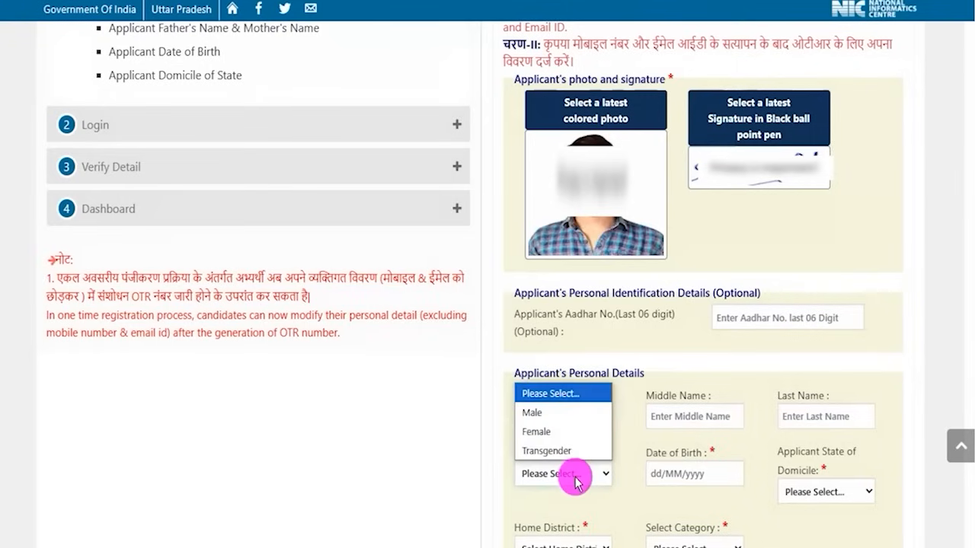
click(685, 474)
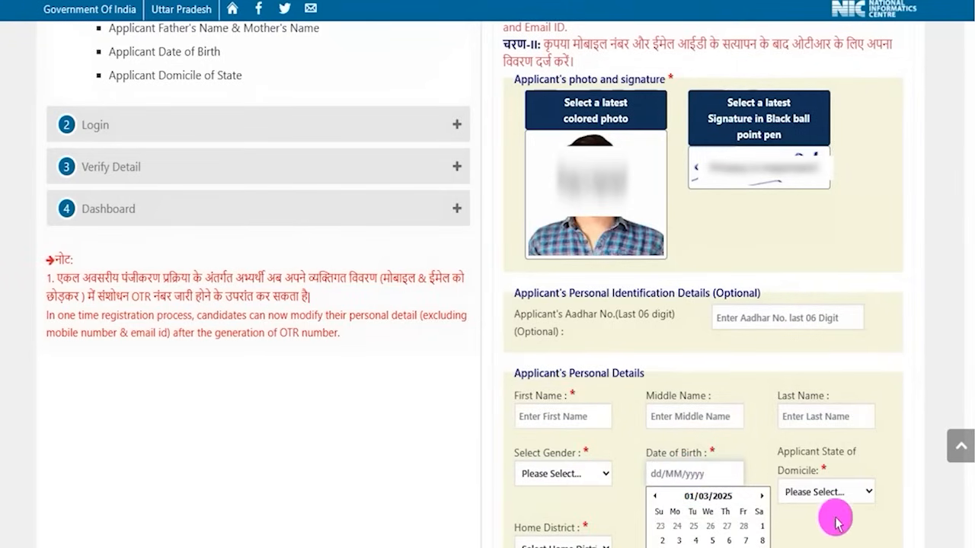
click(832, 493)
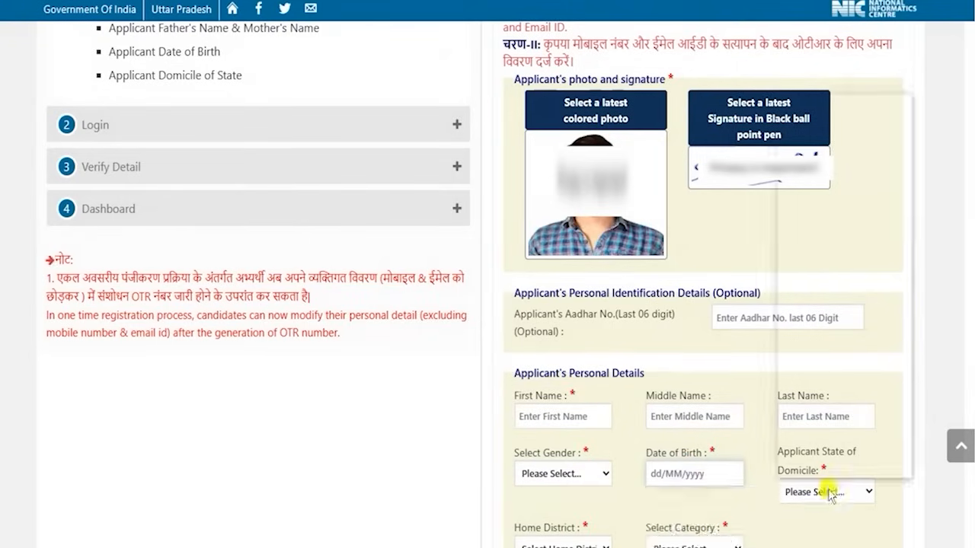
- Examine the available home district and category options without choosing any
scroll(829, 337, down, 5)
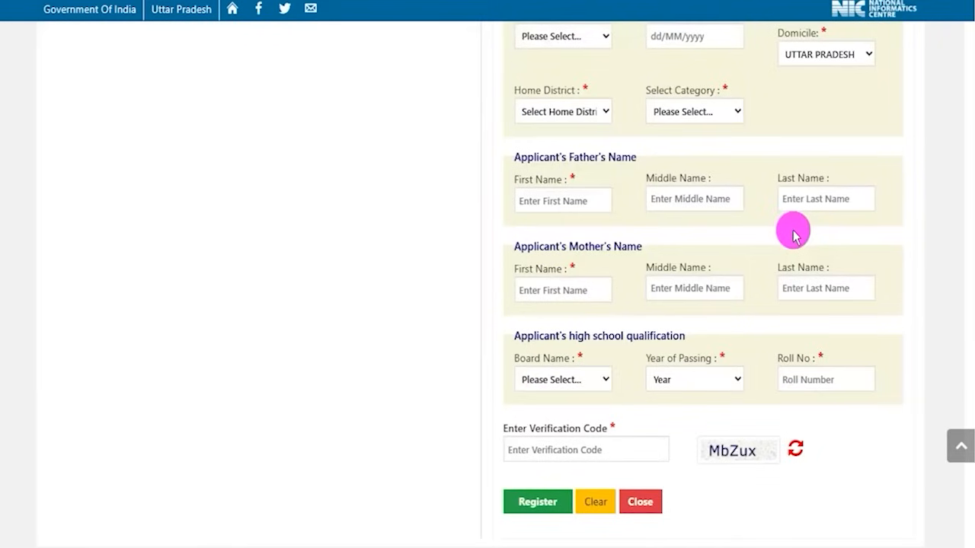
click(567, 114)
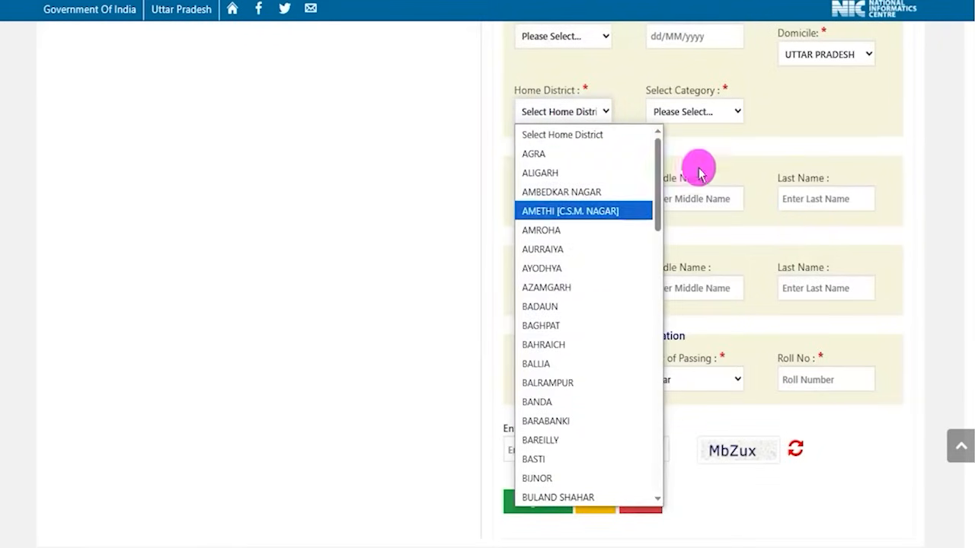
click(797, 113)
click(710, 115)
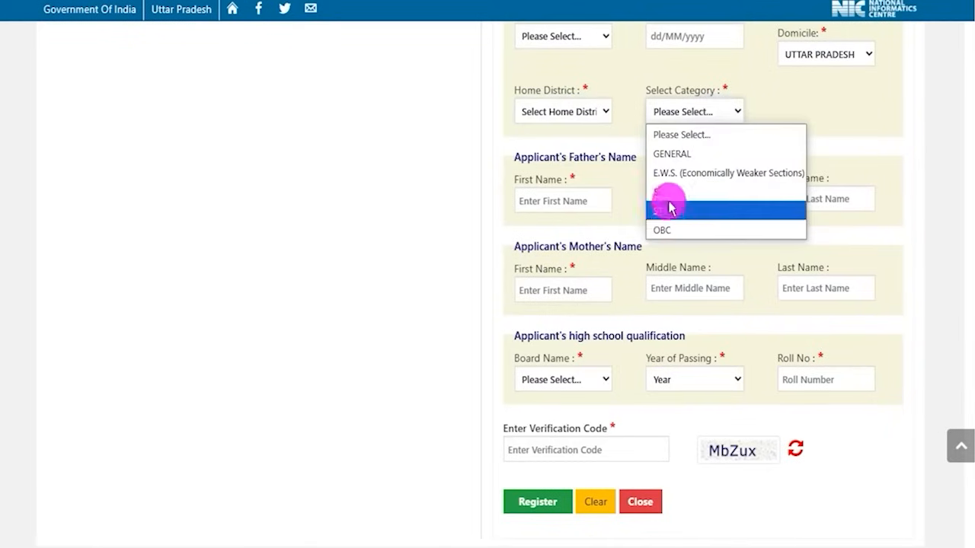
click(914, 239)
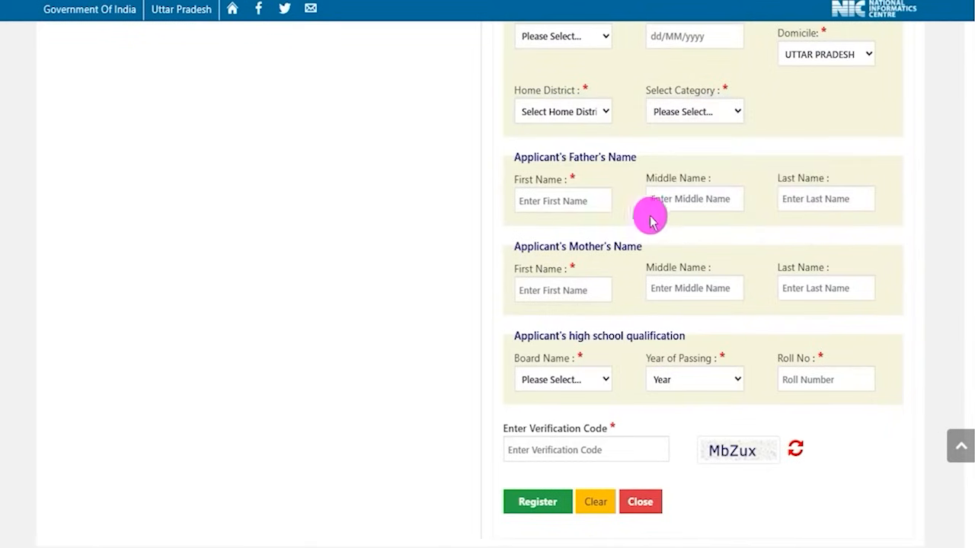
- Draw tick marks on the father's first, middle and last name fields, and underline the Middle Name and Last Name hints
click(590, 202)
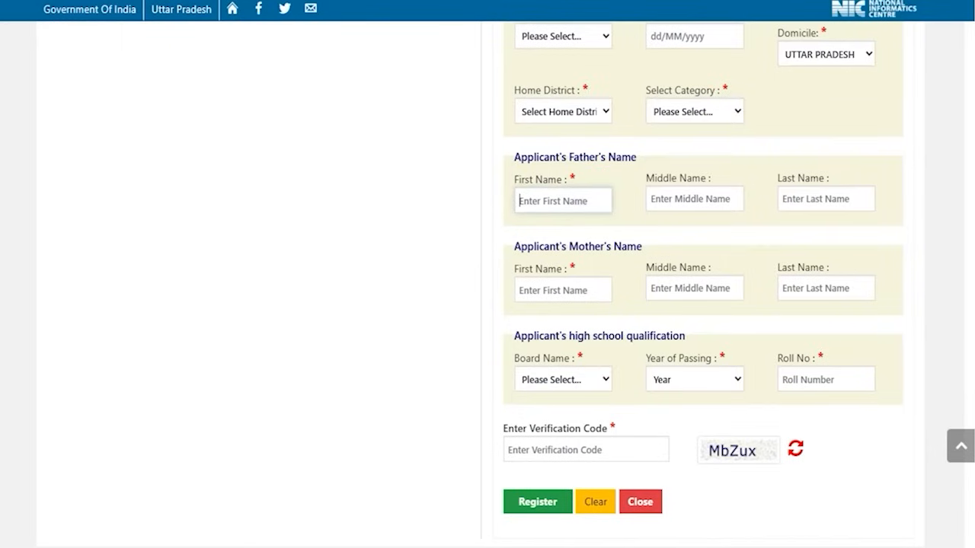
mouse_move(593, 205)
mouse_down()
mouse_move(601, 211)
mouse_move(617, 191)
mouse_up()
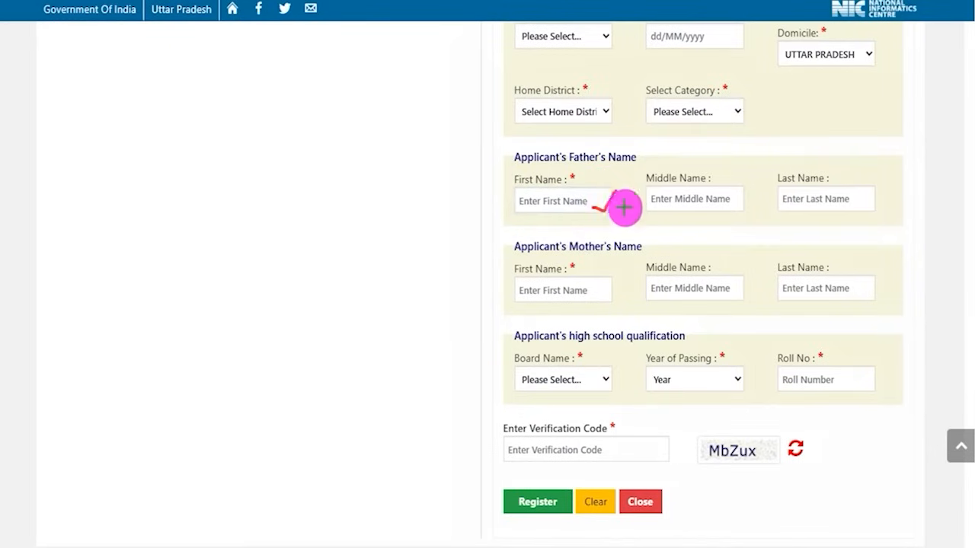
drag(731, 204, 746, 194)
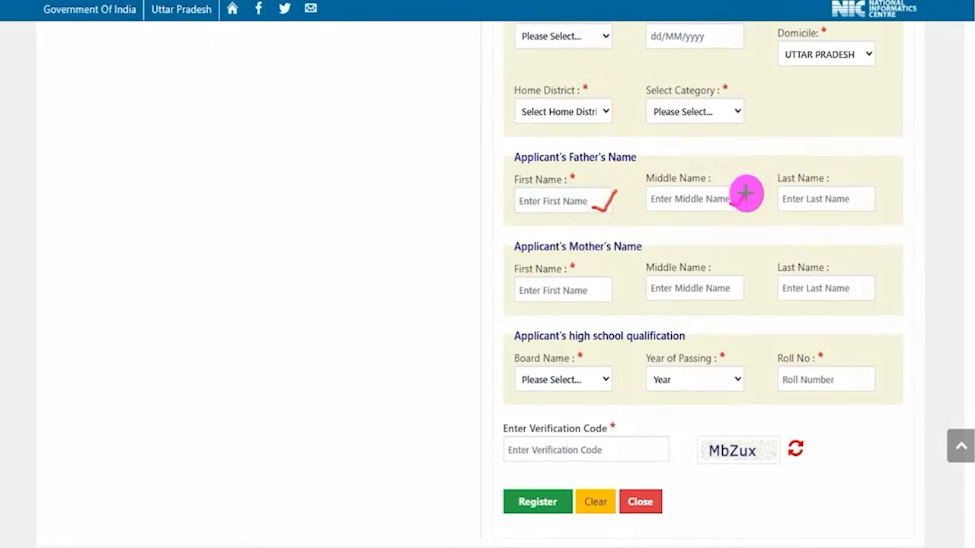
drag(855, 202, 878, 187)
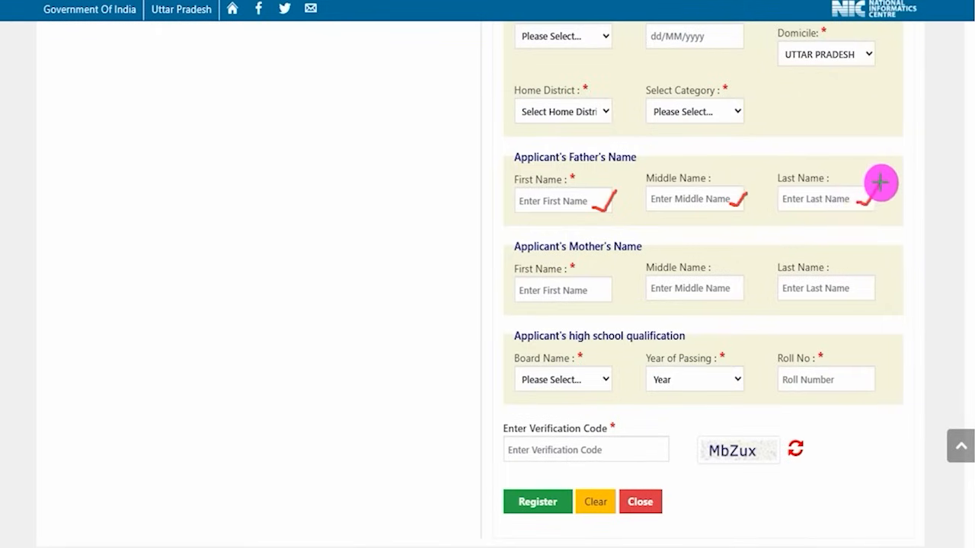
drag(683, 205, 701, 205)
drag(807, 205, 836, 205)
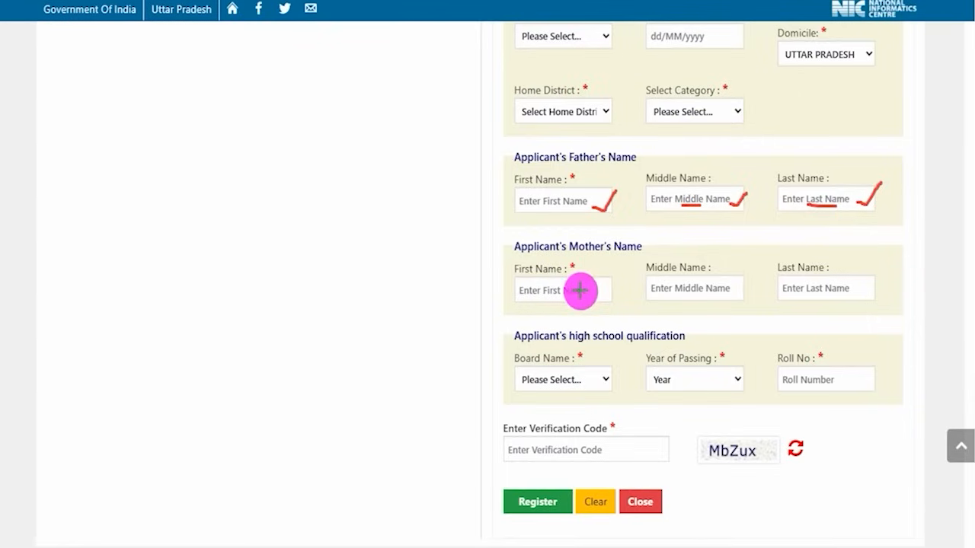
- Draw tick marks on the mother's first, middle and last name fields, and underline the Middle Name and Last Name hints
drag(592, 293, 621, 287)
drag(729, 288, 767, 266)
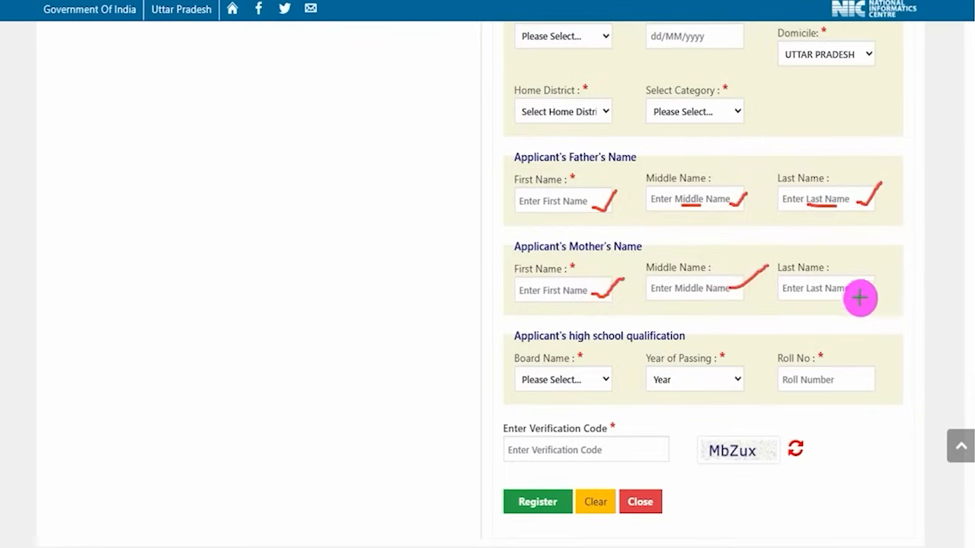
drag(861, 293, 903, 256)
drag(681, 291, 708, 290)
drag(809, 296, 836, 296)
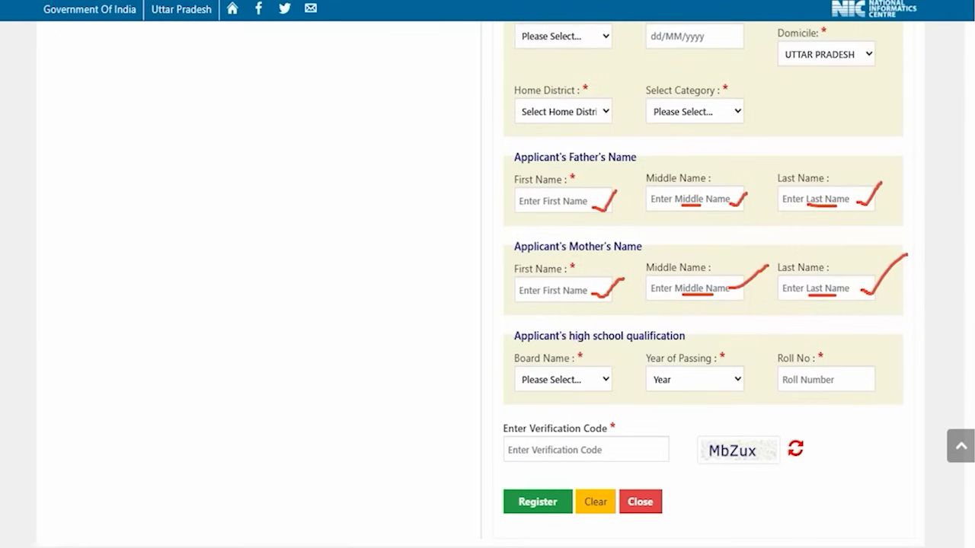
- Examine the board name and year of passing options for the high school qualification without choosing any
click(581, 385)
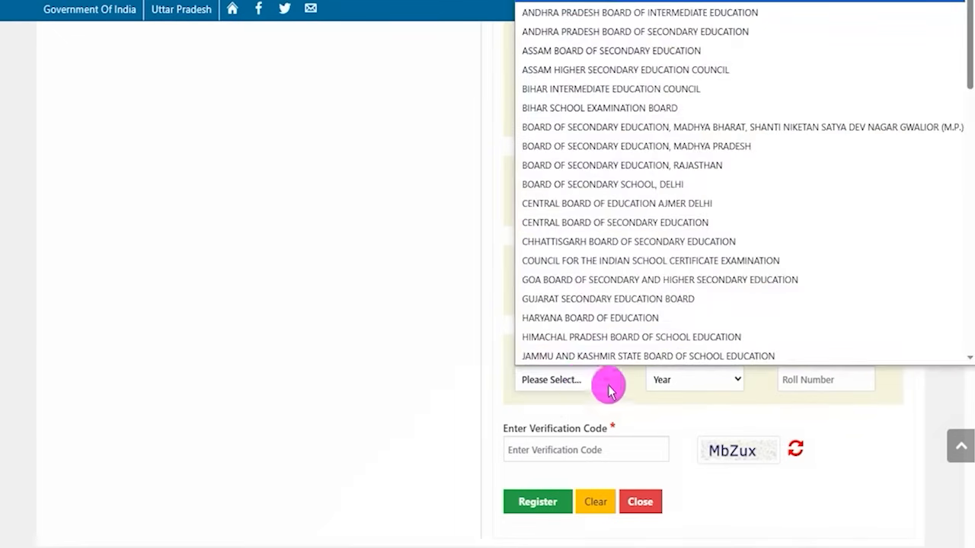
click(631, 399)
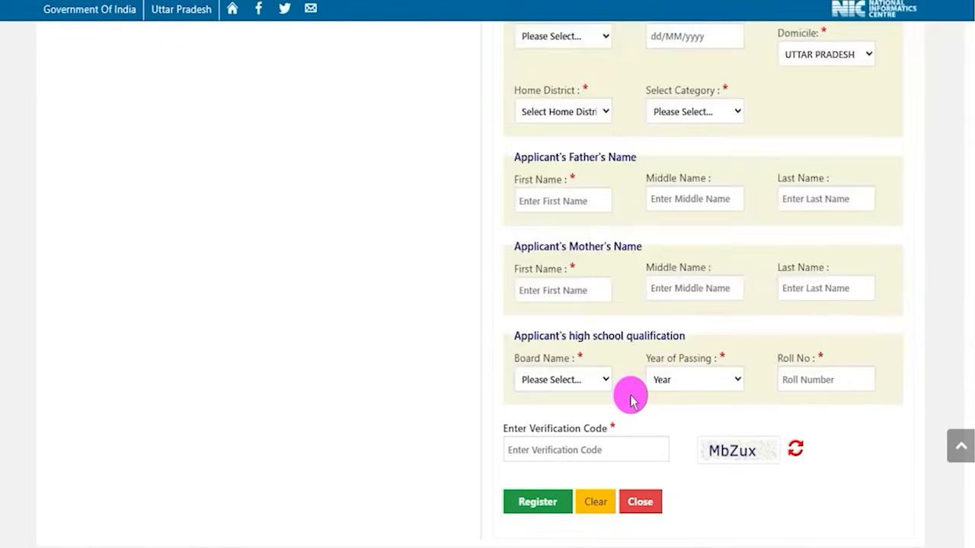
click(714, 383)
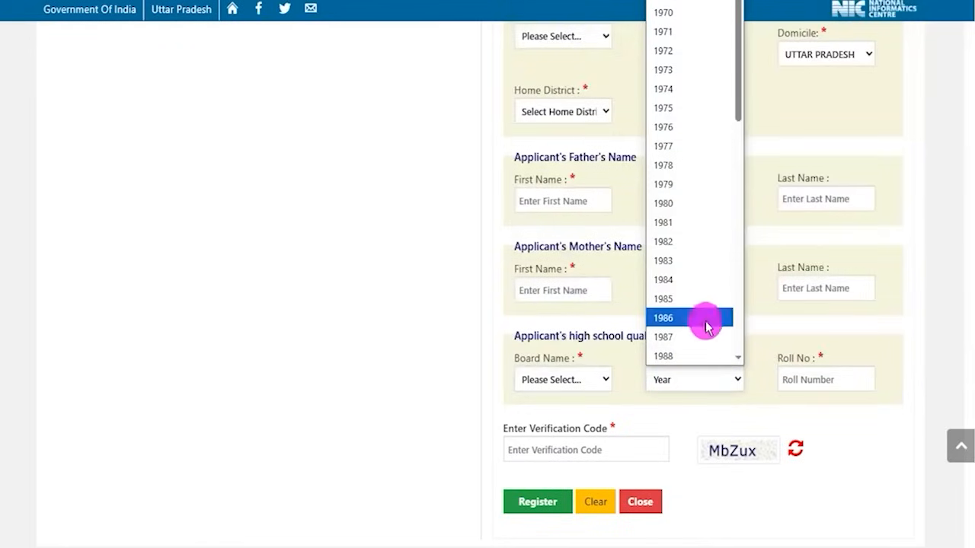
click(793, 392)
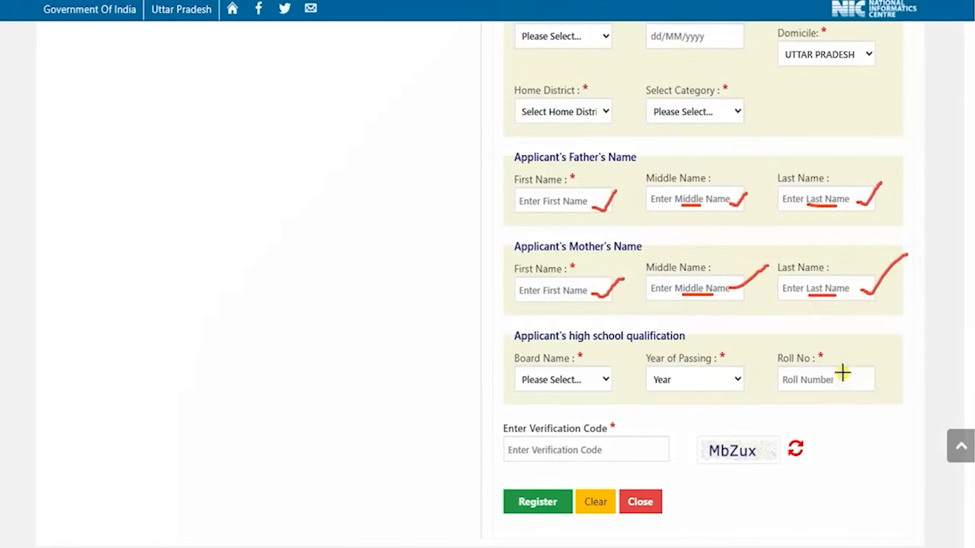
- Tick the roll number and verification code fields, underline the captcha, and draw arrows at Register and the confirmation's login button
drag(844, 375, 892, 335)
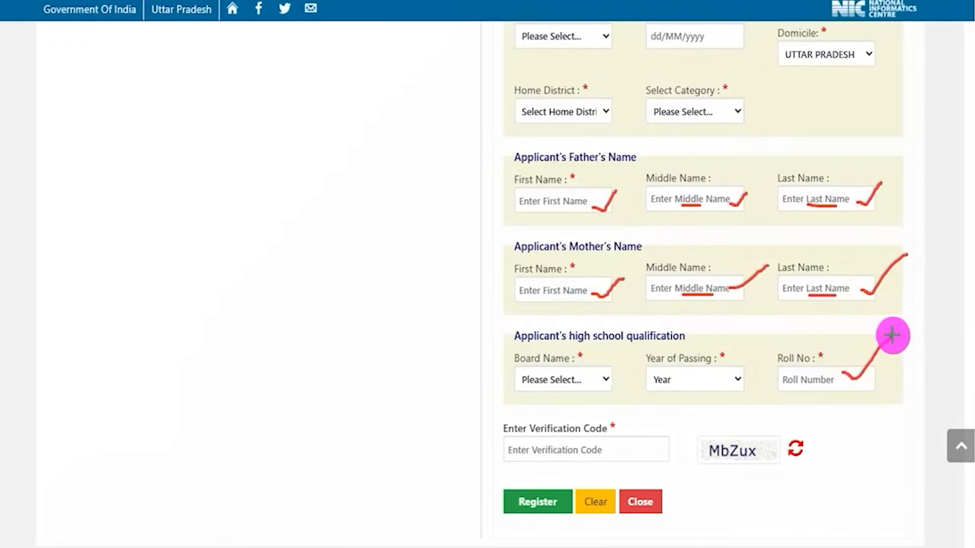
drag(710, 462, 767, 457)
drag(626, 448, 675, 401)
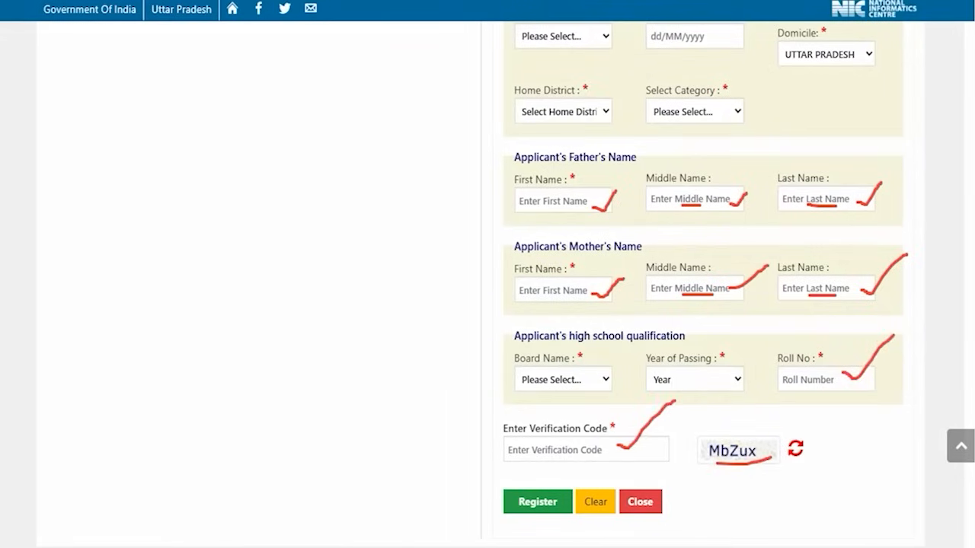
drag(411, 396, 505, 488)
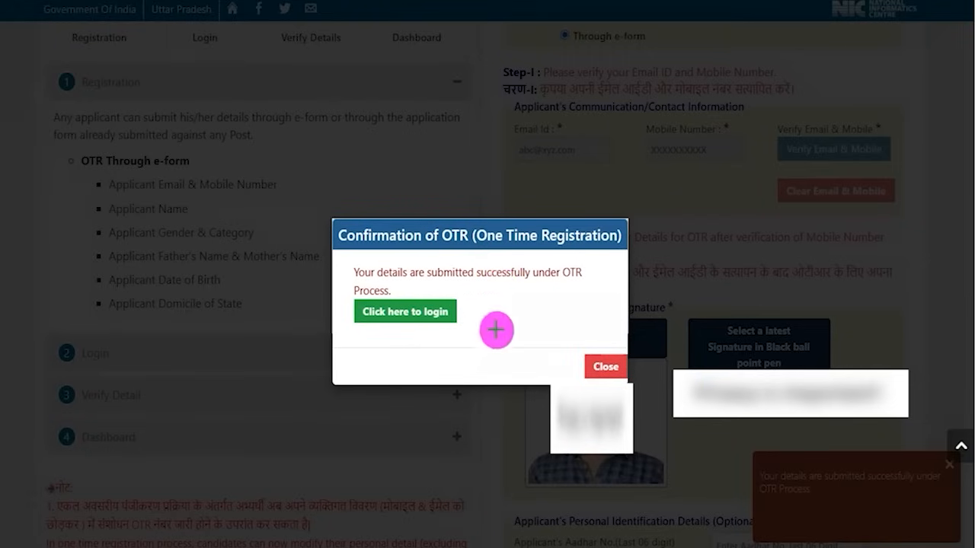
drag(564, 320, 465, 313)
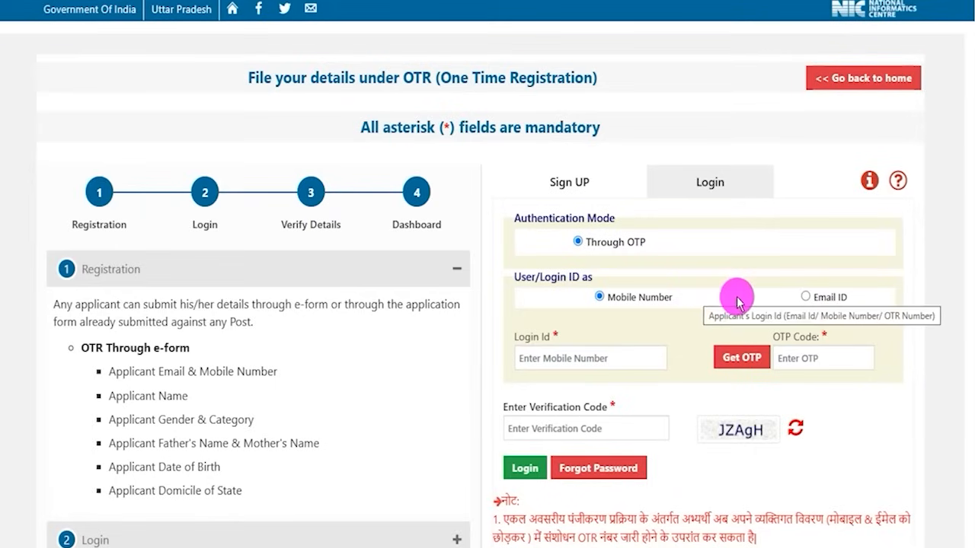
- Set the login ID type to Email ID, annotate the login fields, captcha, Get OTP and Login with ticks, an underline and arrows, and clear the drawings
click(805, 298)
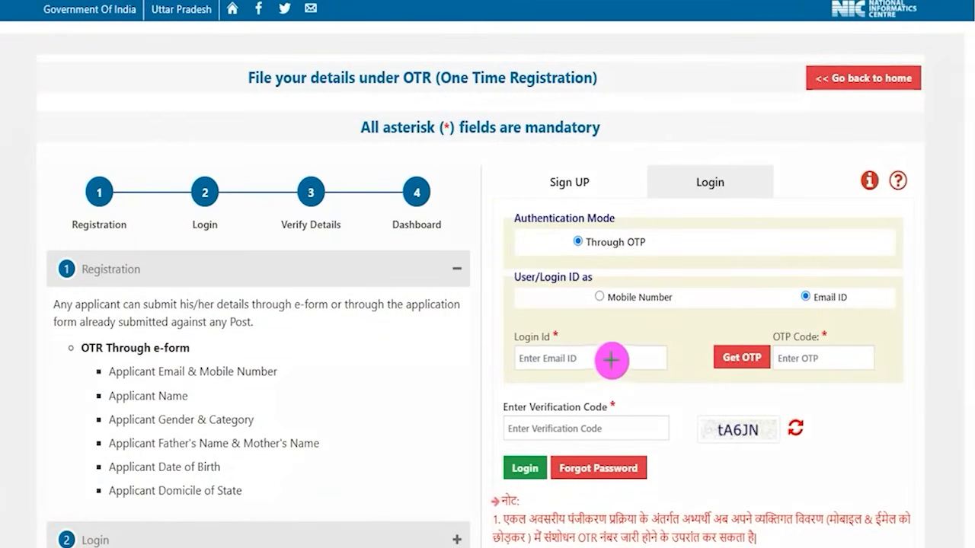
drag(614, 358, 674, 321)
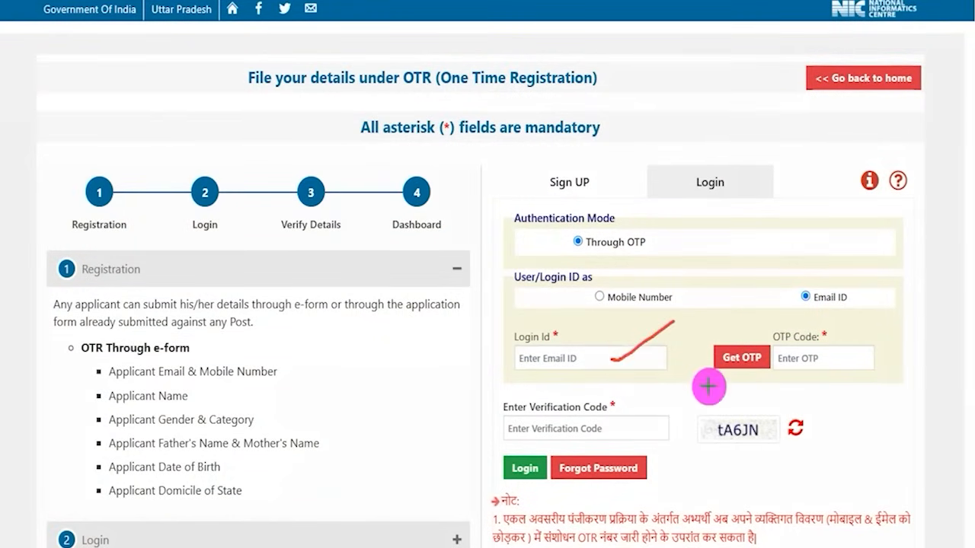
drag(697, 318, 723, 339)
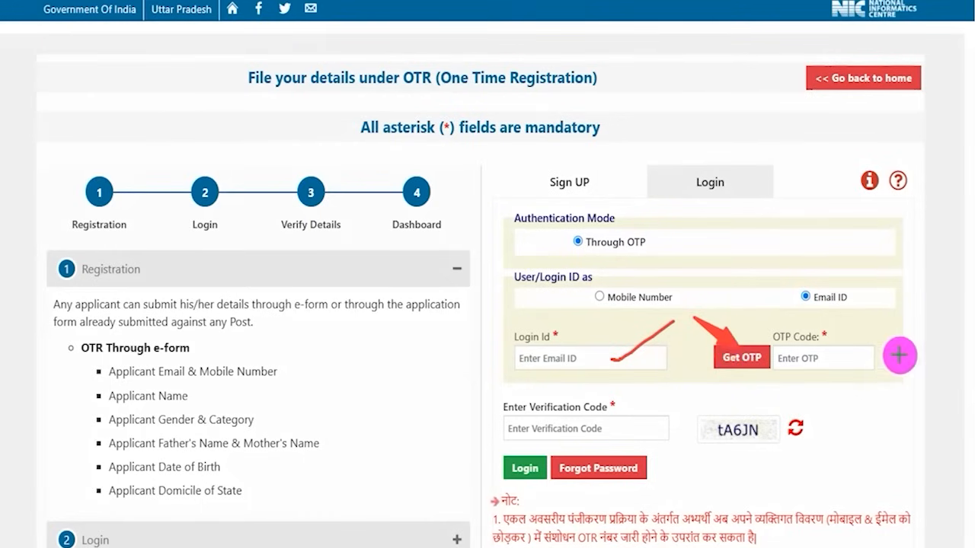
drag(859, 356, 898, 329)
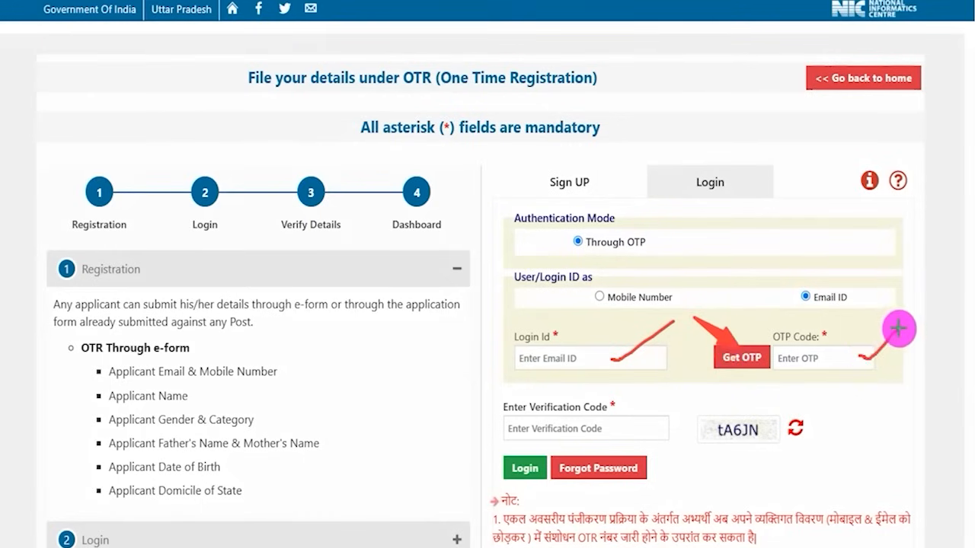
drag(721, 440, 766, 440)
drag(623, 428, 667, 392)
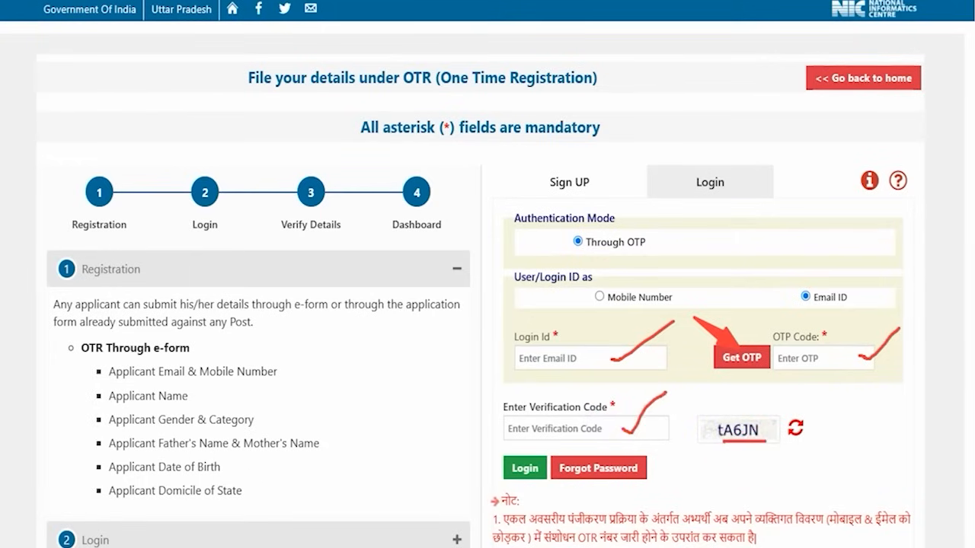
mouse_move(427, 381)
mouse_down()
mouse_move(466, 409)
mouse_move(491, 448)
mouse_up()
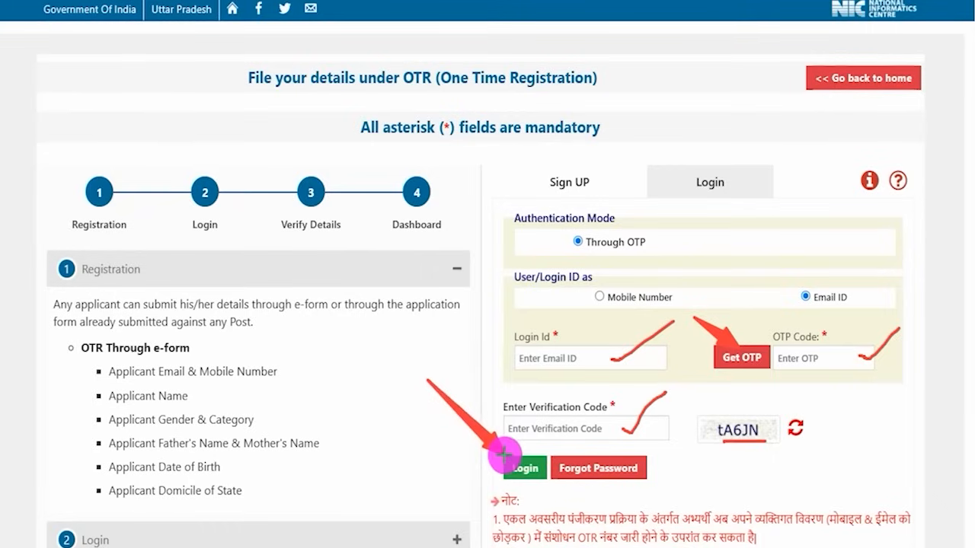
key(Escape)
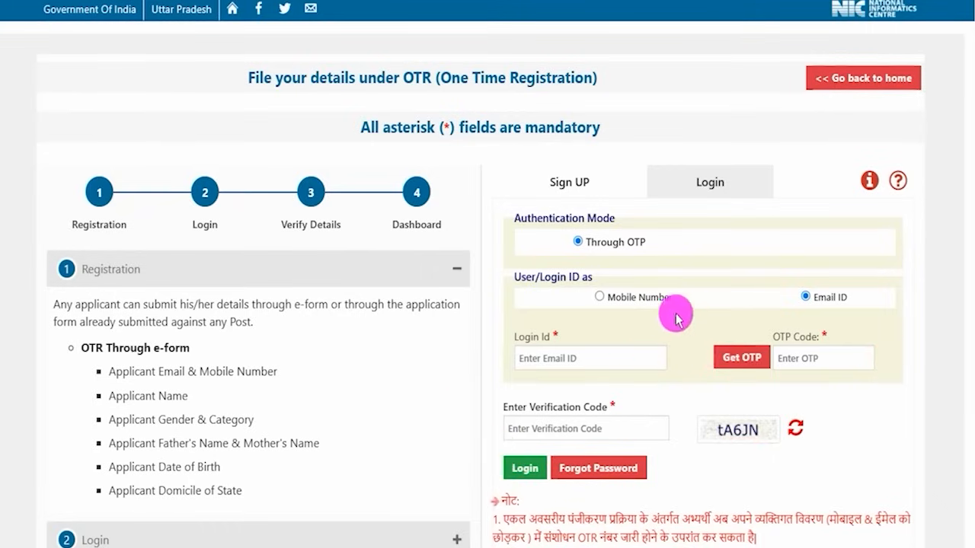
- Set the login ID type to Mobile Number
click(600, 299)
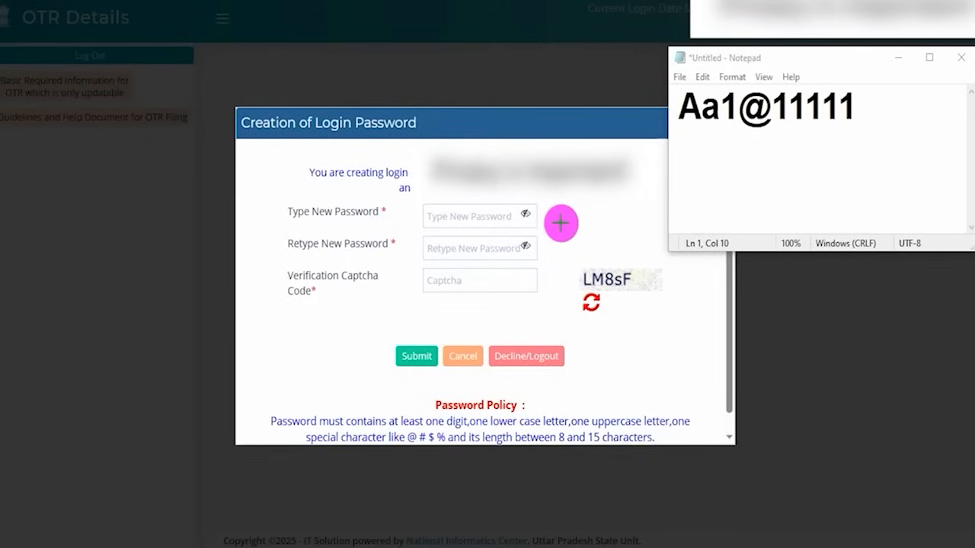
- Draw a tick mark on the new password field, highlight the sample password in Notepad, and return to the password creation form
drag(533, 220, 593, 204)
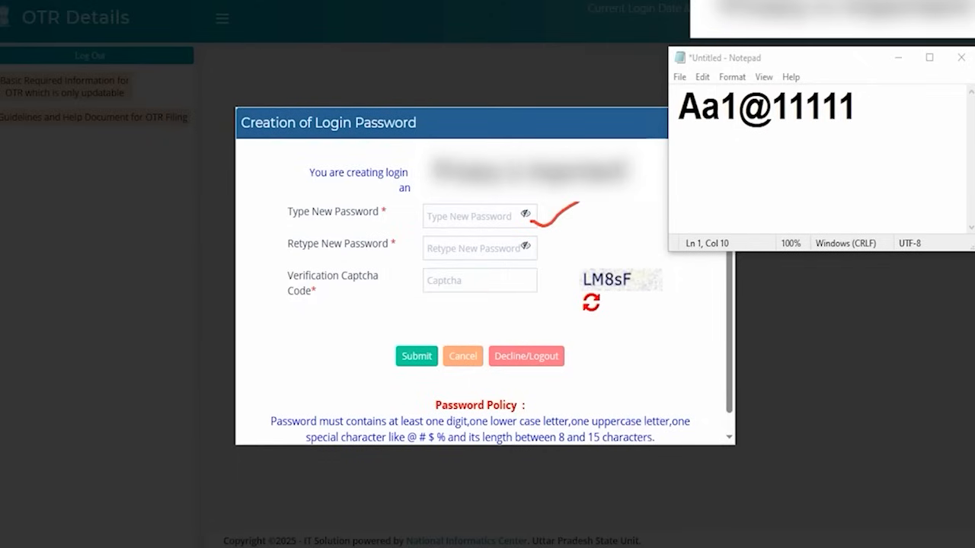
drag(678, 105, 759, 107)
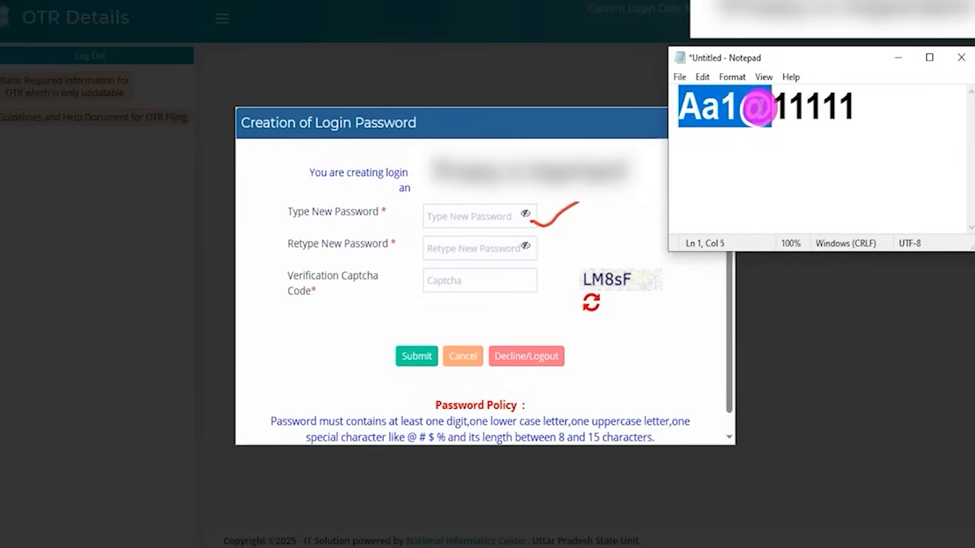
drag(758, 106, 849, 106)
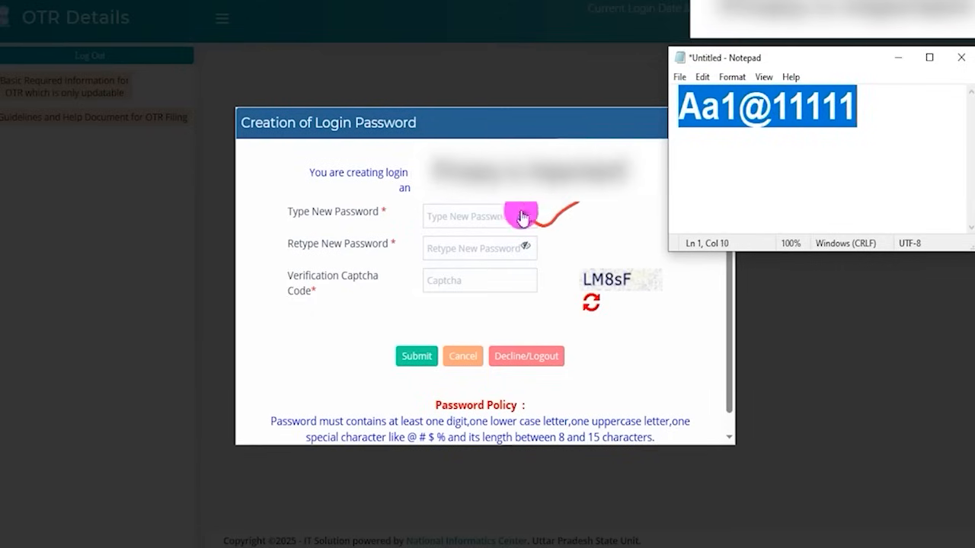
click(490, 216)
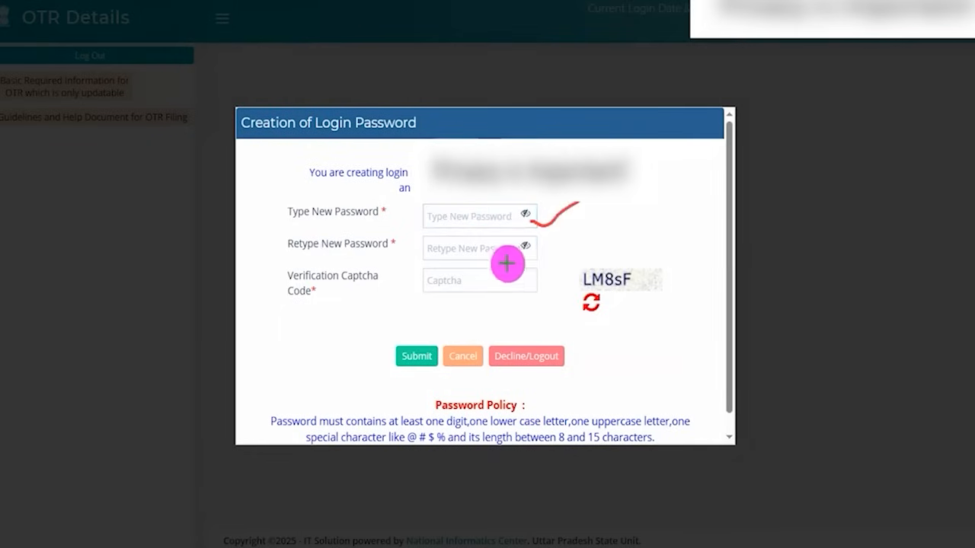
- Draw a tick mark on the retype password field, underline the captcha image, and mark the captcha field
drag(534, 254, 626, 217)
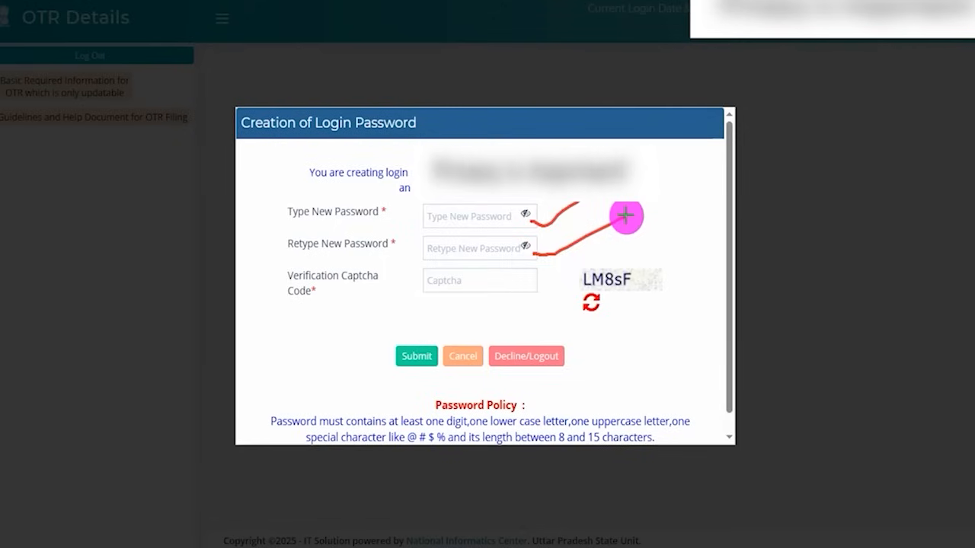
drag(584, 288, 656, 287)
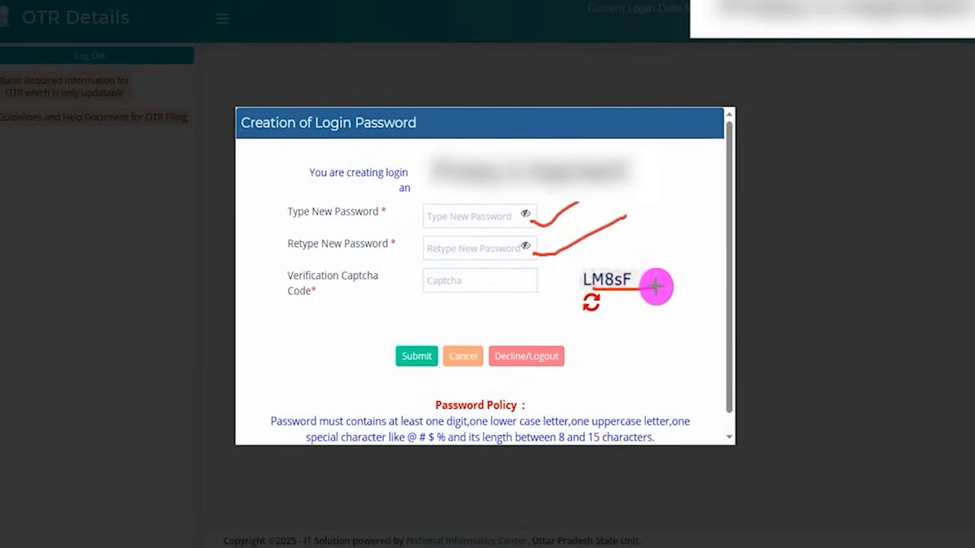
drag(504, 288, 529, 283)
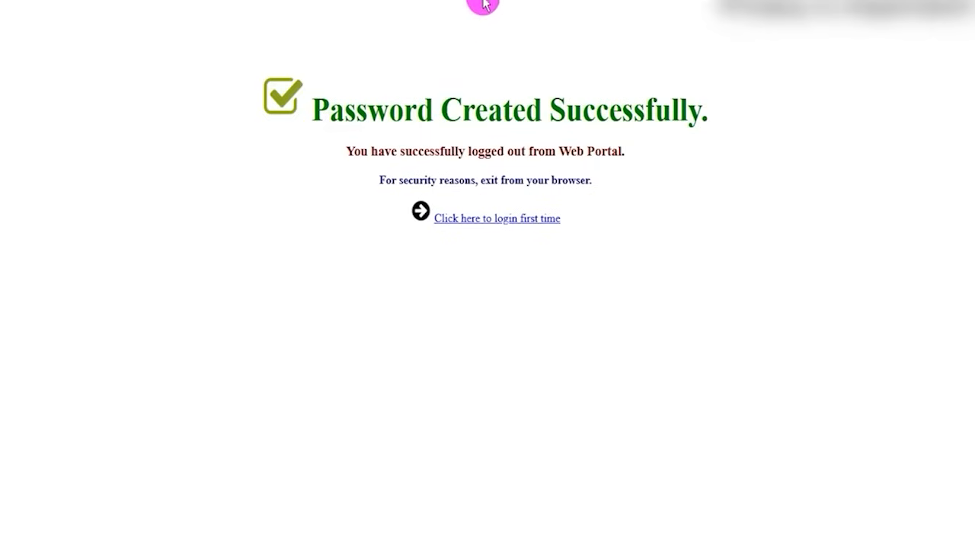
- Highlight the password success message, draw an arrow at the first-time login link, and open that link
drag(335, 104, 647, 107)
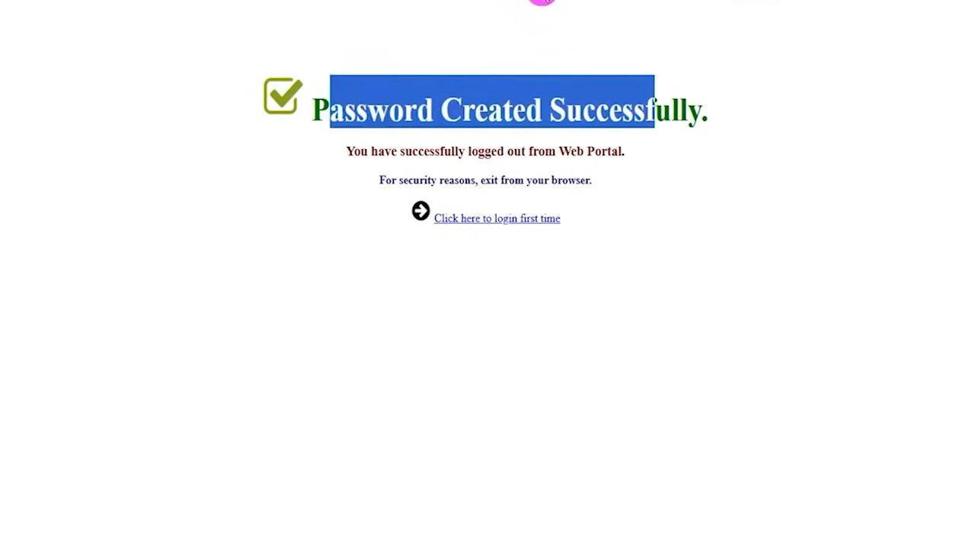
click(536, 4)
drag(381, 329, 502, 231)
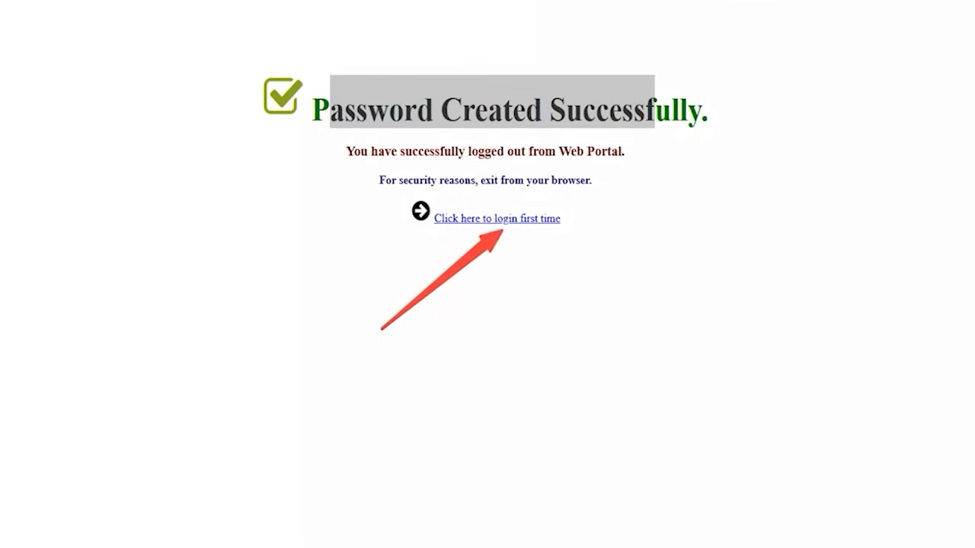
click(497, 220)
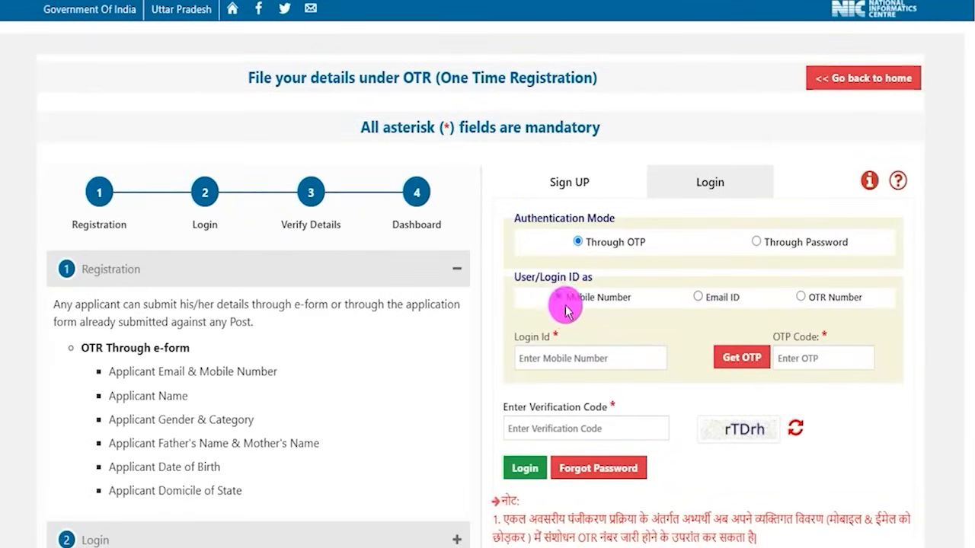
- With Mobile Number as login ID, tick the login, OTP and verification fields, underline the captcha, draw arrows at Get OTP and Login, and clear the drawings
click(697, 297)
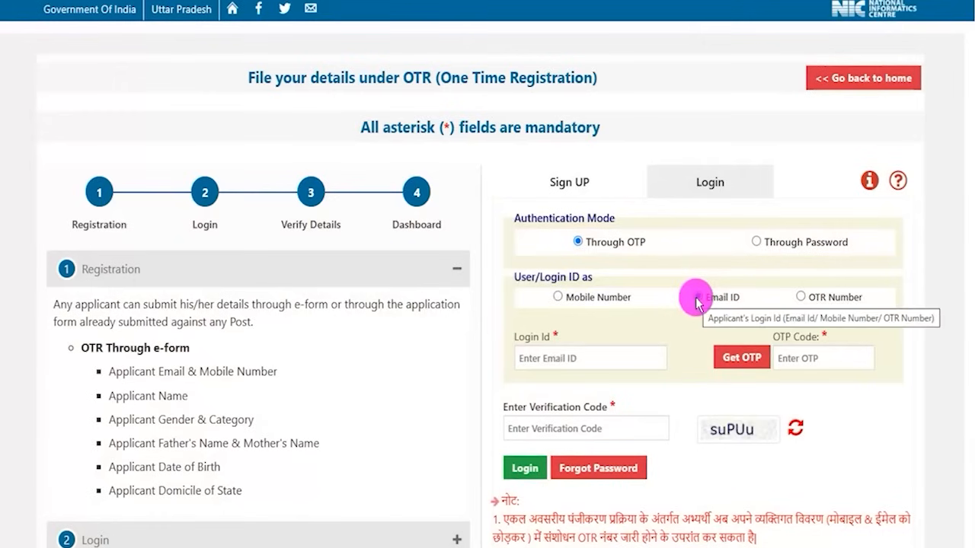
click(559, 298)
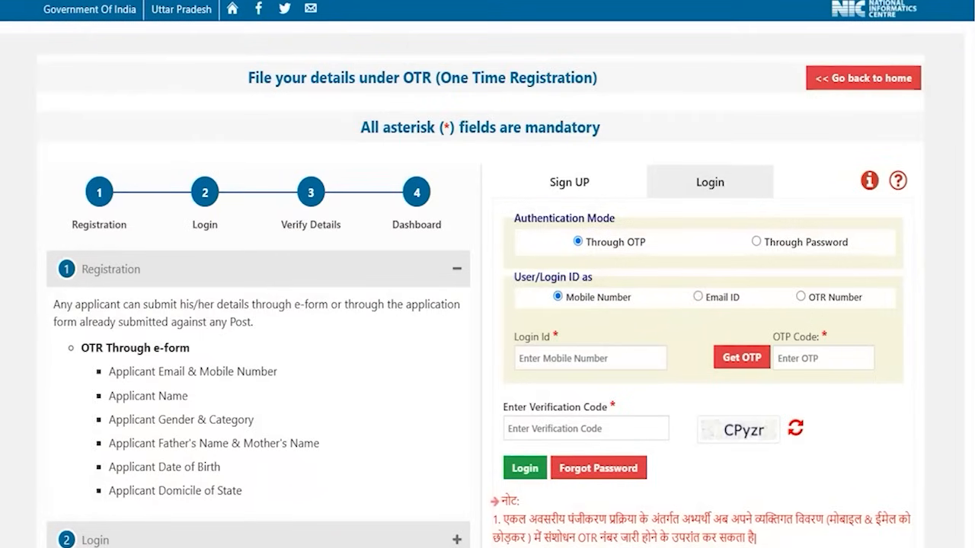
mouse_move(644, 353)
mouse_down()
mouse_move(648, 365)
mouse_move(677, 332)
mouse_up()
mouse_move(681, 304)
mouse_down()
mouse_move(721, 353)
mouse_move(736, 350)
mouse_up()
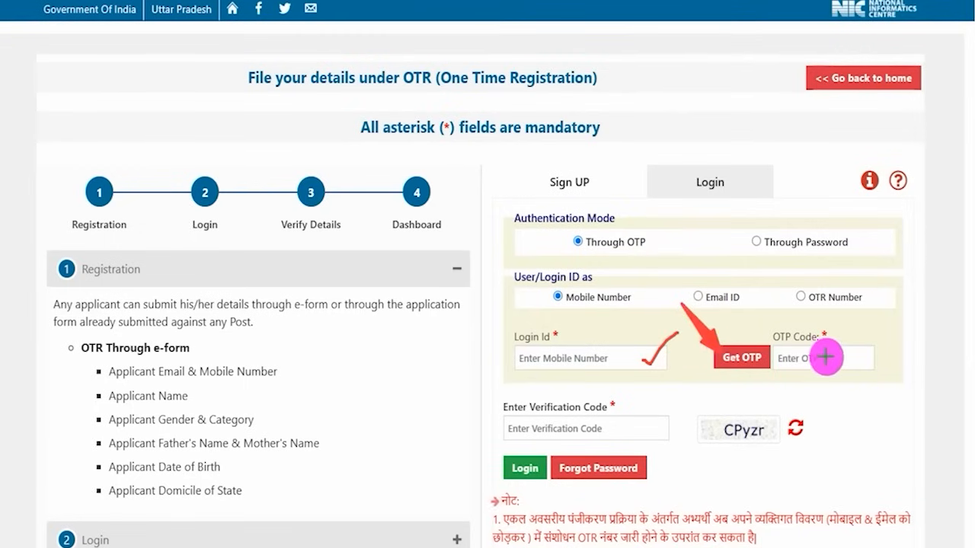
drag(850, 363, 896, 322)
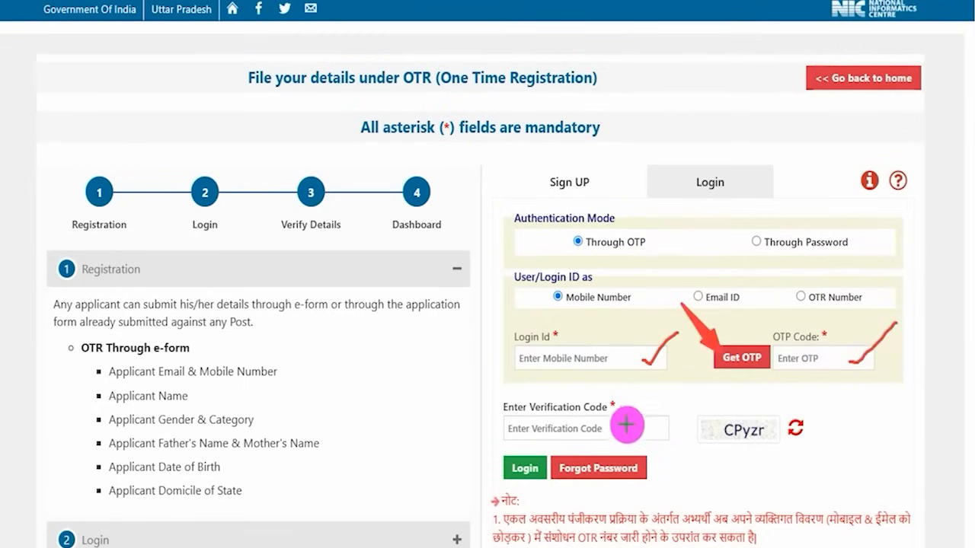
drag(727, 449, 762, 441)
drag(640, 432, 670, 398)
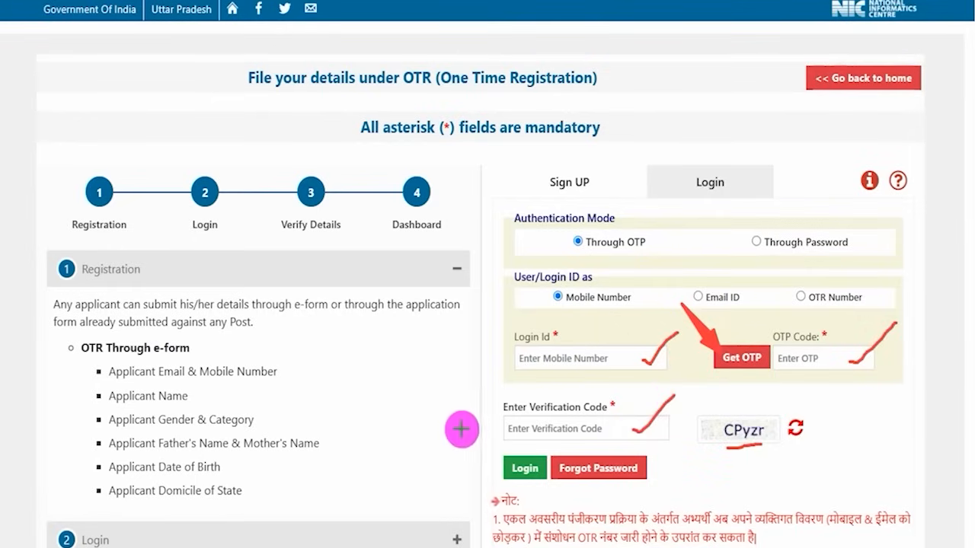
drag(439, 384, 506, 460)
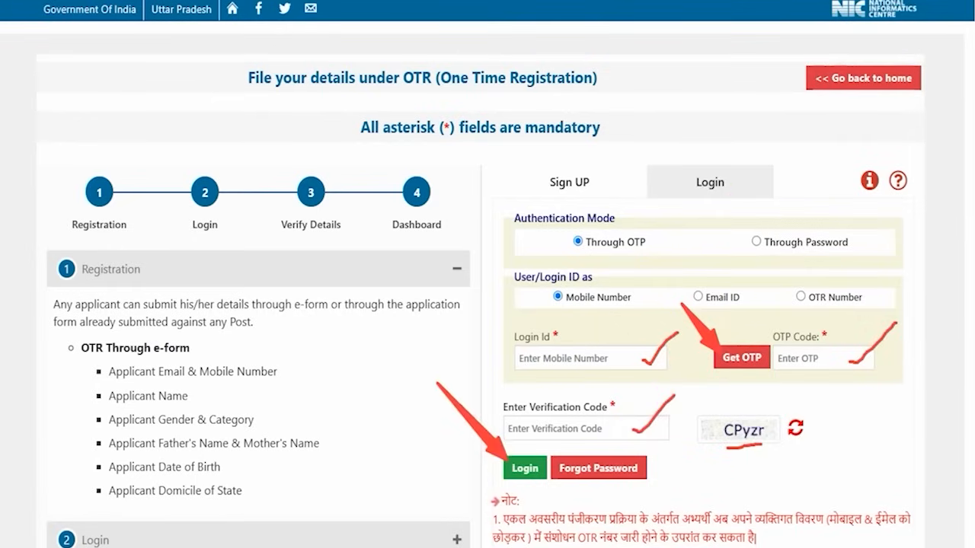
key(Escape)
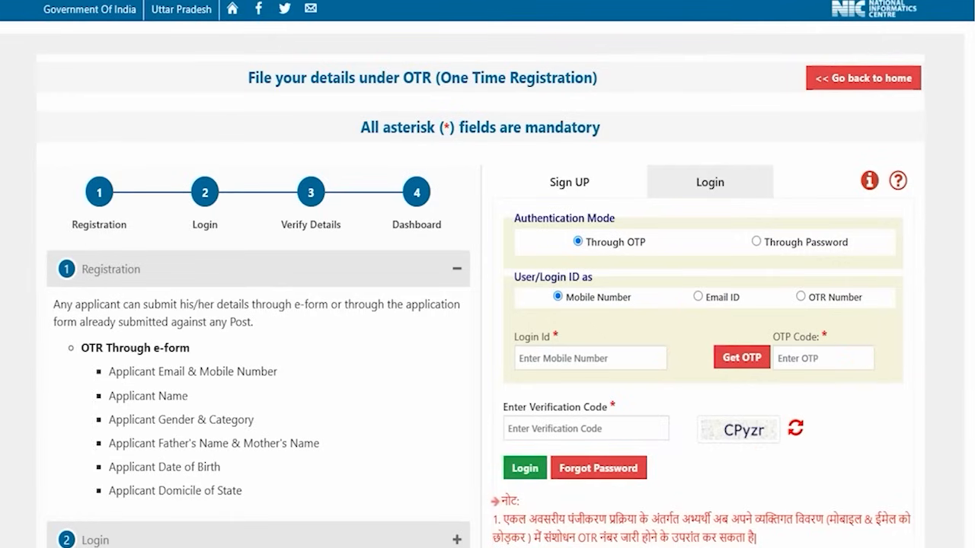
- Switch the login ID to Email ID, tick the login, OTP and verification fields, underline the captcha, and draw arrows at Get OTP and Login
click(698, 297)
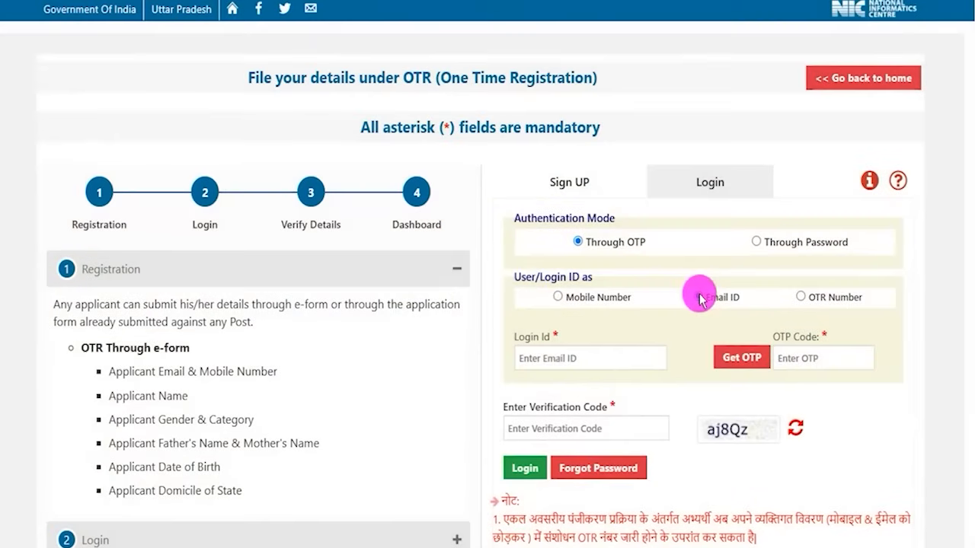
drag(645, 359, 710, 331)
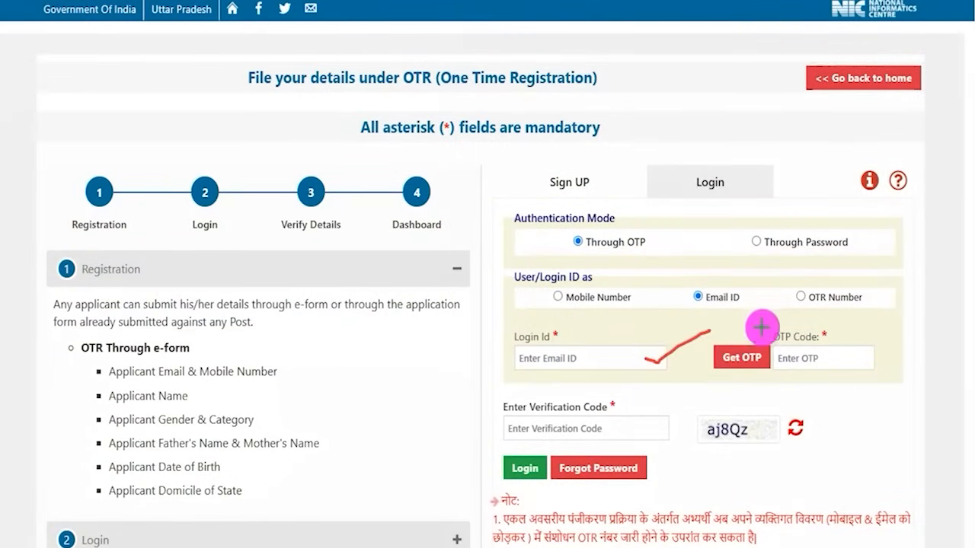
drag(766, 294, 746, 344)
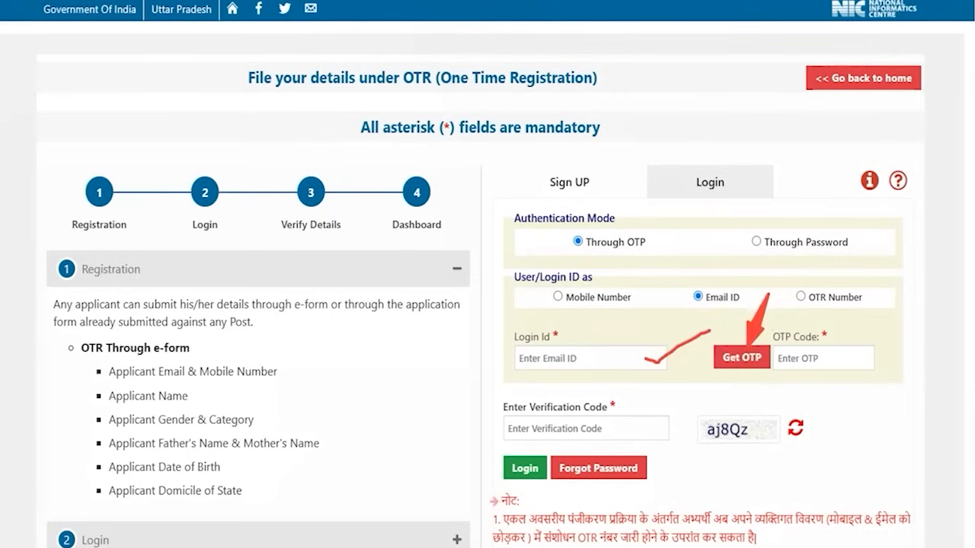
drag(848, 355, 906, 318)
drag(706, 439, 753, 439)
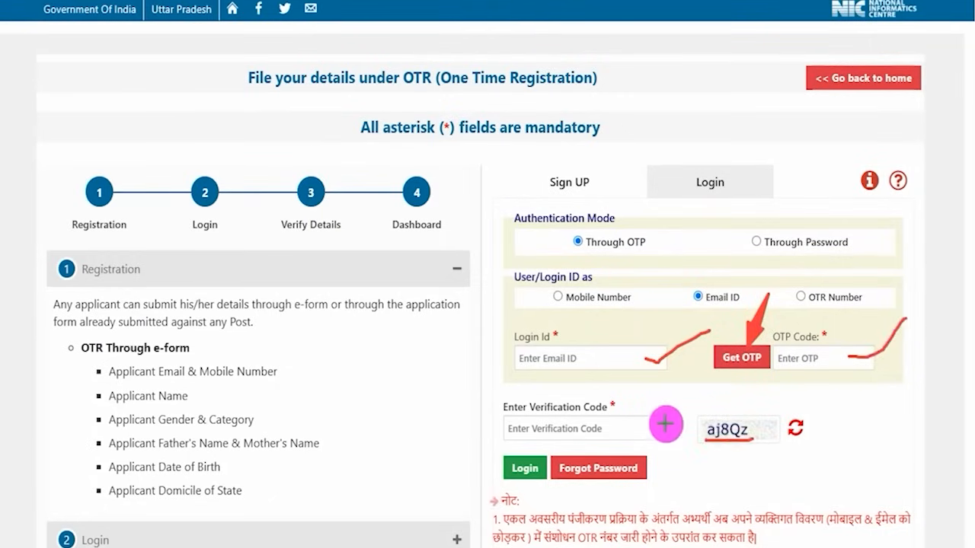
drag(653, 428, 691, 395)
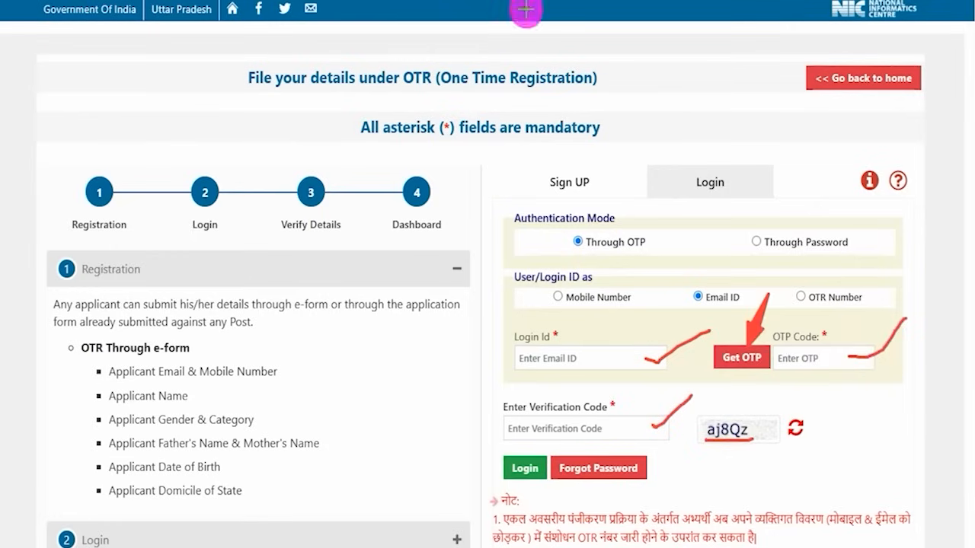
mouse_move(425, 356)
mouse_down()
mouse_move(495, 461)
mouse_move(504, 461)
mouse_up()
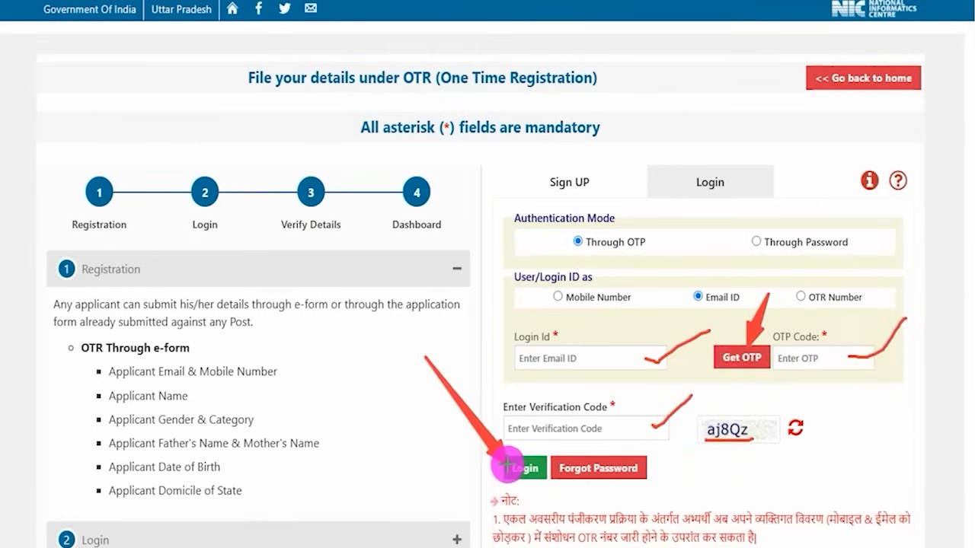
- Switch the login ID to OTR Number and draw a mark around that option
click(799, 296)
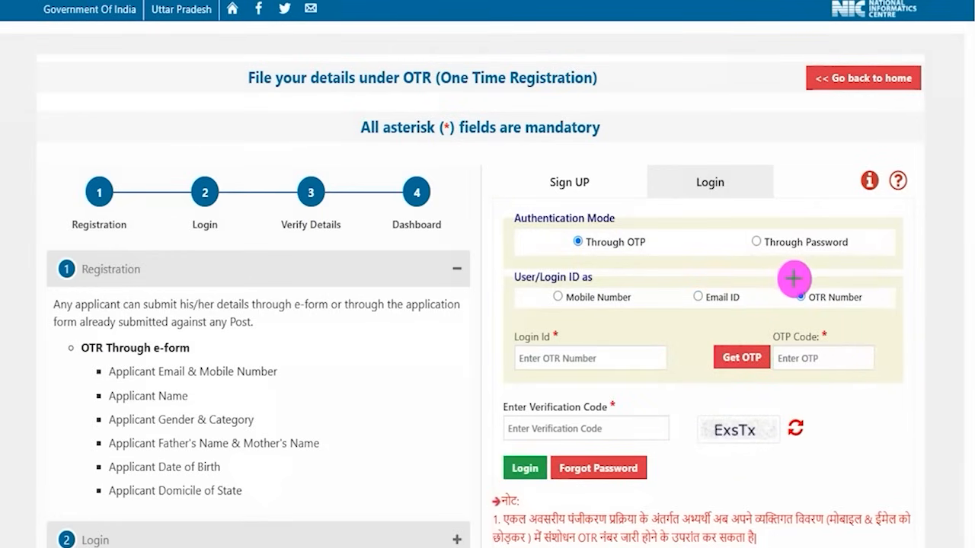
drag(793, 279, 870, 311)
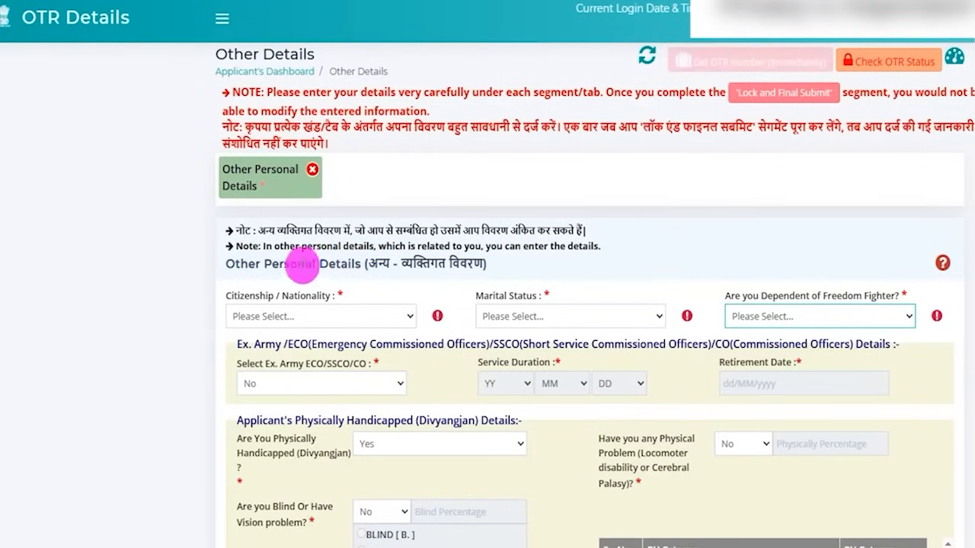
- Highlight the Other Personal Details heading and set Citizenship / Nationality to Citizen of India
drag(279, 263, 384, 265)
click(305, 316)
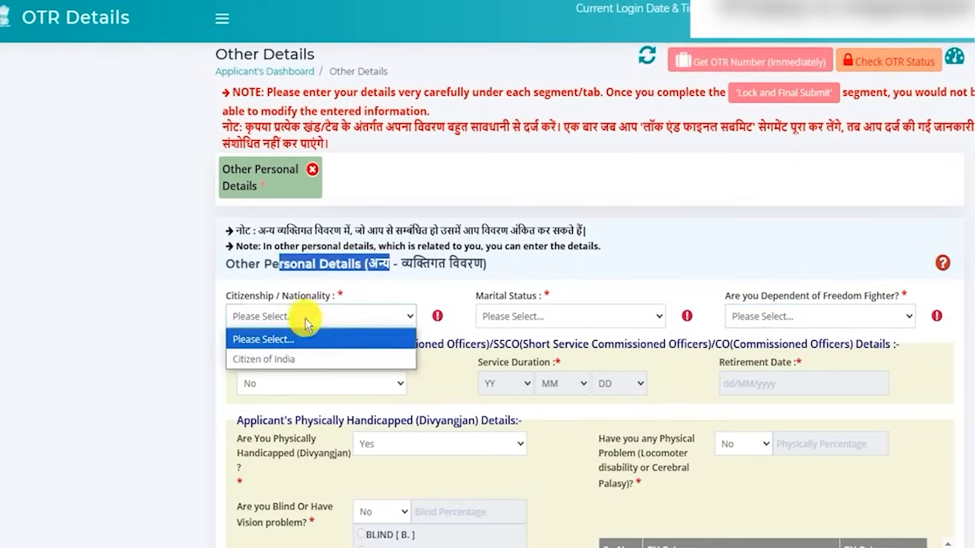
click(284, 358)
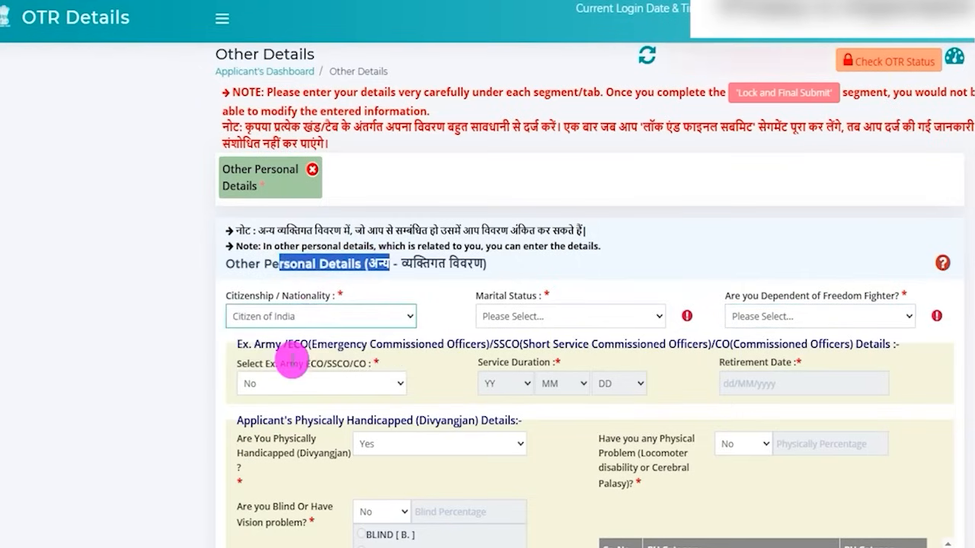
- View the marital status choices without selecting one and answer No to being a dependent of a freedom fighter
click(564, 325)
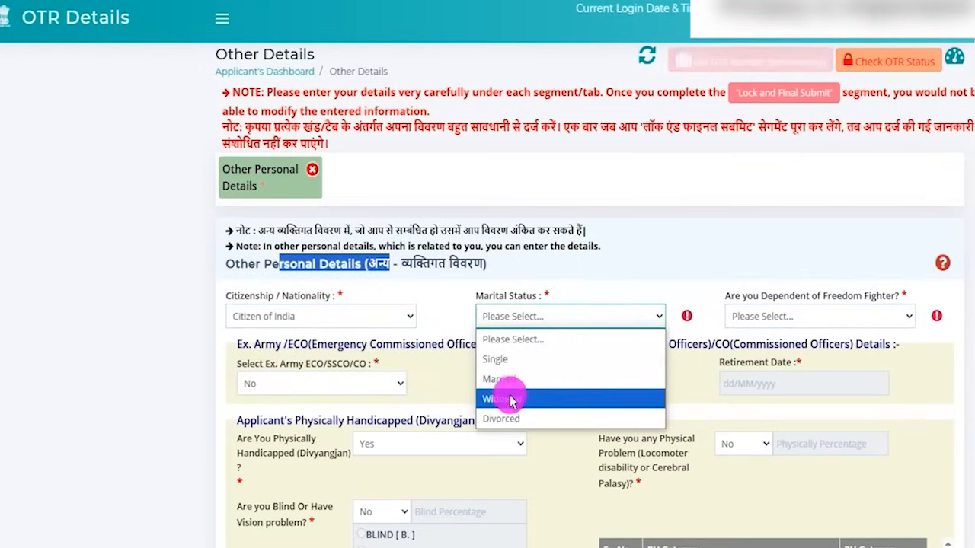
click(691, 254)
click(808, 317)
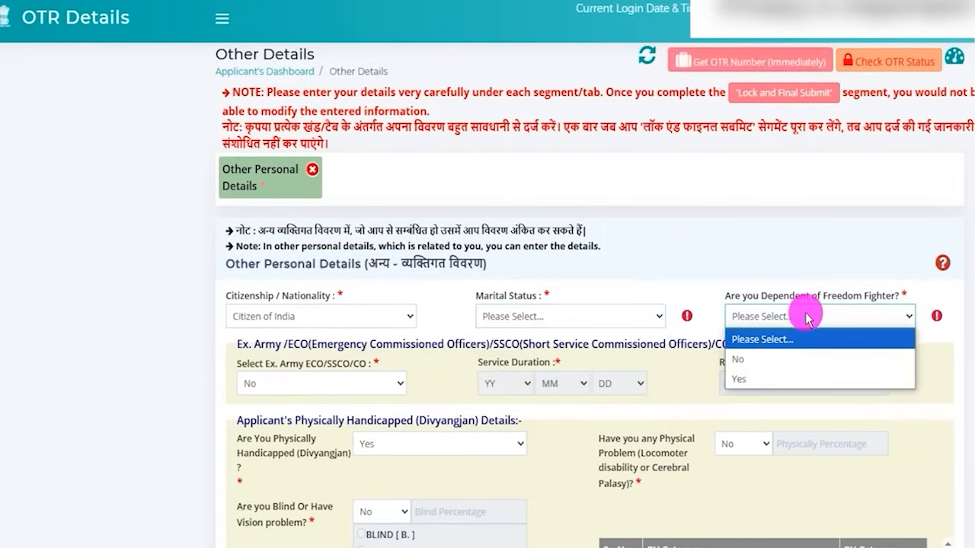
click(744, 374)
click(750, 320)
click(747, 356)
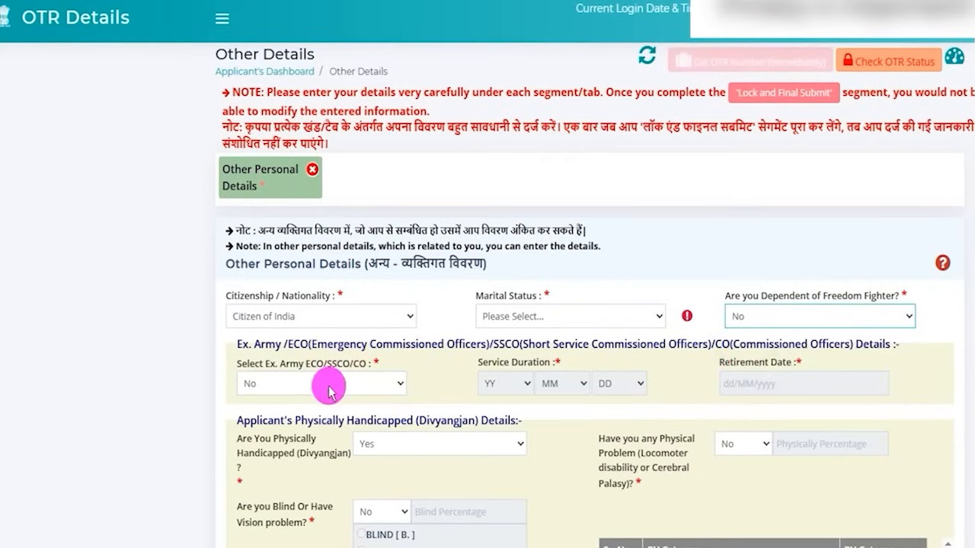
- Highlight the Ex. Army/ECO/SSCO/CO section heading and set the applicant's status to Ex. Army
drag(260, 345, 457, 344)
click(537, 343)
drag(537, 343, 833, 344)
click(336, 386)
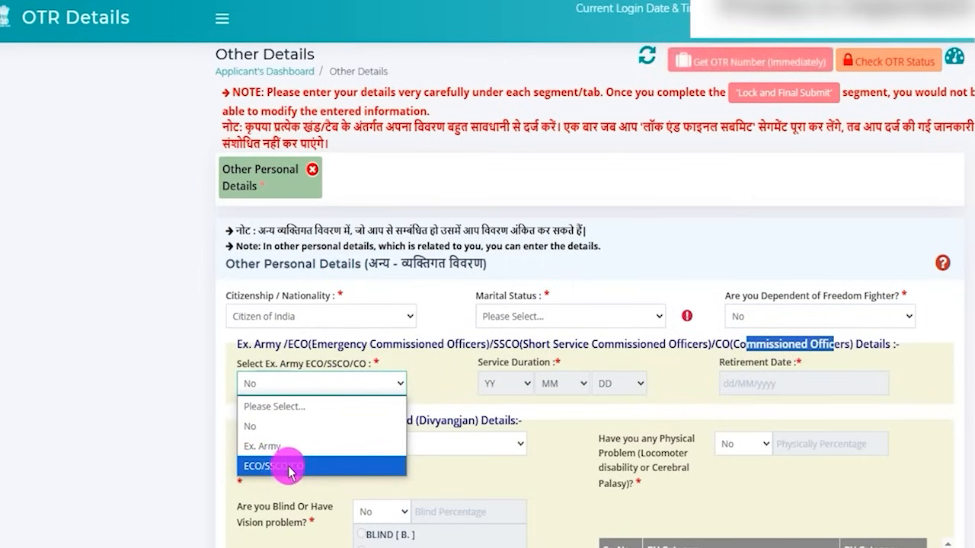
click(276, 447)
- View the service duration lists and the retirement date calendar, and set the Ex. Army/ECO/SSCO/CO status back to No
click(509, 385)
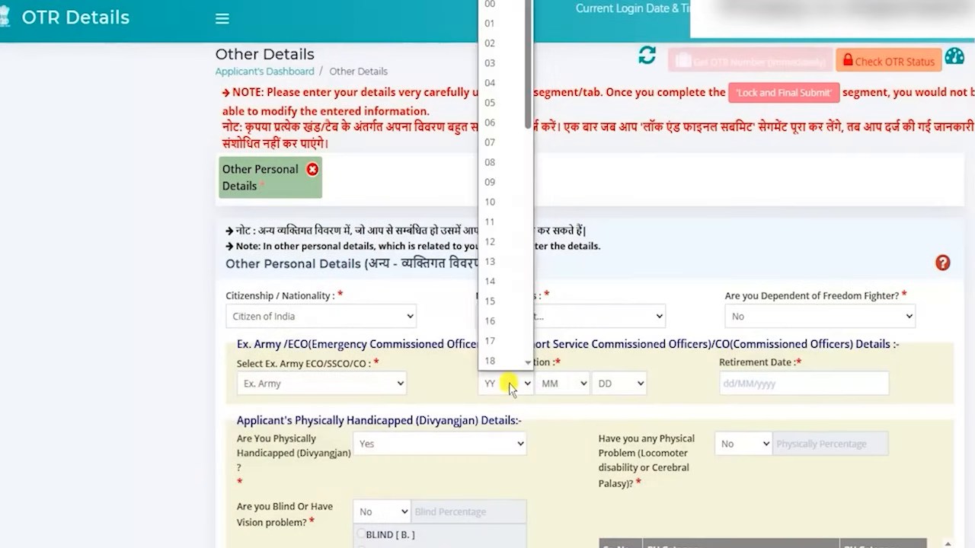
click(550, 384)
click(615, 385)
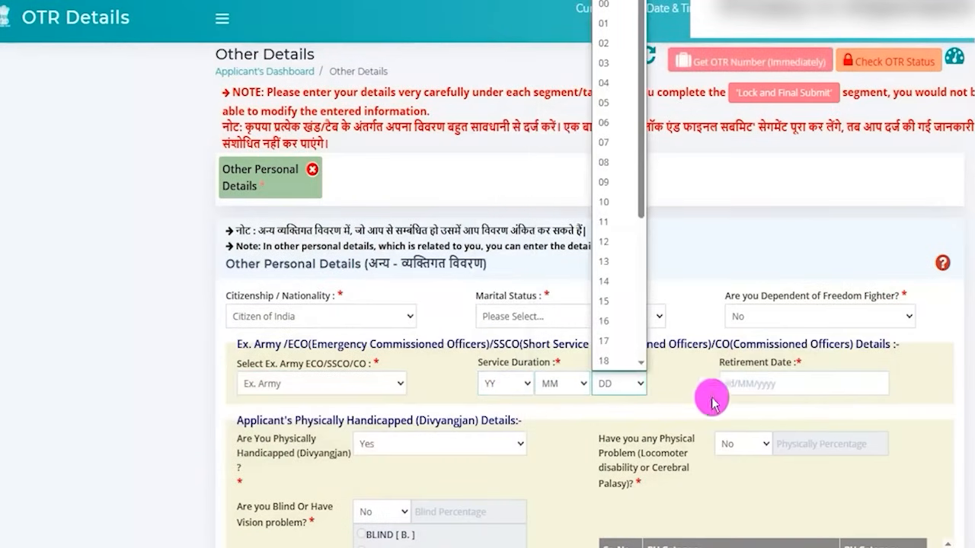
click(743, 384)
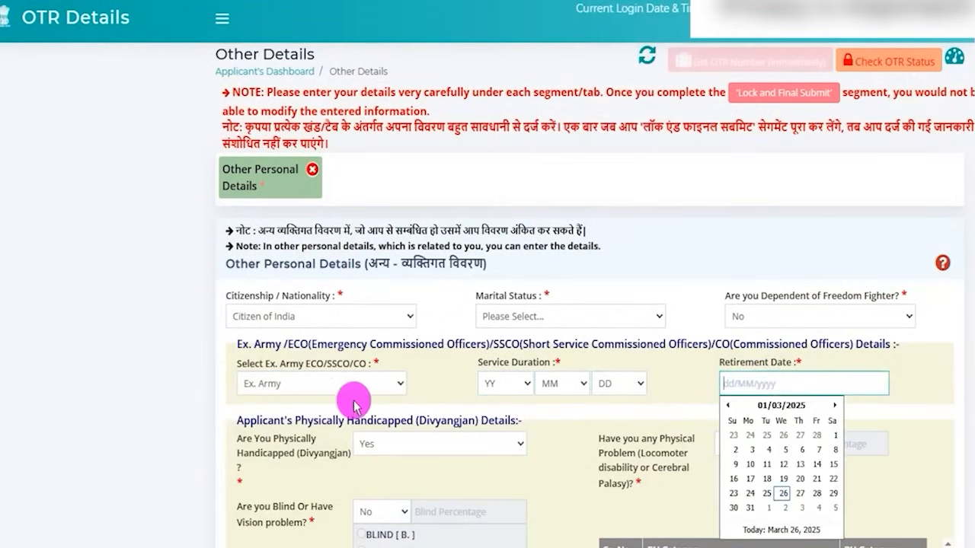
click(251, 385)
click(263, 423)
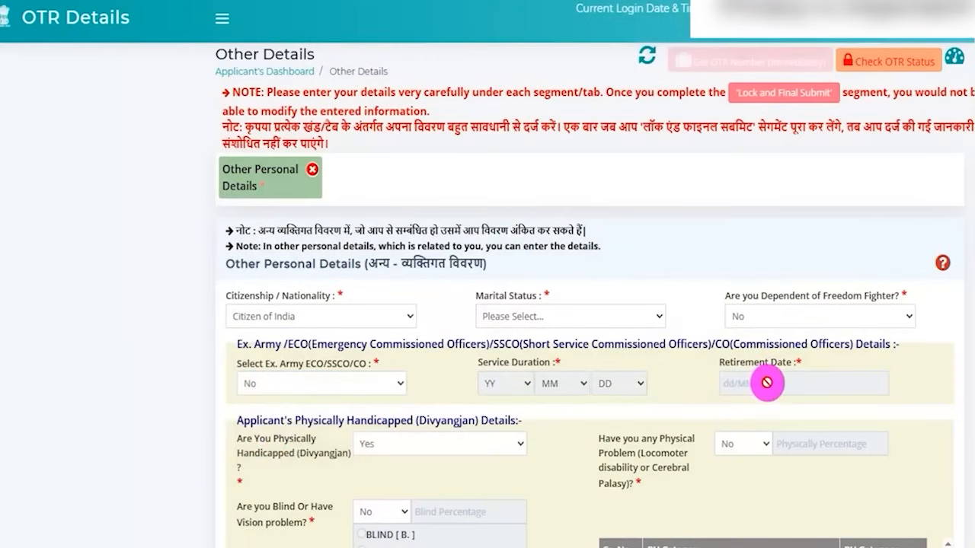
- Highlight the Physically Handicapped (Divyangjan) section heading and view the answer options for being physically handicapped
scroll(475, 445, down, 1)
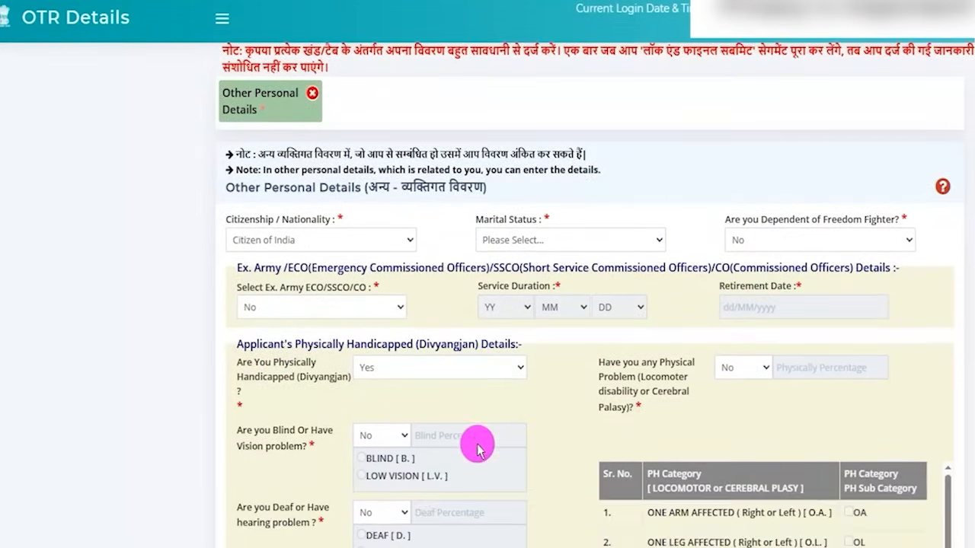
scroll(433, 412, down, 2)
drag(249, 192, 396, 191)
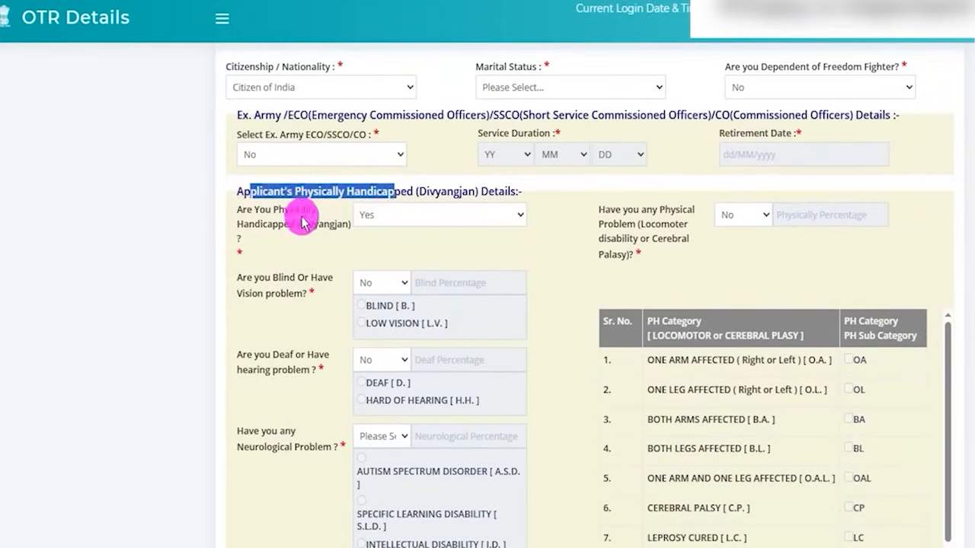
click(381, 216)
click(373, 278)
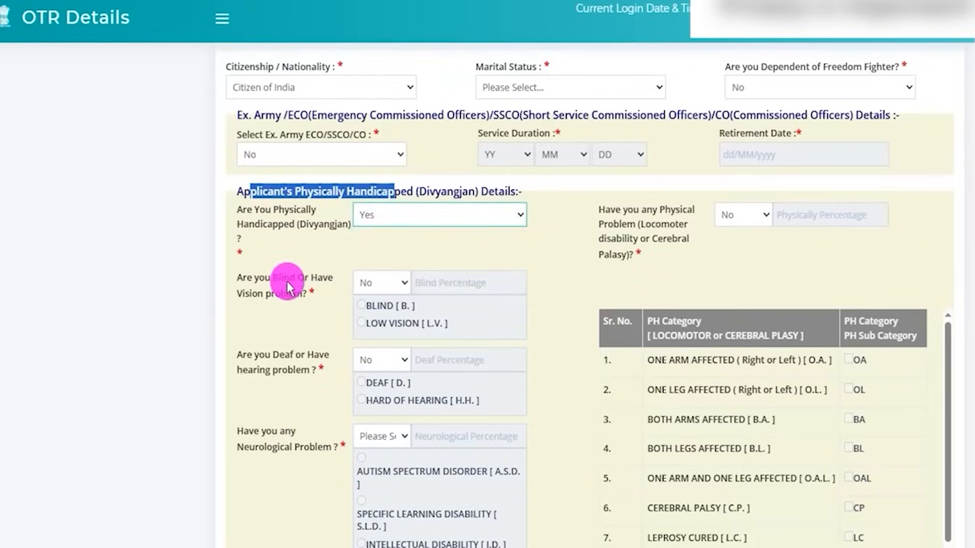
- Highlight the blindness or vision problem question, answer Yes to show its options, and set it back to No
scroll(286, 286, down, 2)
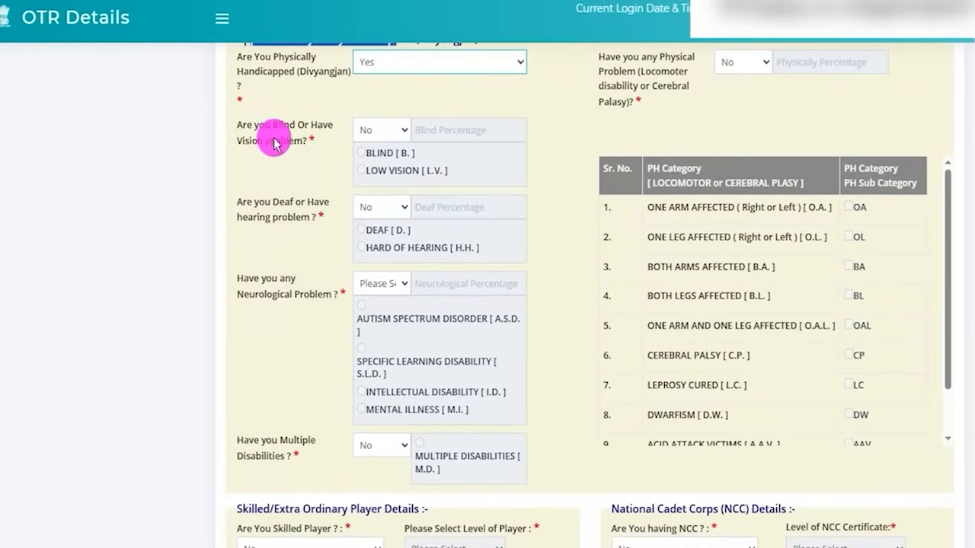
mouse_move(275, 123)
mouse_down()
mouse_move(298, 123)
mouse_move(257, 137)
mouse_move(271, 139)
mouse_up()
click(380, 136)
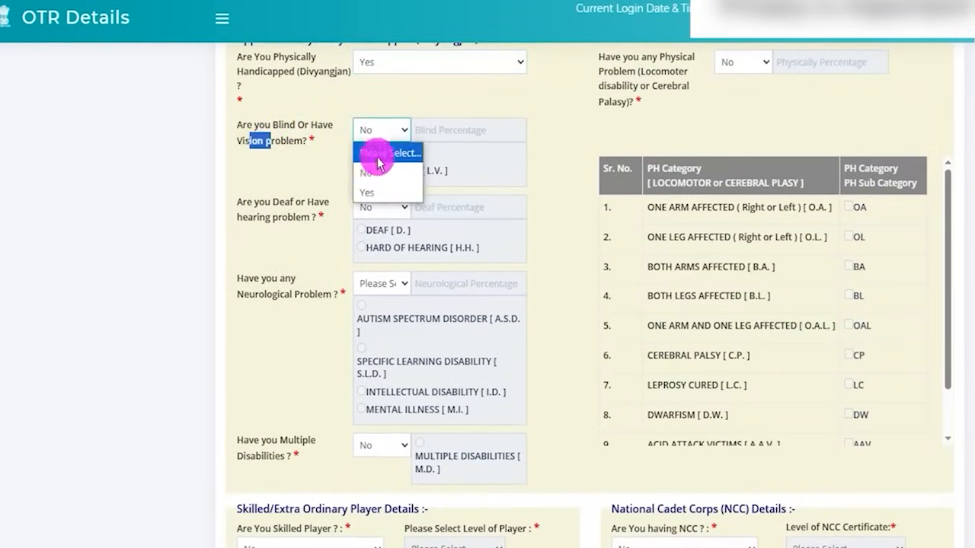
click(370, 191)
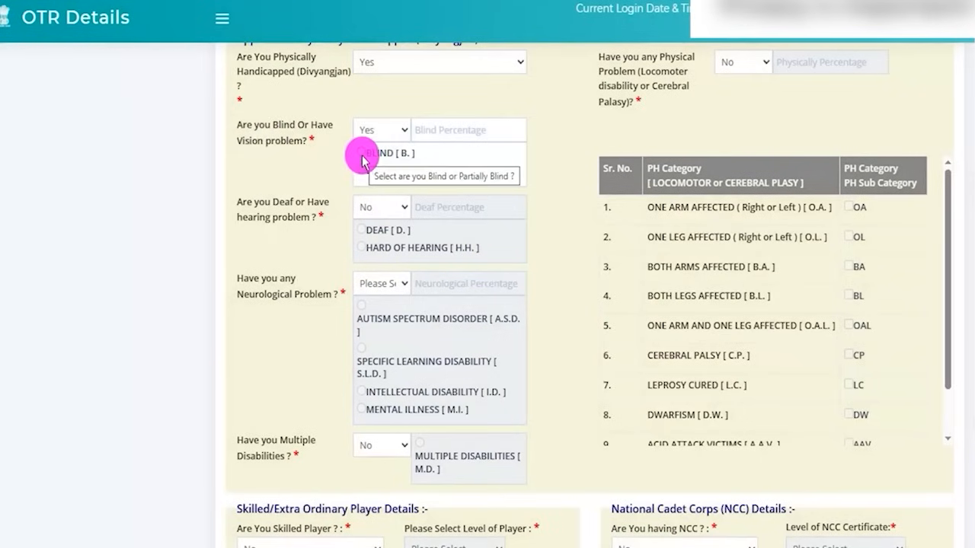
click(373, 136)
click(369, 172)
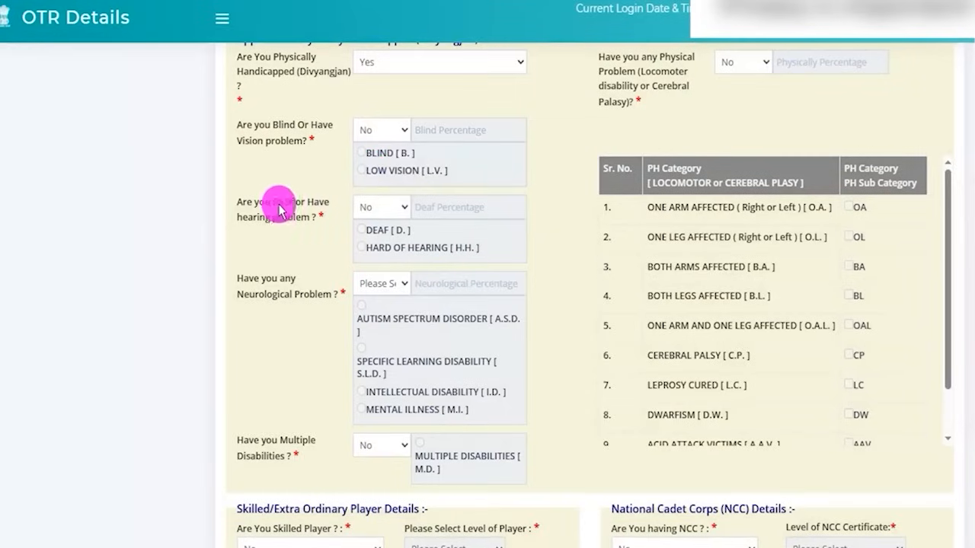
- Highlight the hearing and neurological problem questions, view the hearing answer options, and set the neurological problem answer to No
mouse_move(277, 205)
mouse_down()
mouse_move(295, 206)
mouse_move(272, 218)
mouse_up()
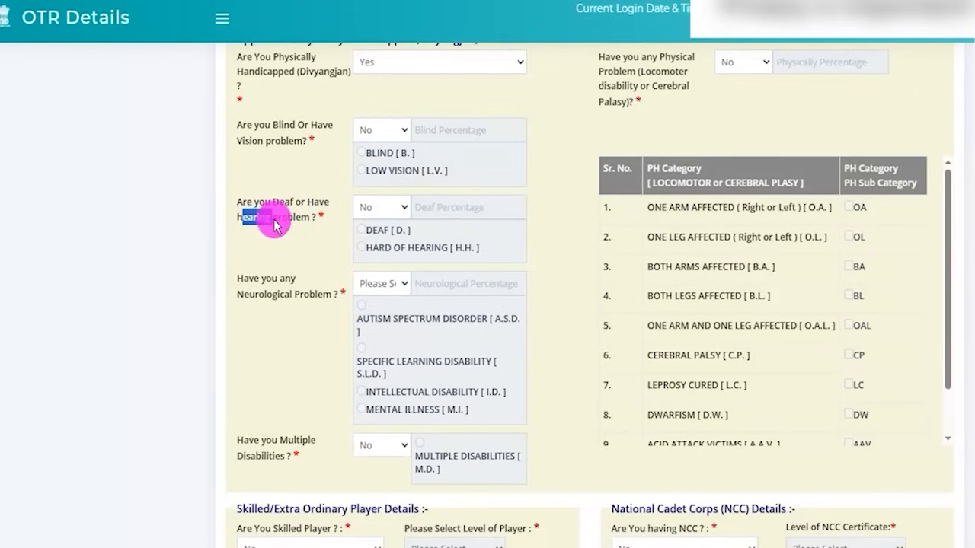
click(390, 209)
click(261, 281)
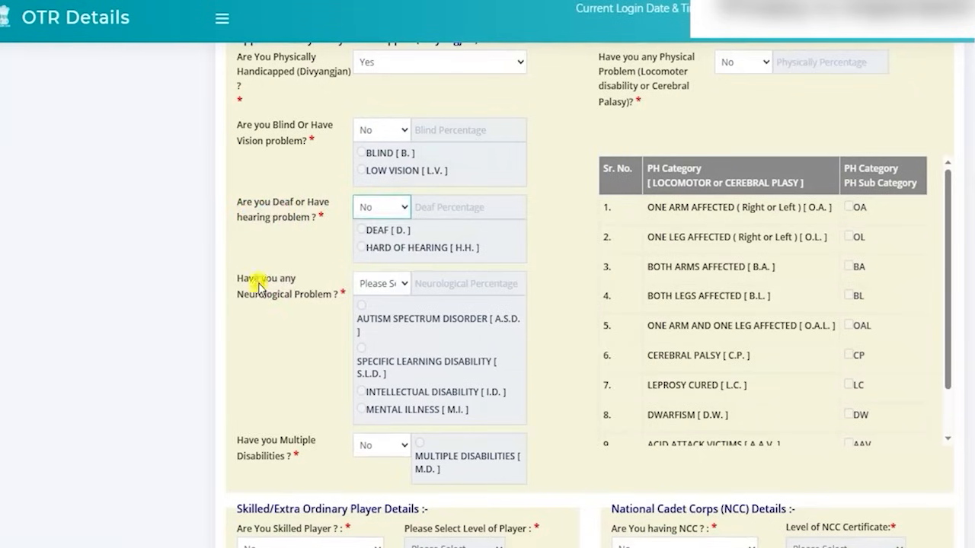
drag(250, 298, 300, 294)
click(377, 283)
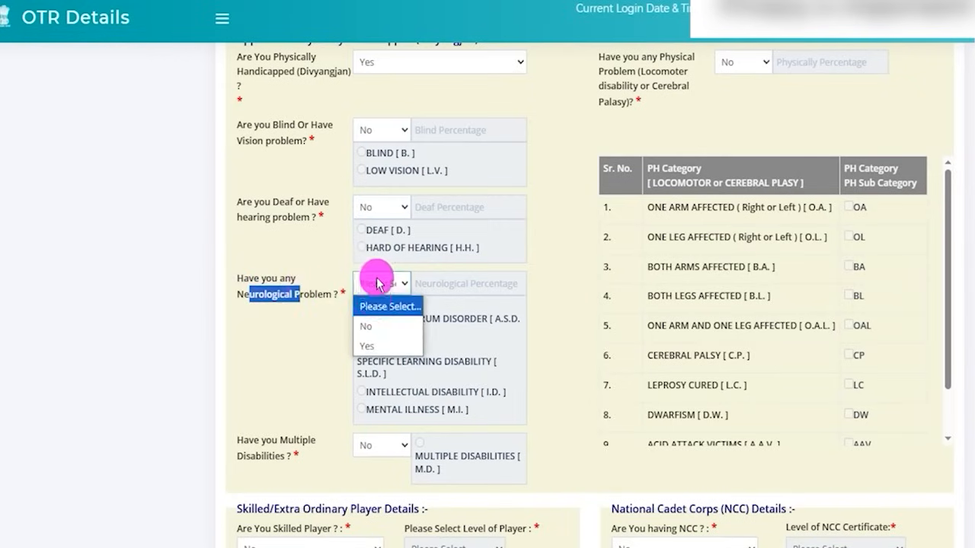
click(367, 325)
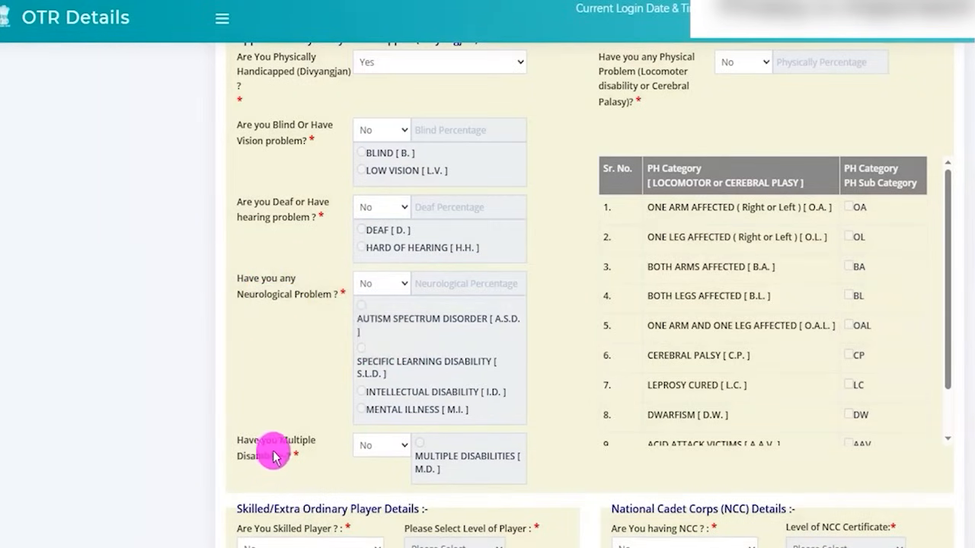
- Highlight the multiple disabilities question and view its answer options
drag(287, 445, 288, 455)
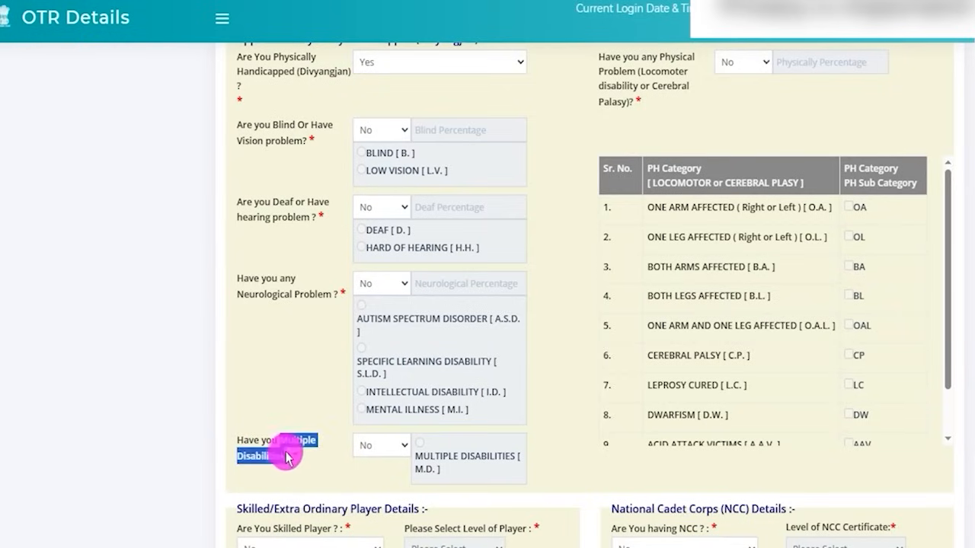
click(384, 446)
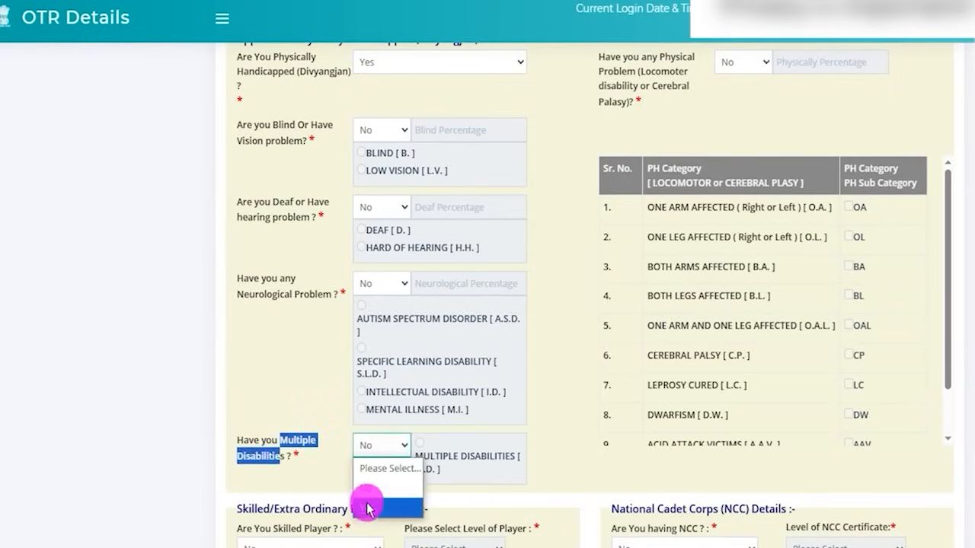
click(366, 507)
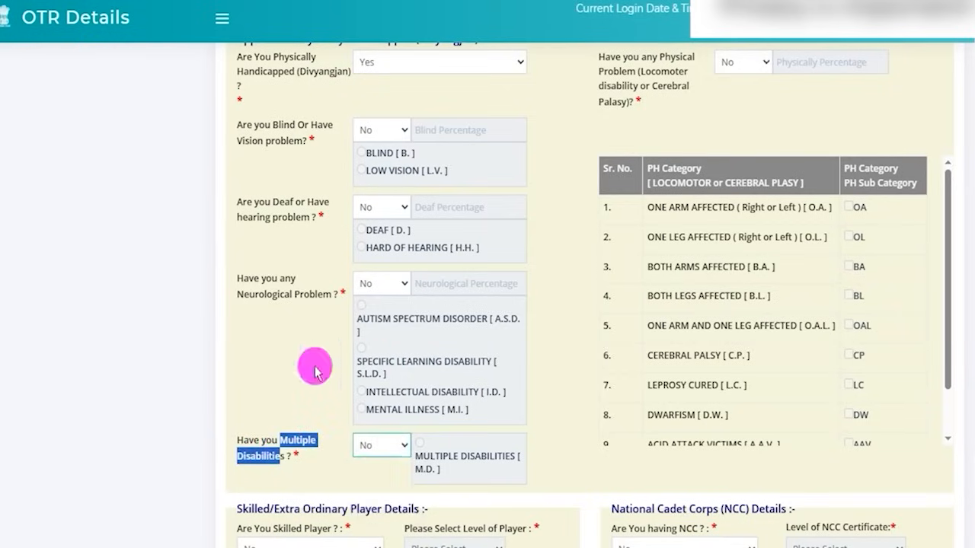
- Highlight the locomotor disability or cerebral palsy question and answer Yes
scroll(316, 371, up, 3)
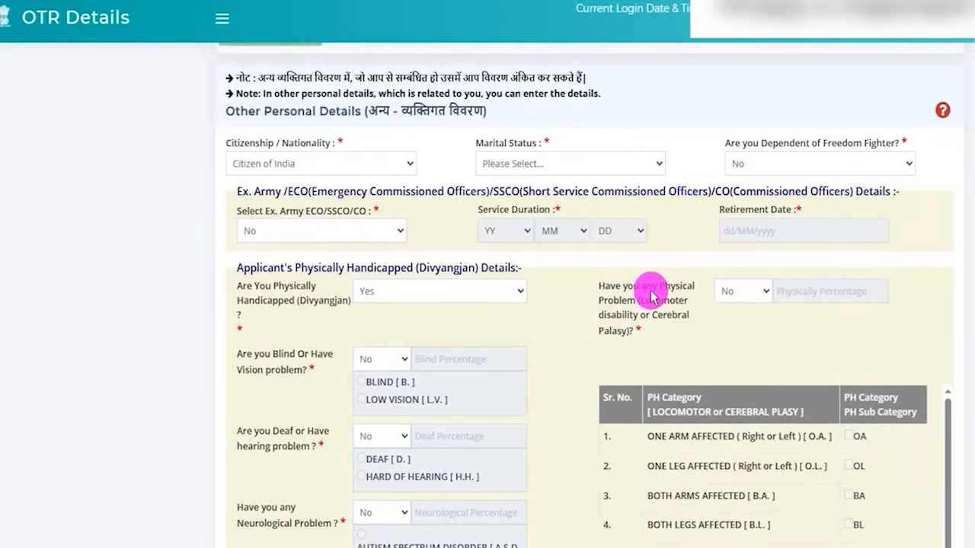
drag(664, 291, 621, 332)
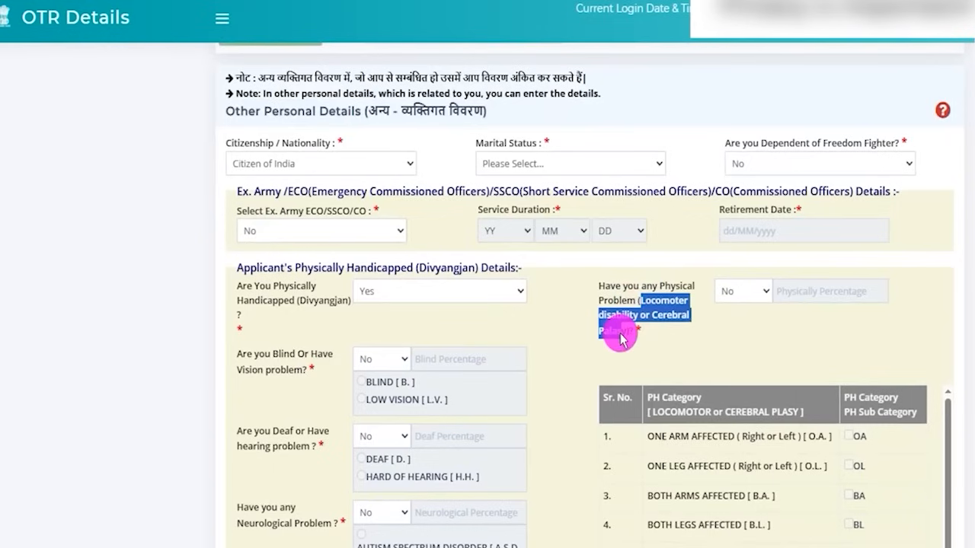
click(735, 291)
click(738, 354)
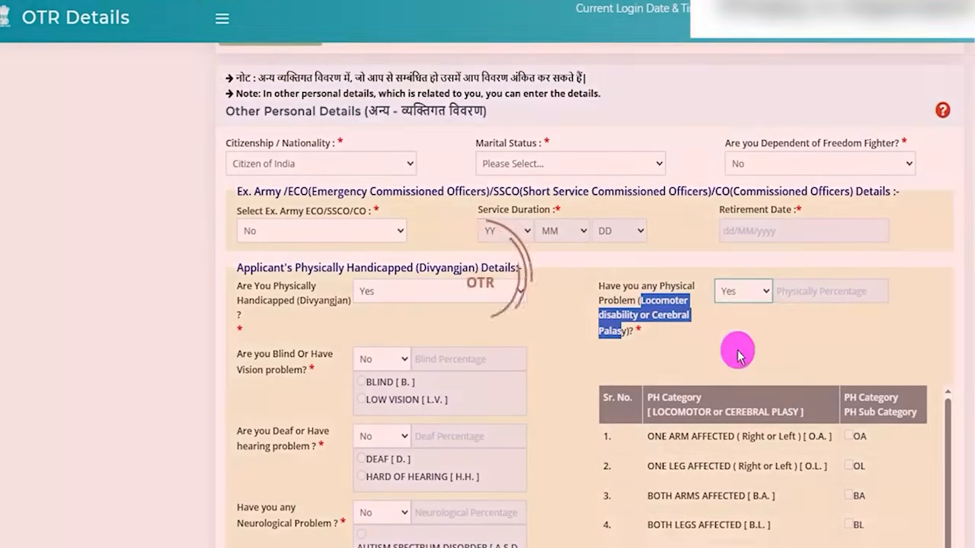
scroll(737, 349, down, 3)
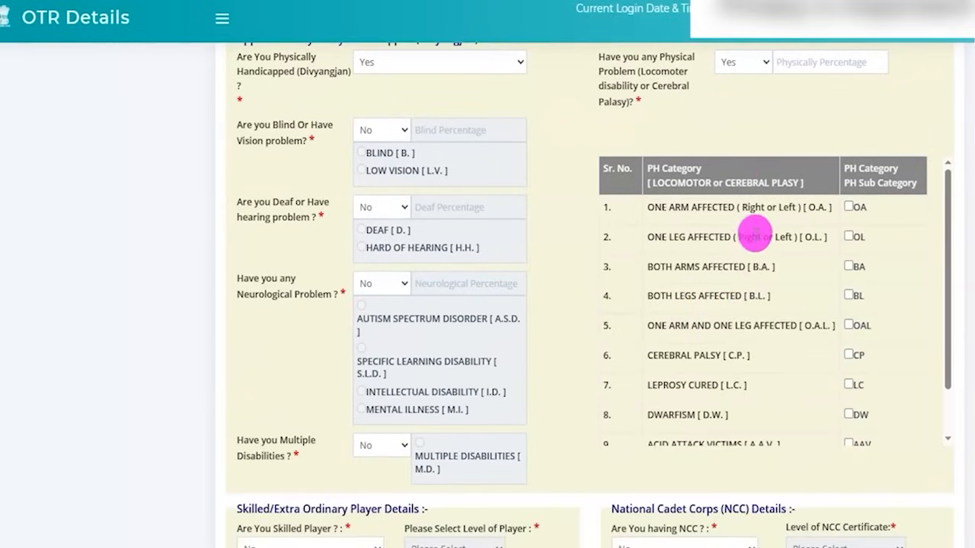
- Highlight the PH Category and PH Sub Category column headings and try the OL, BA and OA checkboxes
drag(667, 165, 800, 181)
click(878, 169)
drag(864, 183, 903, 184)
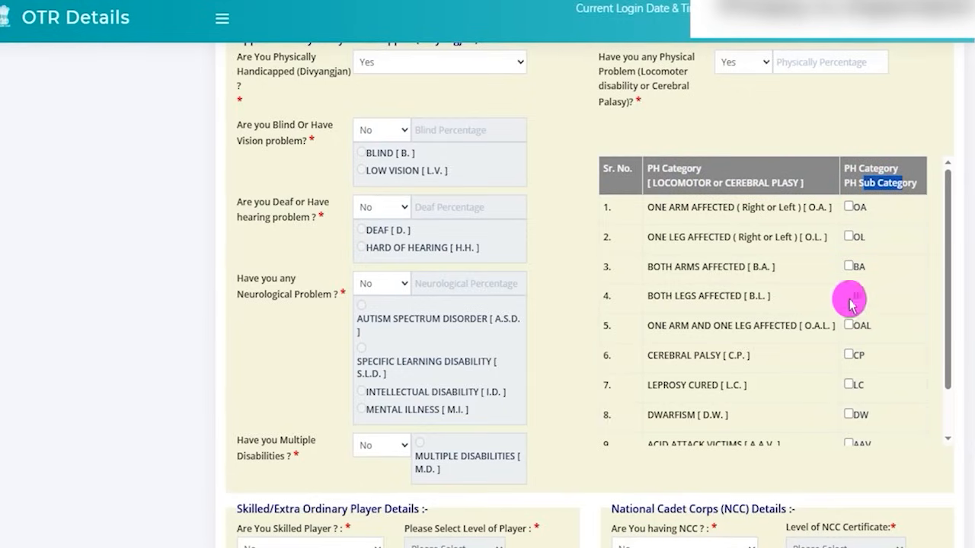
click(847, 236)
click(847, 266)
click(848, 236)
click(848, 206)
click(844, 268)
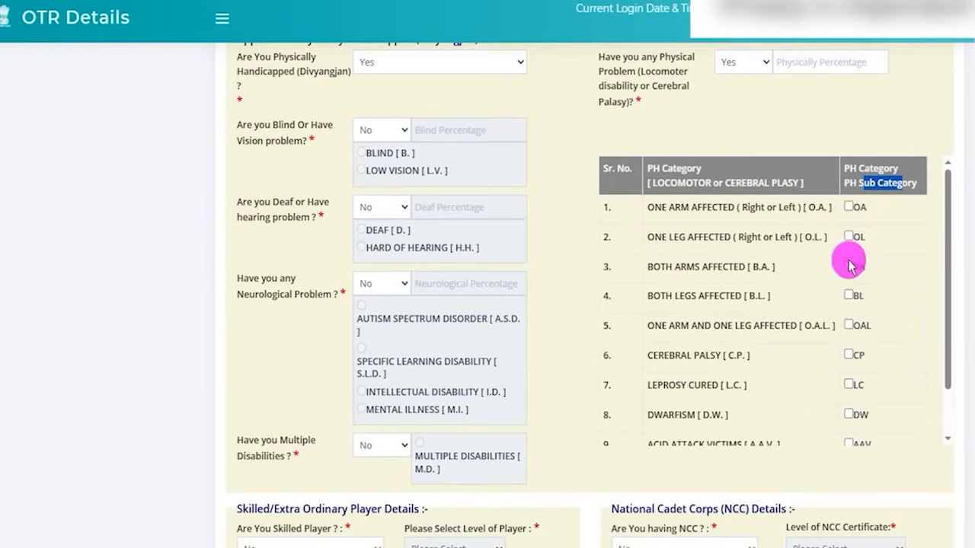
- Set the locomotor disability or cerebral palsy answer to No and review the rest of the form down to Debarment Details
click(740, 65)
click(737, 102)
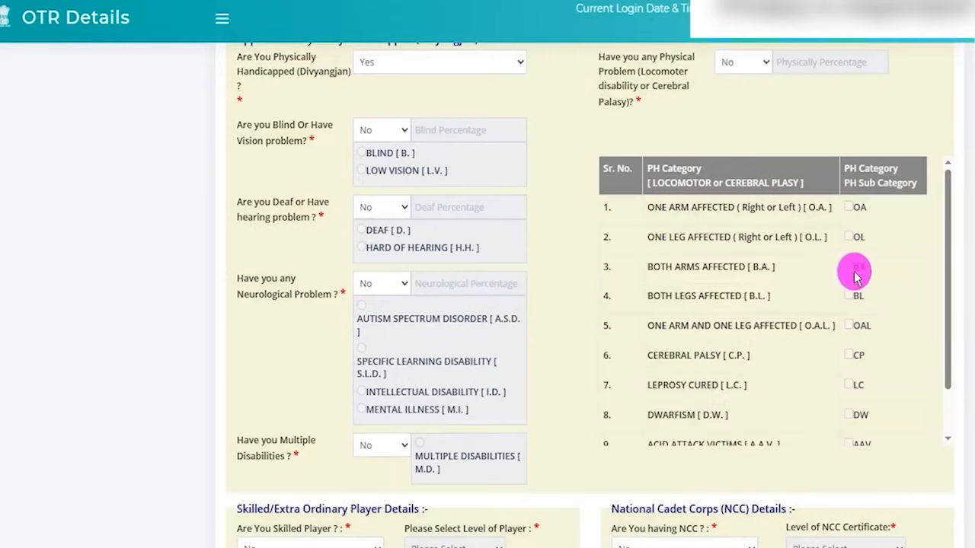
scroll(686, 305, down, 2)
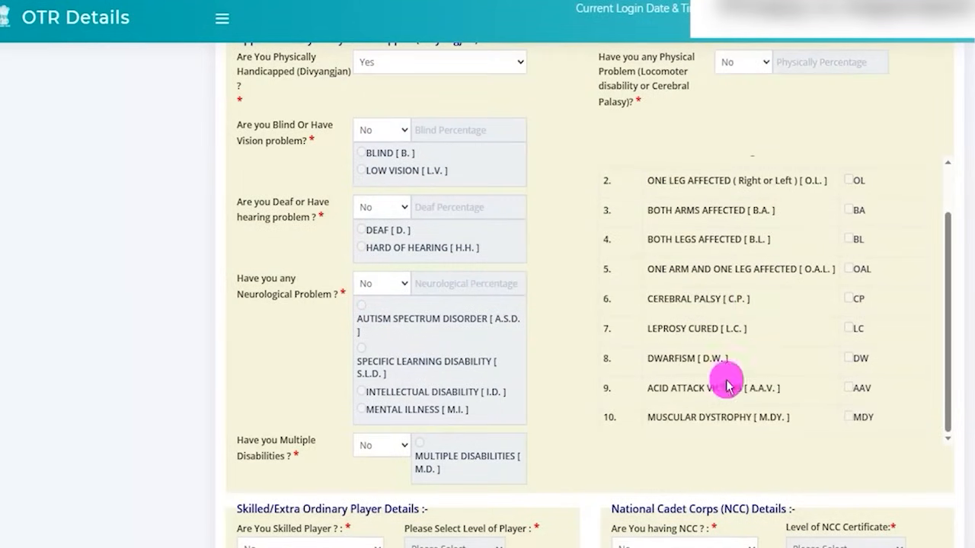
scroll(598, 373, down, 3)
scroll(566, 320, down, 2)
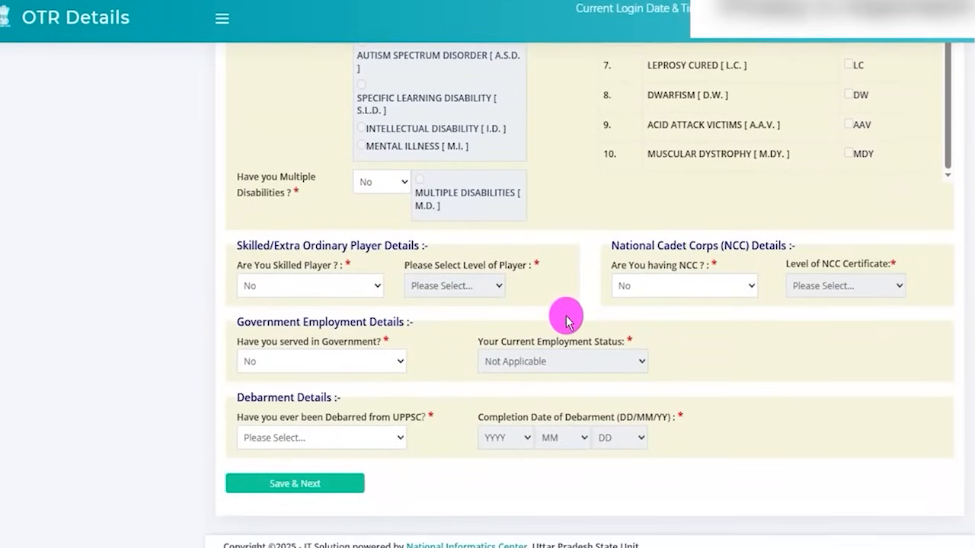
- Answer Yes to the skilled player question and set the level of player to National Level
drag(266, 266, 310, 267)
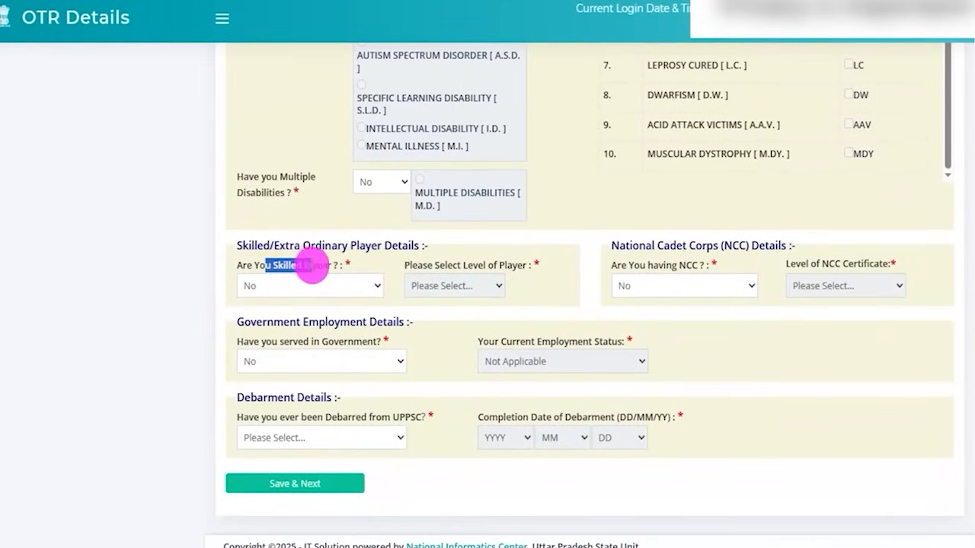
click(317, 286)
click(309, 344)
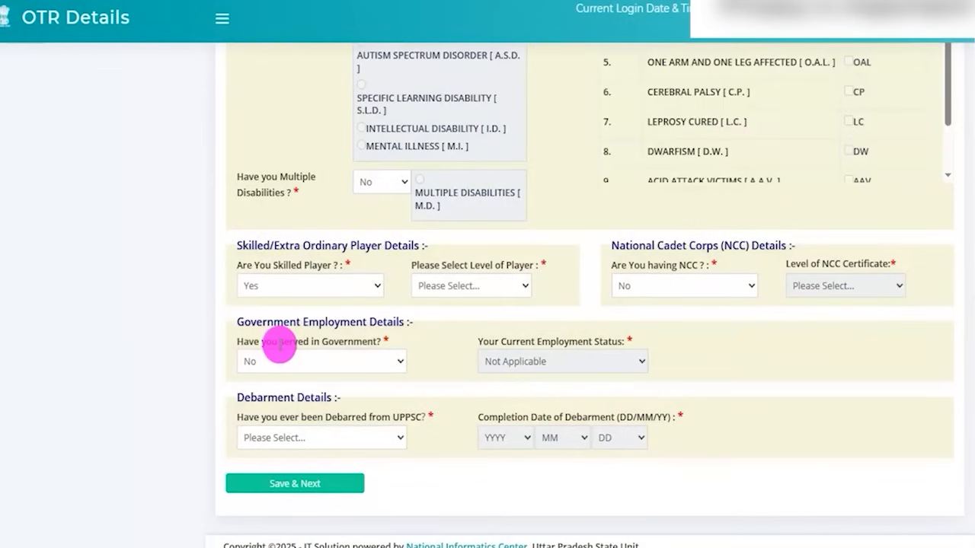
click(492, 287)
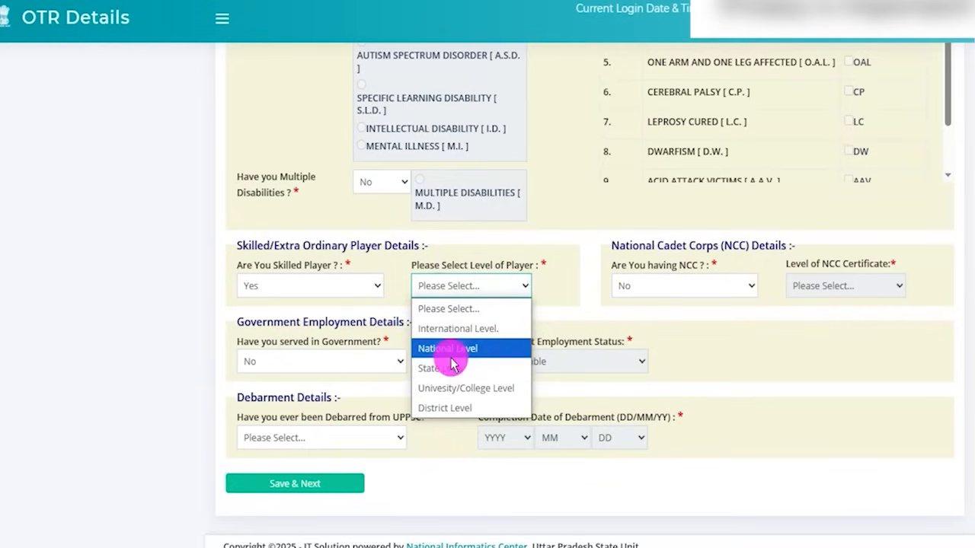
click(457, 356)
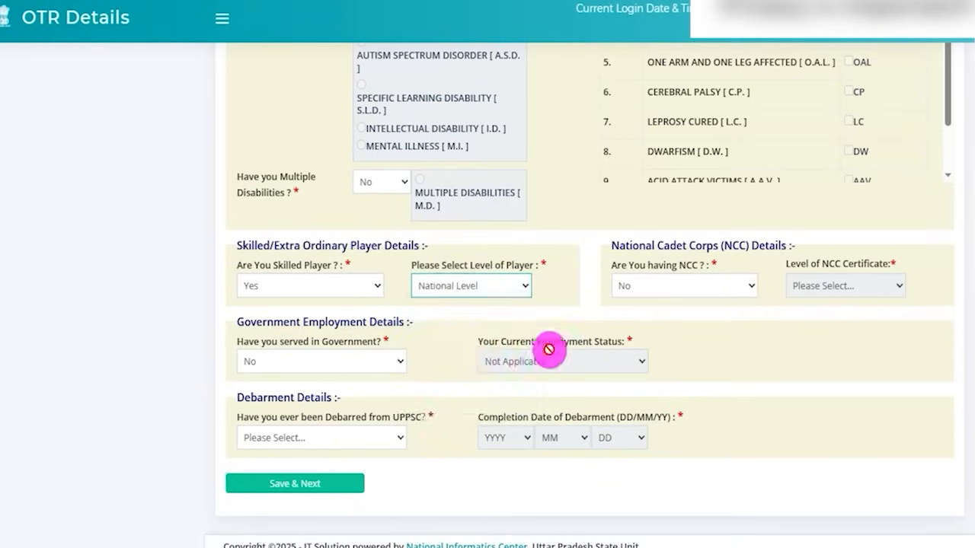
- Try Yes for the NCC question, view the NCC certificate levels, and return the answer to No
click(675, 288)
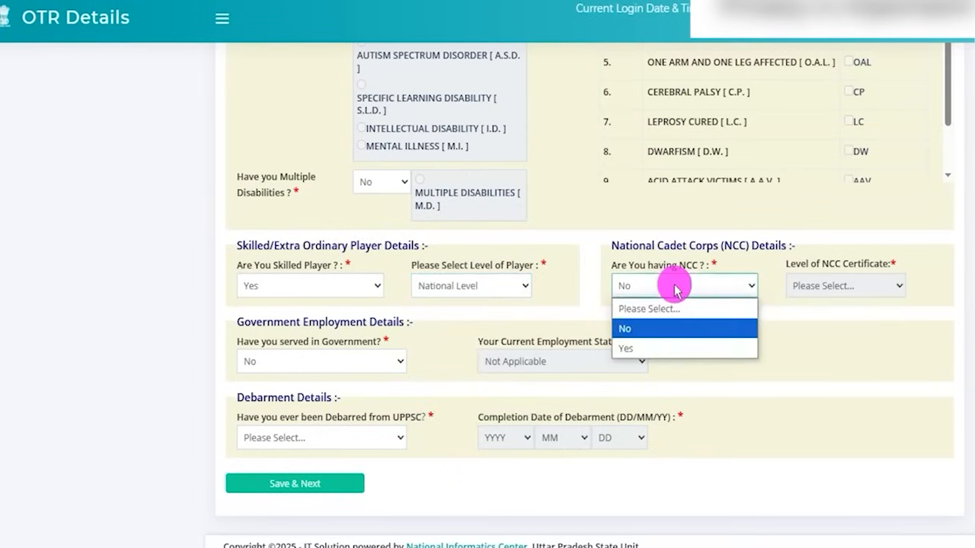
click(653, 348)
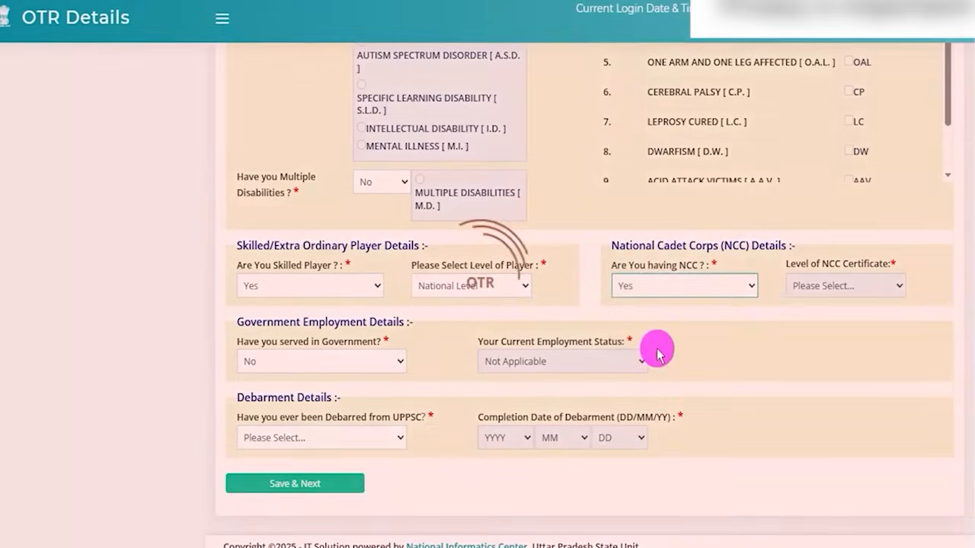
click(833, 288)
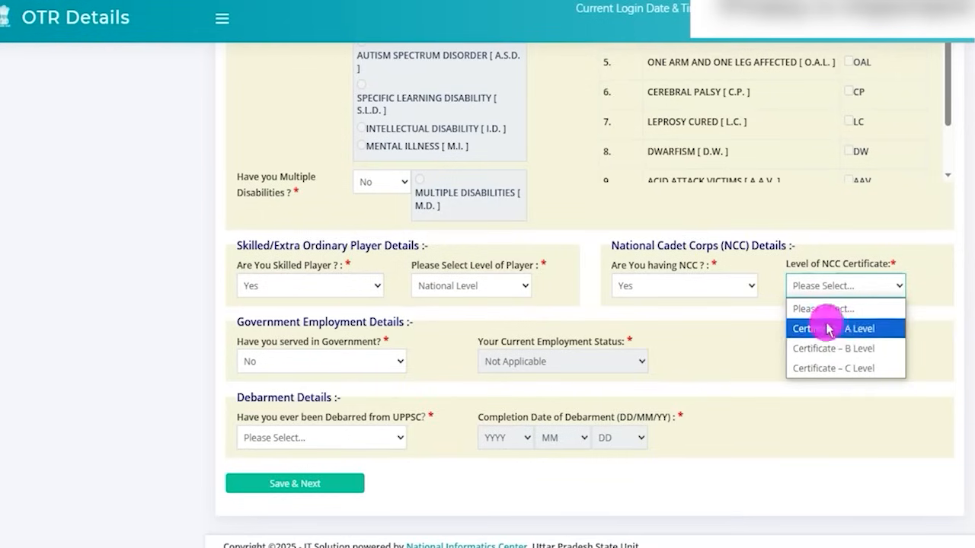
click(702, 286)
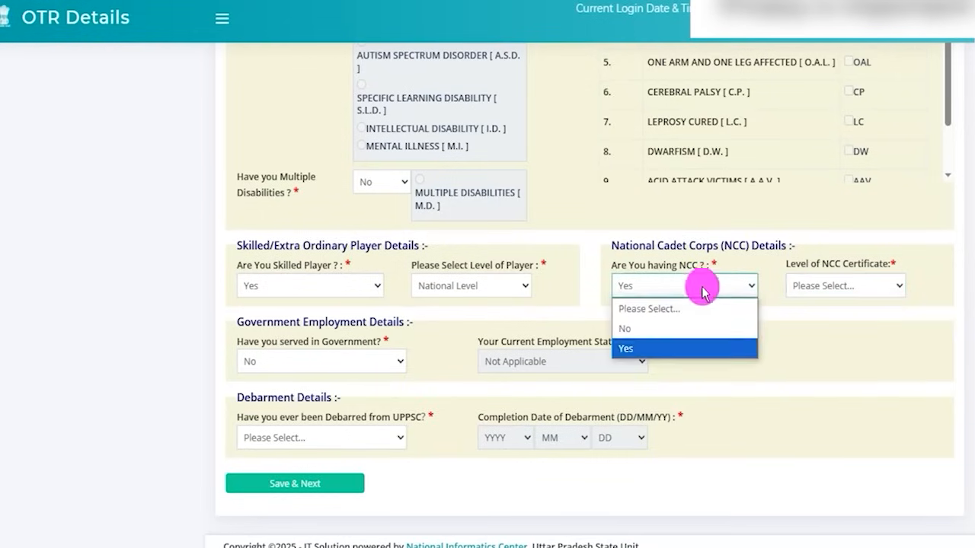
click(674, 327)
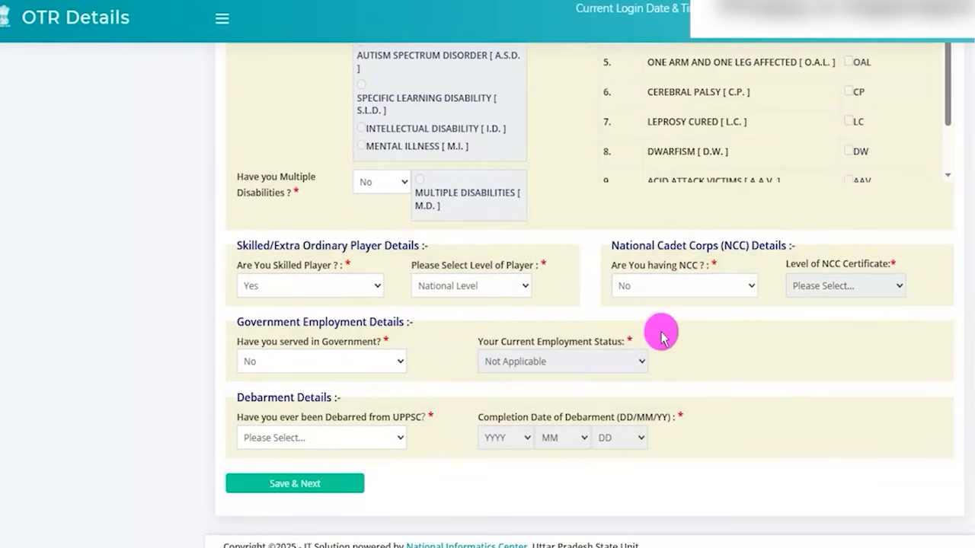
- Try Currently Working with the Uttar Pradesh state government employee status, and return the government service answer to No
click(323, 336)
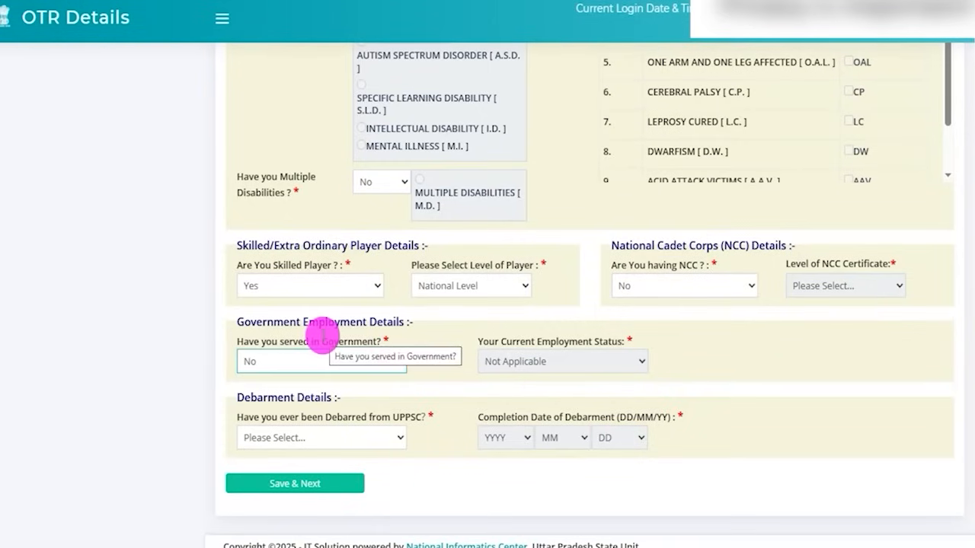
drag(274, 322, 364, 323)
click(340, 369)
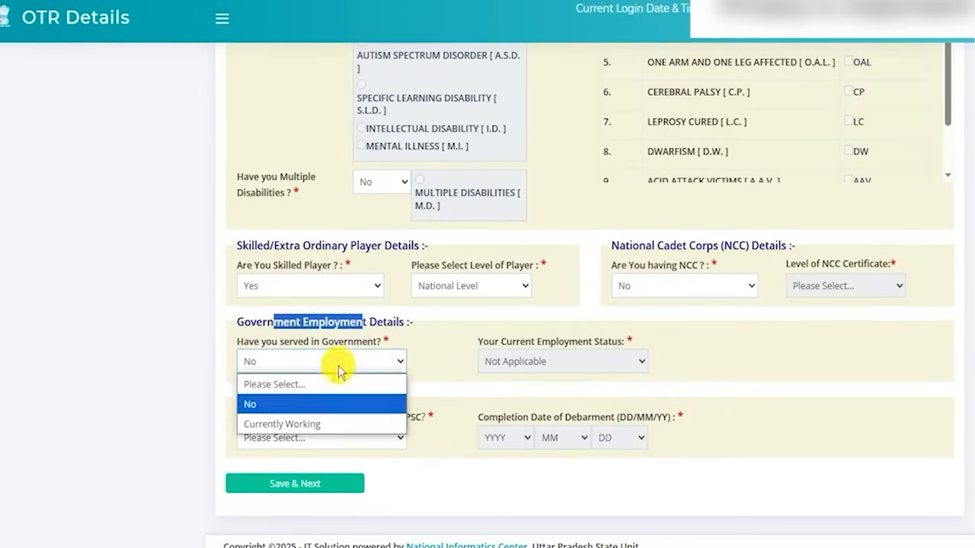
click(316, 423)
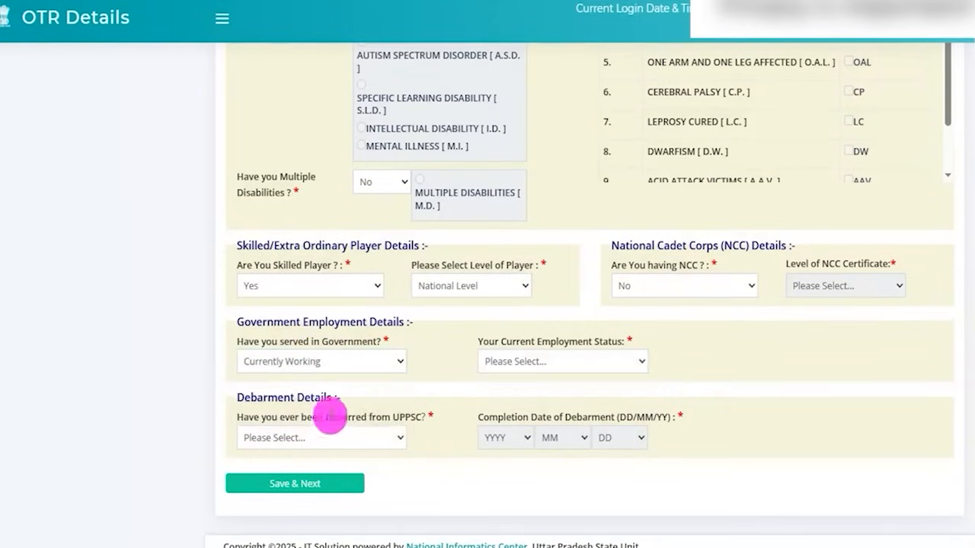
click(521, 363)
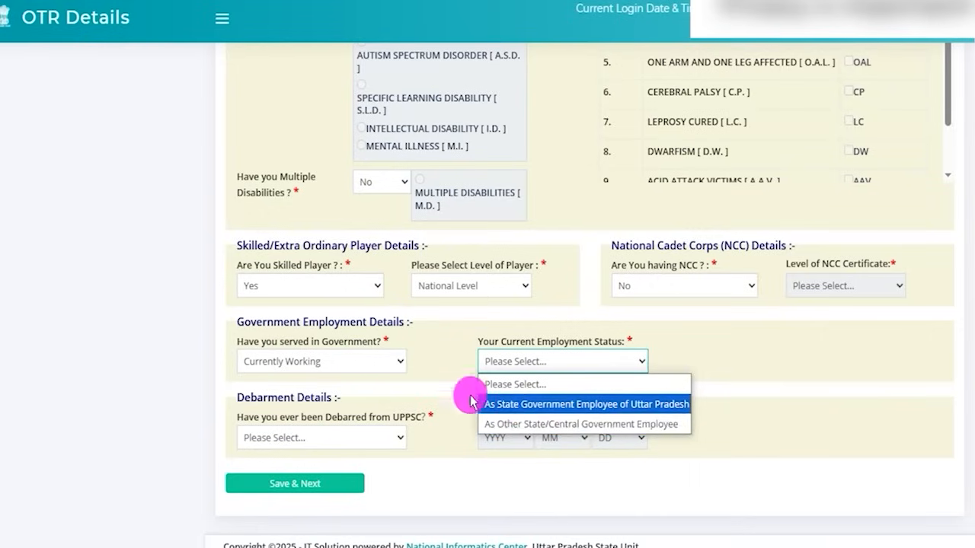
click(536, 413)
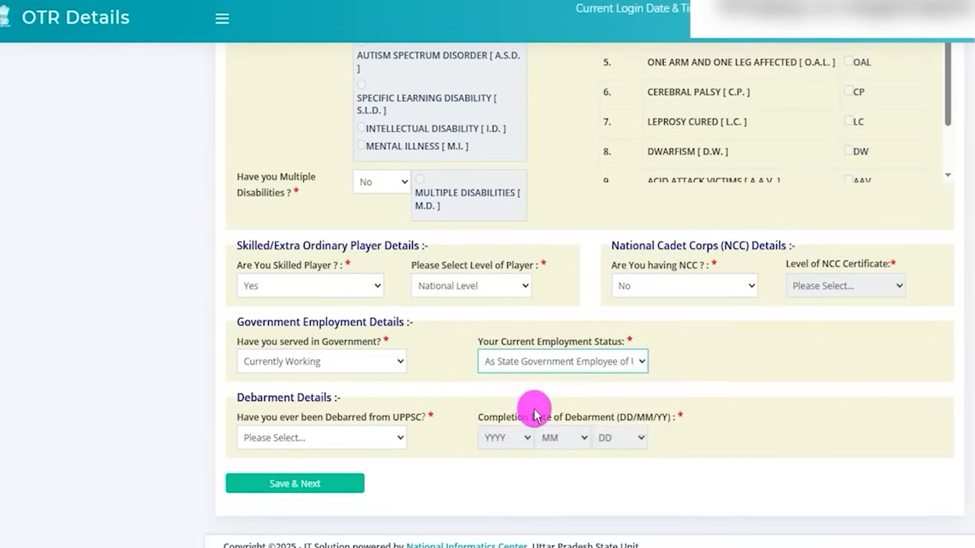
click(322, 365)
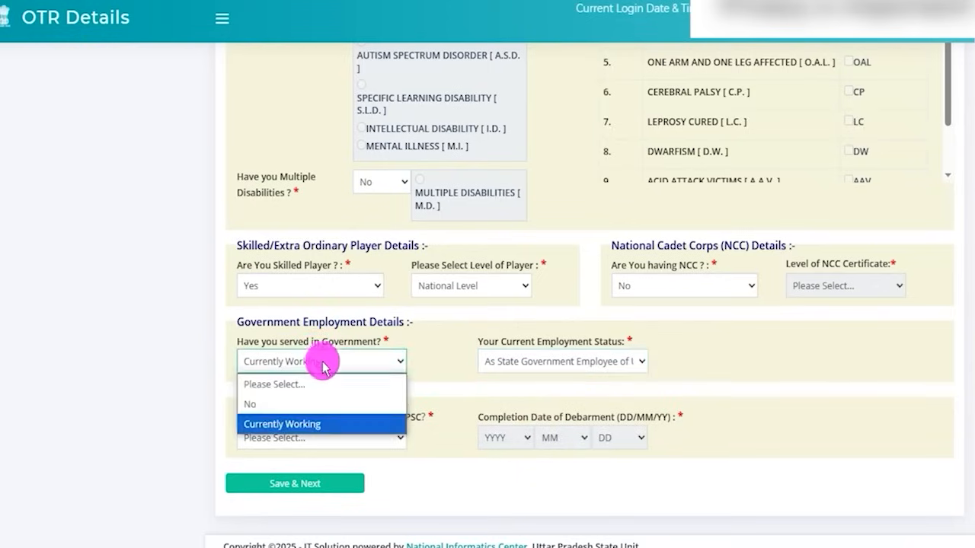
click(271, 402)
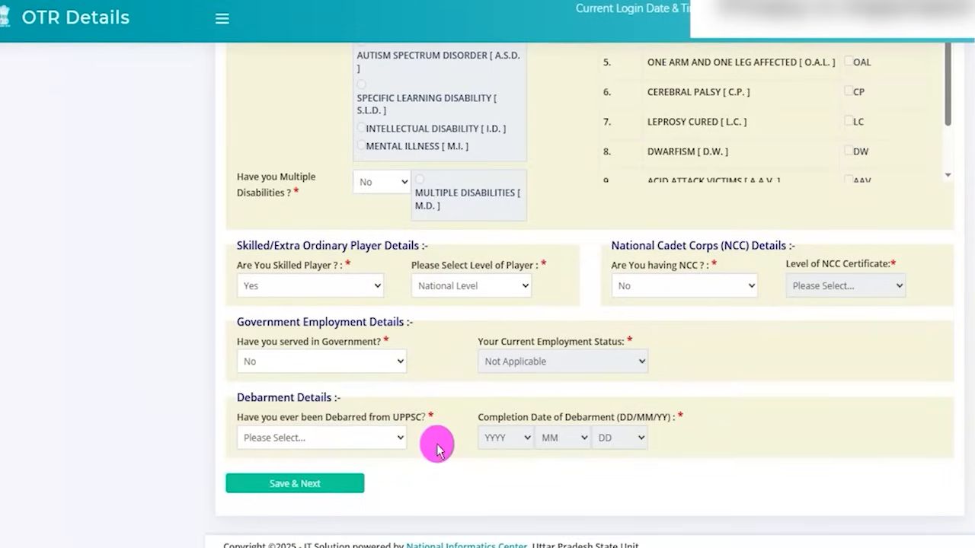
- Highlight the UPPSC debarment question, try answering Yes, and view the completion date's year, month and day lists
drag(306, 416, 368, 416)
click(350, 439)
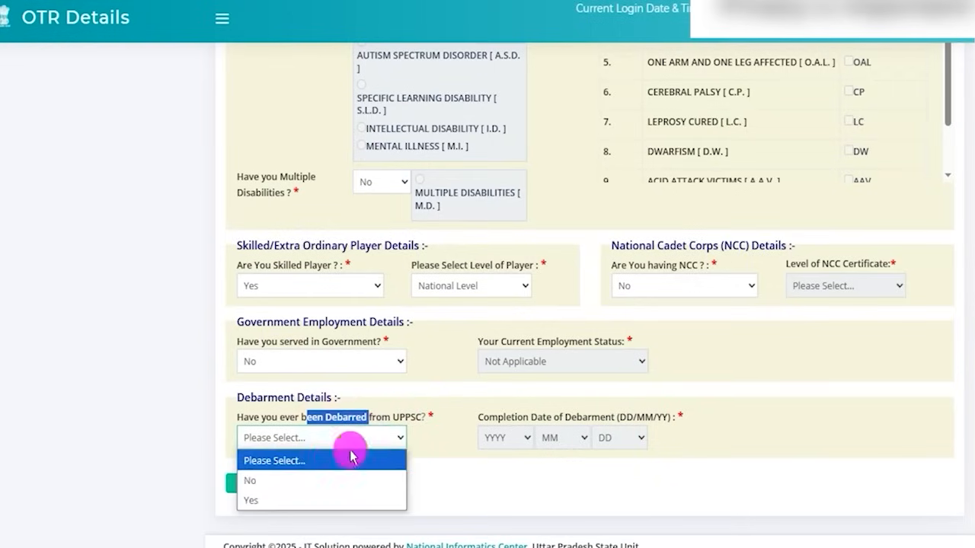
click(288, 501)
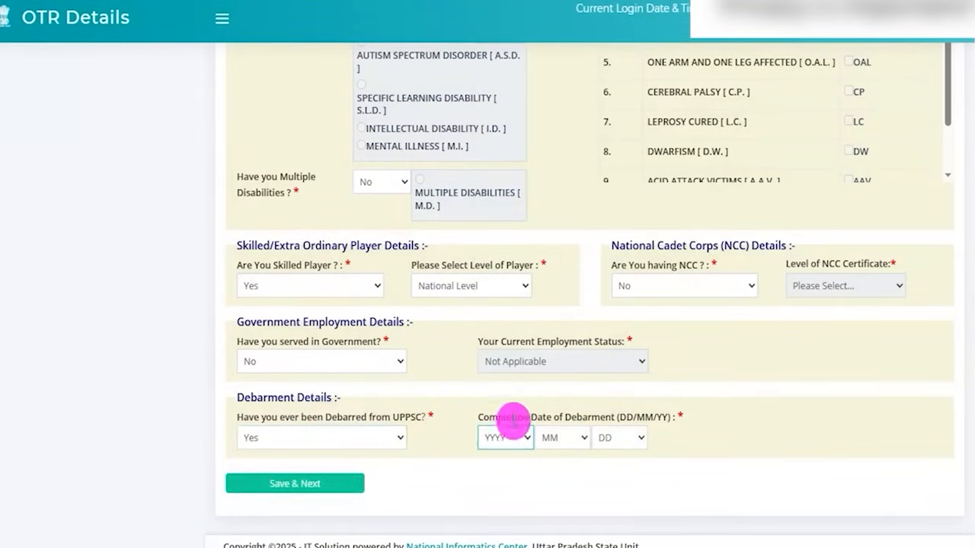
drag(506, 417, 613, 417)
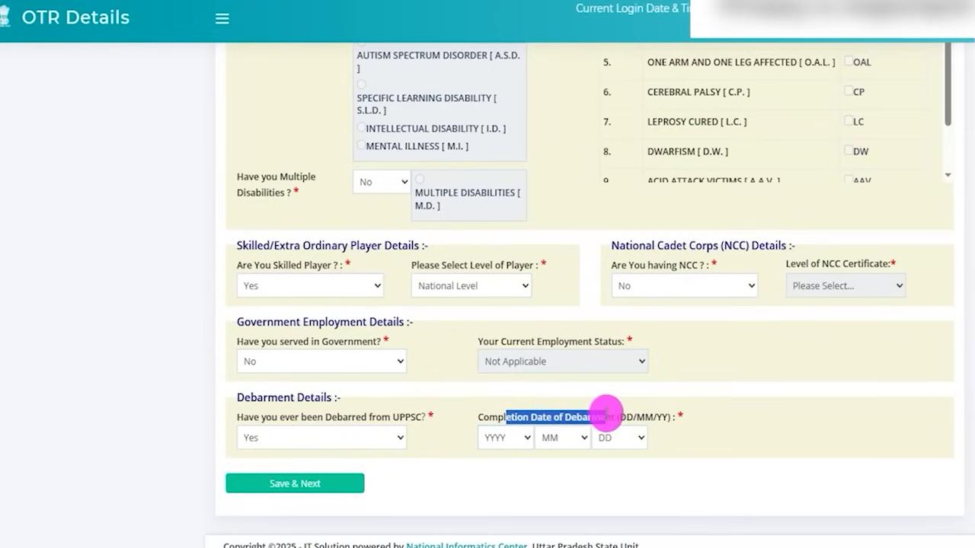
click(509, 439)
click(561, 440)
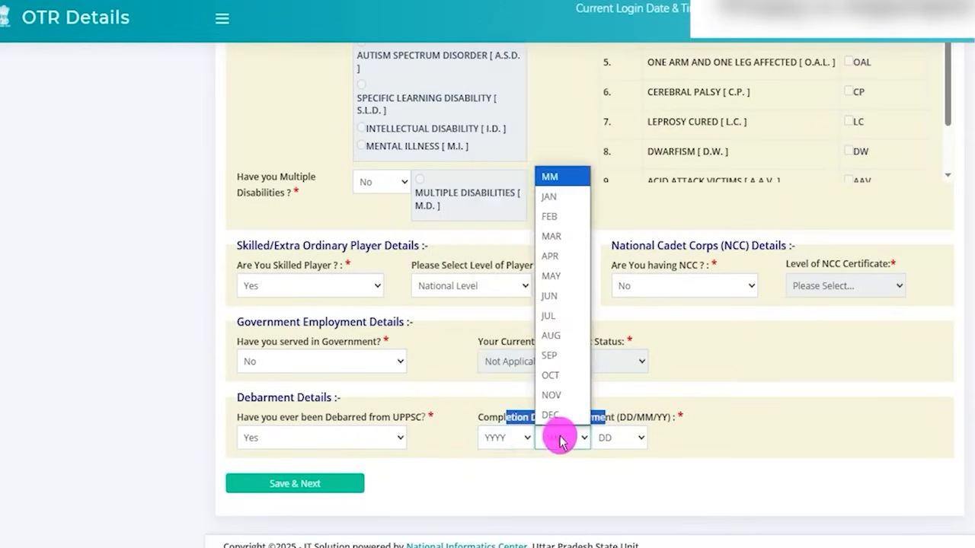
click(616, 438)
click(693, 441)
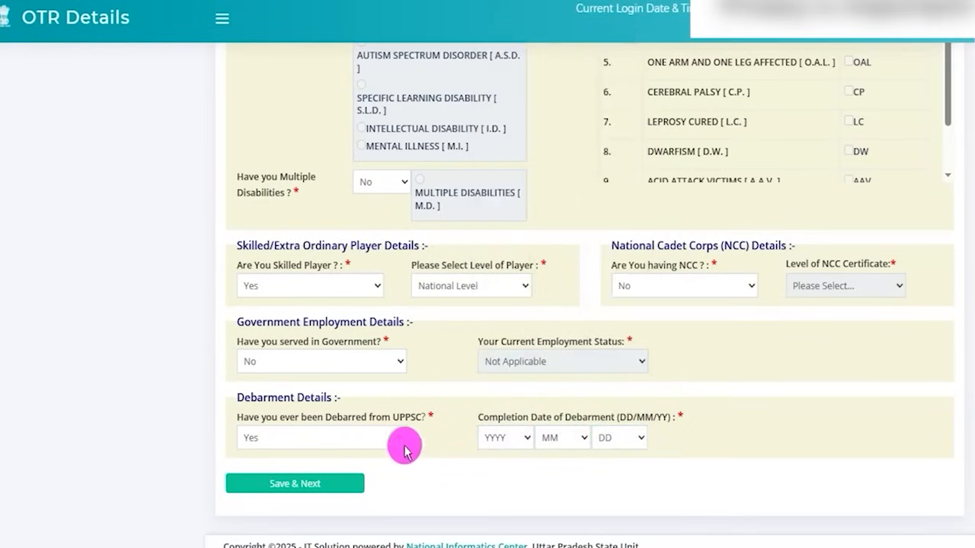
- Set the UPPSC debarment answer to No
click(374, 439)
click(265, 480)
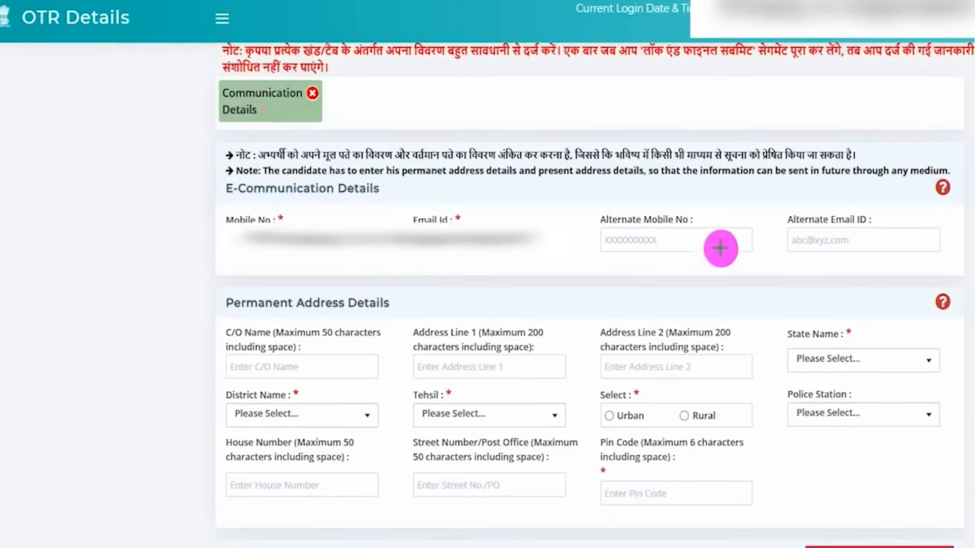
- Mark the Alternate Mobile No and Alternate Email ID fields with red ticks and clear the marks
drag(723, 242, 743, 229)
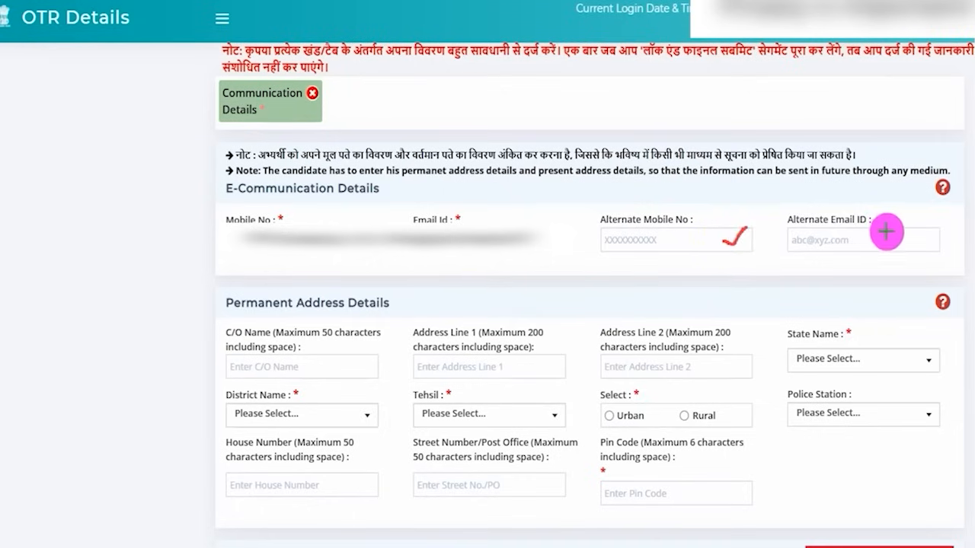
drag(891, 234, 912, 219)
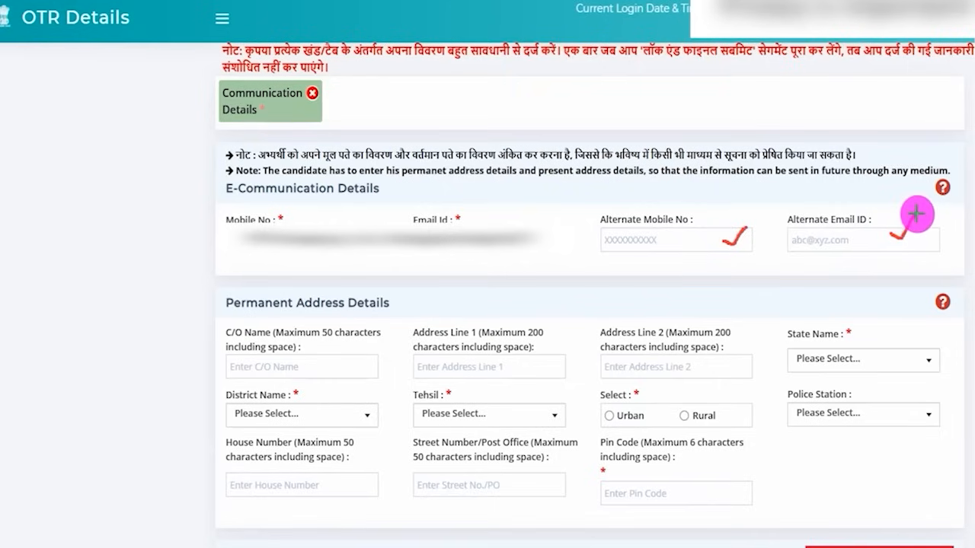
key(Escape)
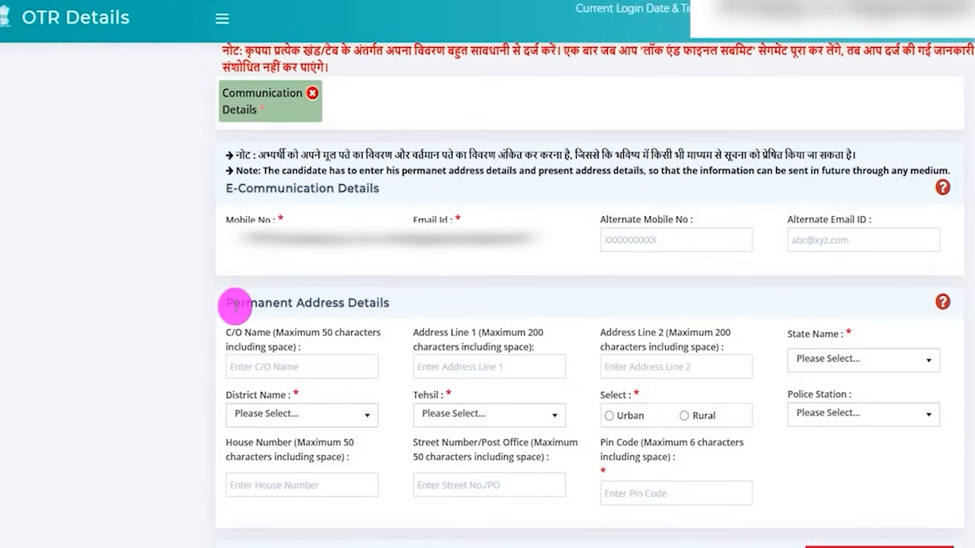
- Highlight the Permanent Address Details heading and the C/O Name label, and go through the address line fields
drag(237, 303, 370, 299)
drag(227, 333, 323, 333)
drag(460, 347, 503, 358)
click(502, 362)
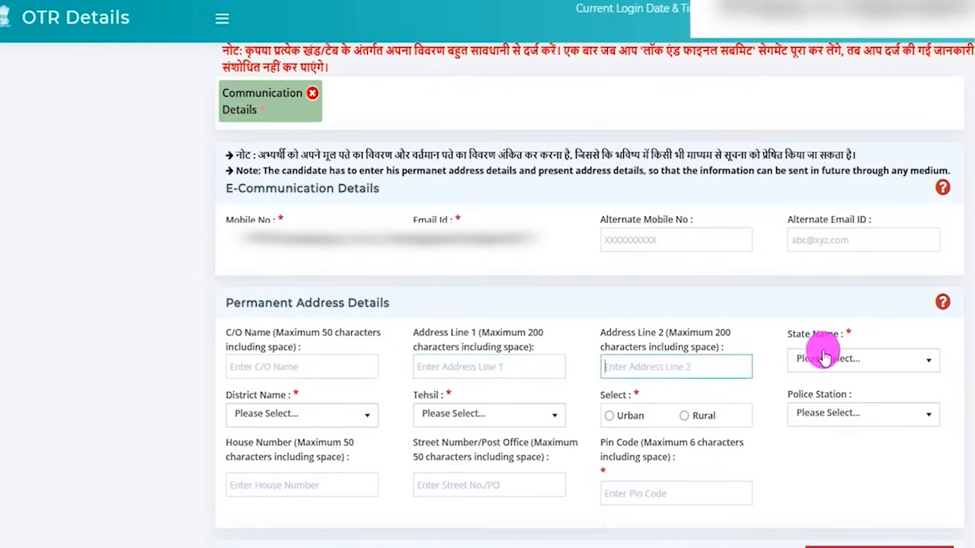
- View the State Name, District Name and Tehsil options of the permanent address
click(869, 361)
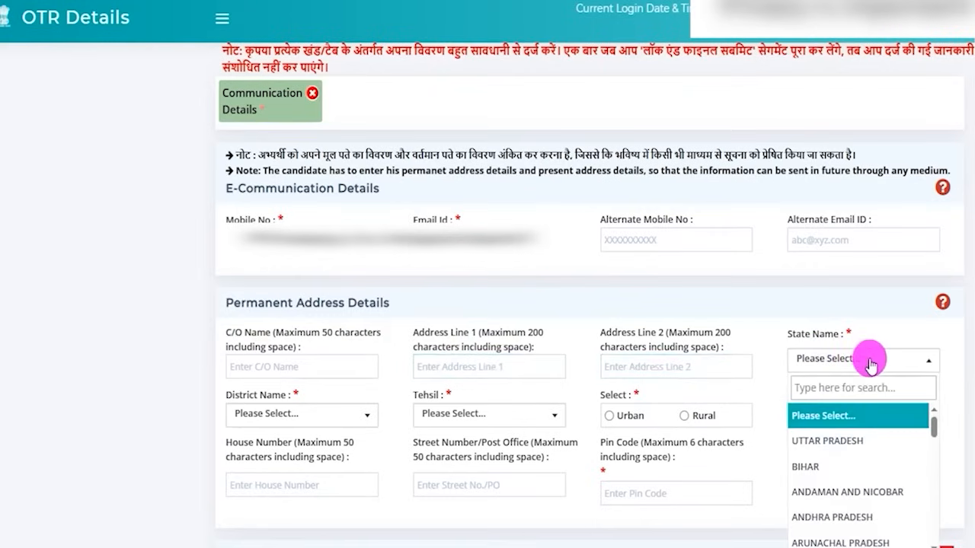
click(308, 412)
click(538, 419)
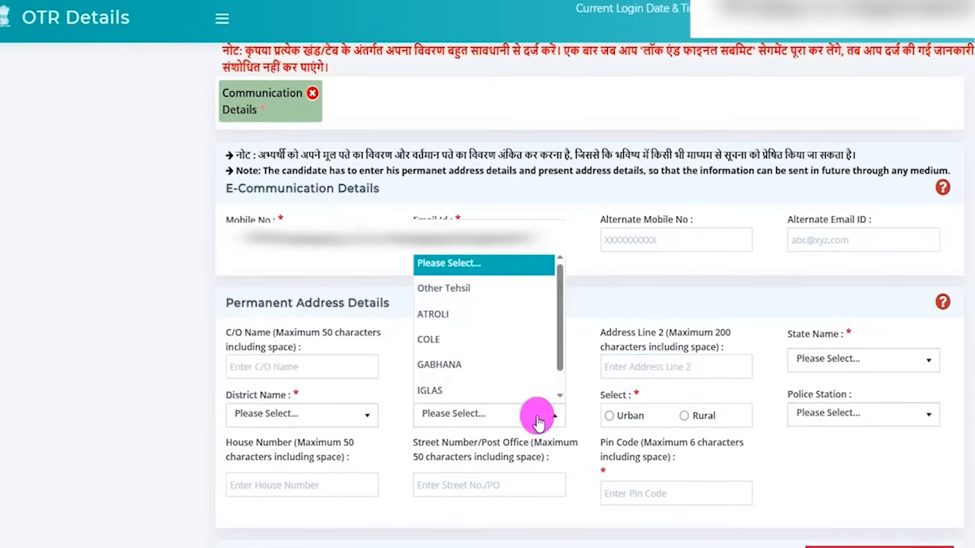
click(610, 395)
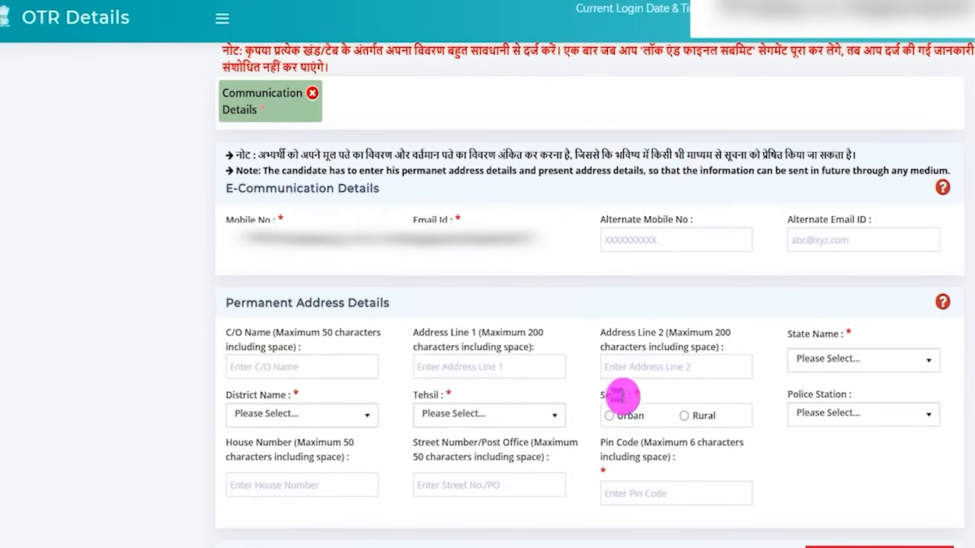
- Choose Urban for the permanent address and go through the Nagar Panchayat/Palika, Ward Name and Mohalla Name fields
drag(617, 395, 610, 419)
click(611, 418)
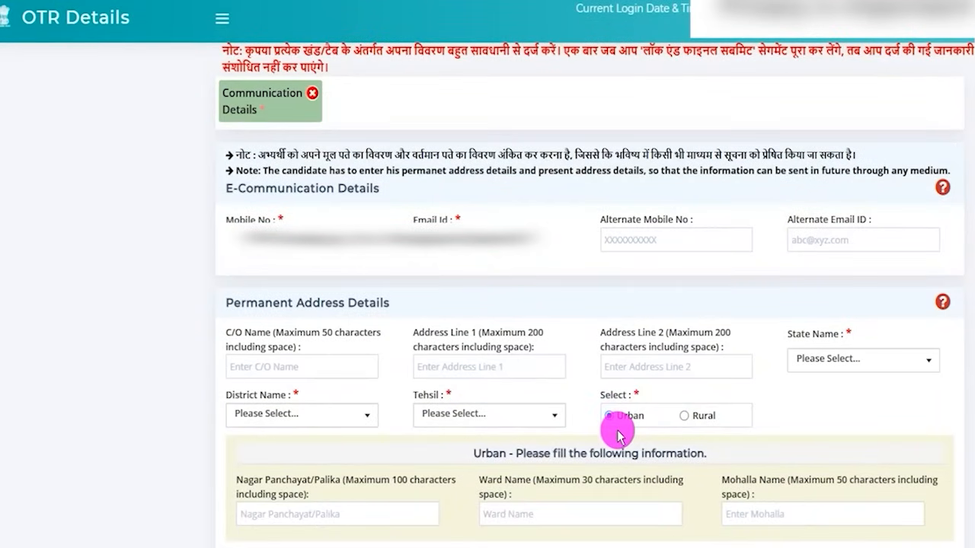
drag(242, 480, 326, 479)
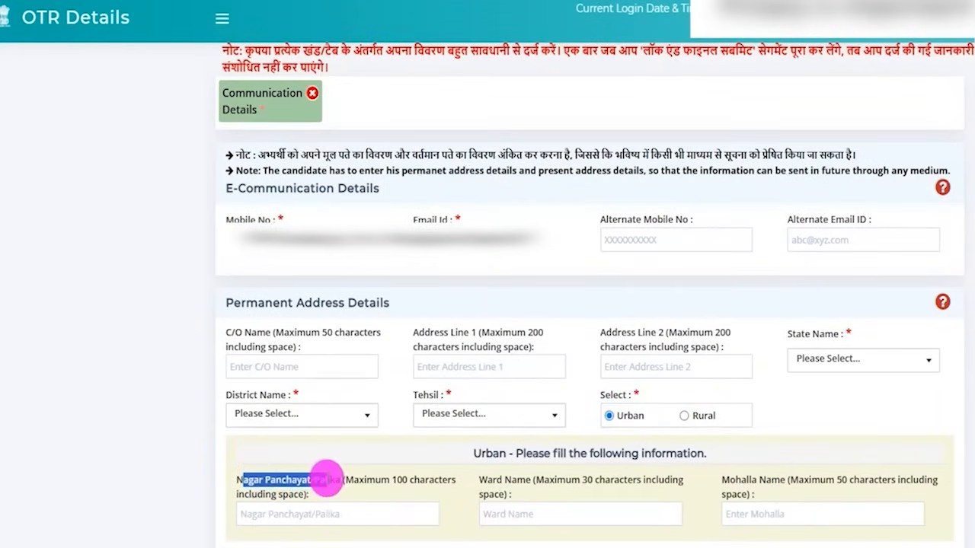
click(318, 513)
drag(480, 480, 532, 482)
click(548, 515)
drag(724, 480, 751, 482)
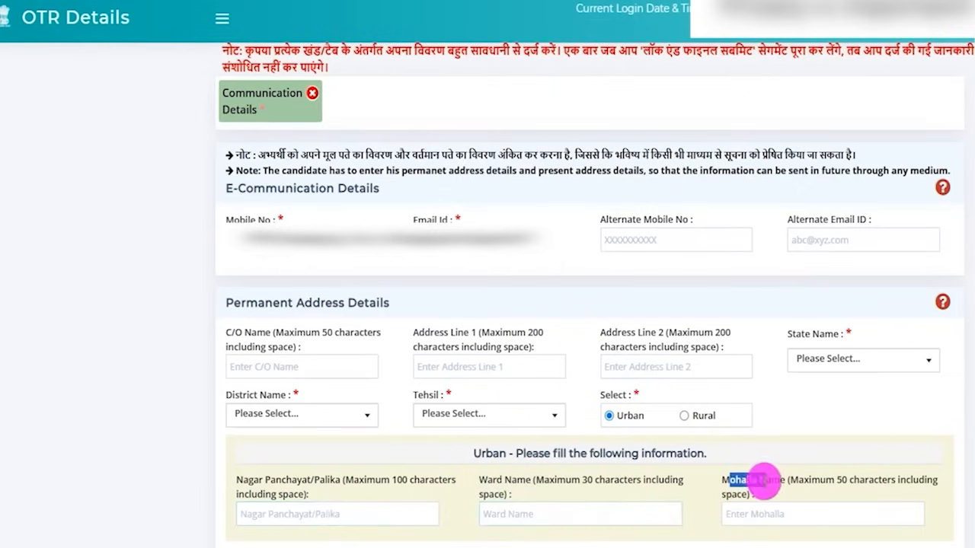
click(762, 513)
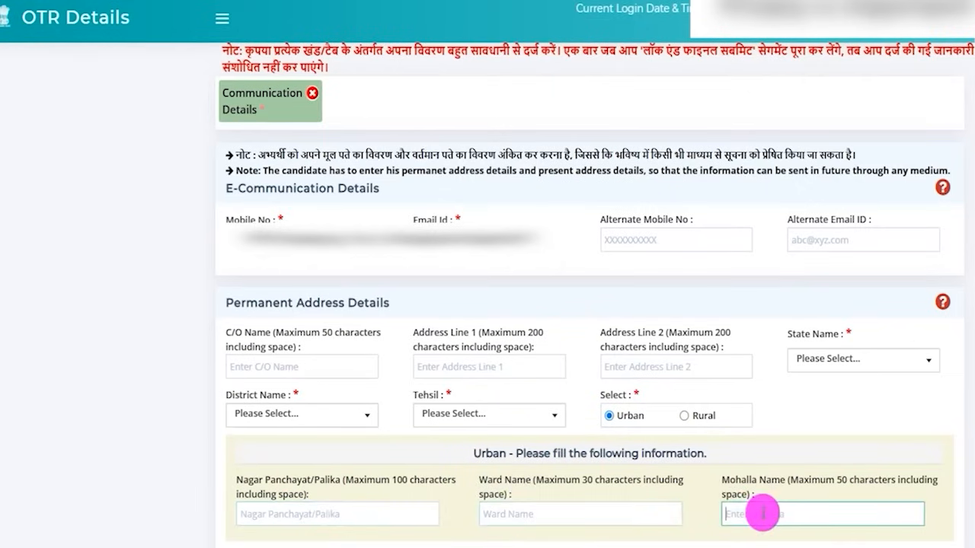
- Choose Rural for the permanent address and go through the Block Name, Nyay/Gram Panchayat and Village Name fields
click(684, 415)
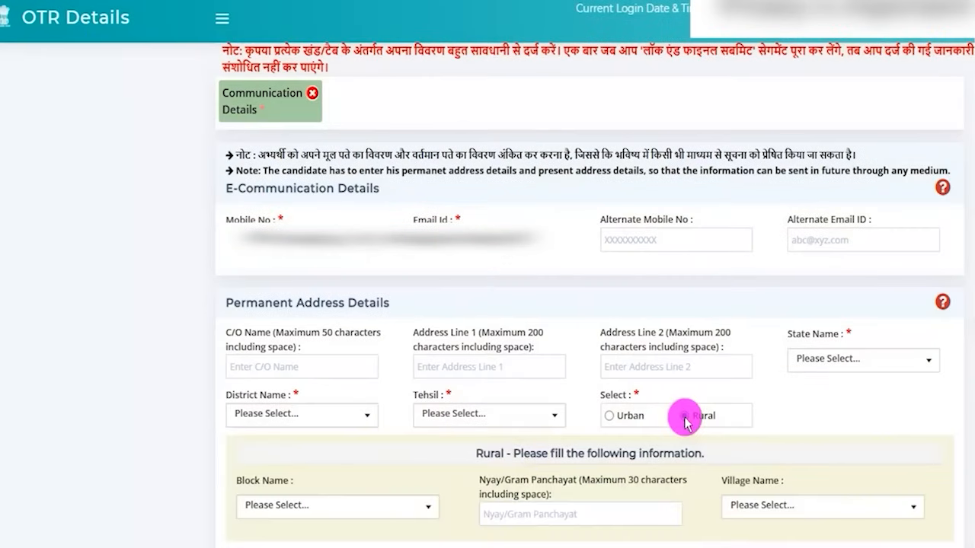
click(361, 514)
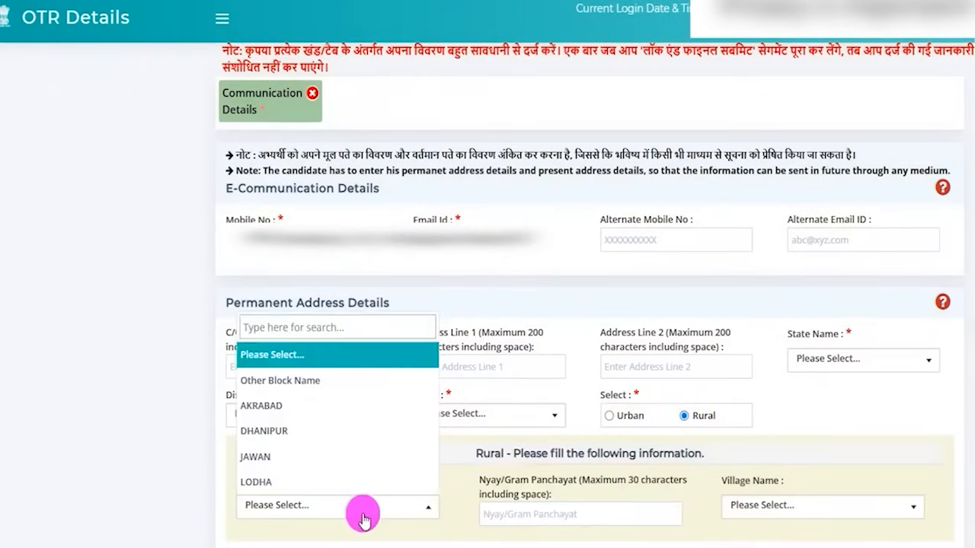
click(559, 514)
drag(480, 480, 565, 518)
click(564, 516)
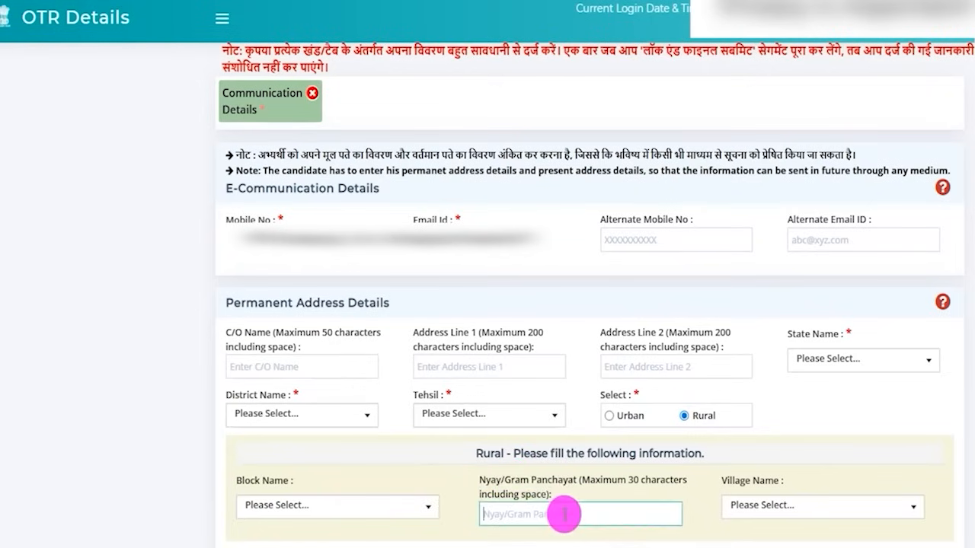
click(800, 510)
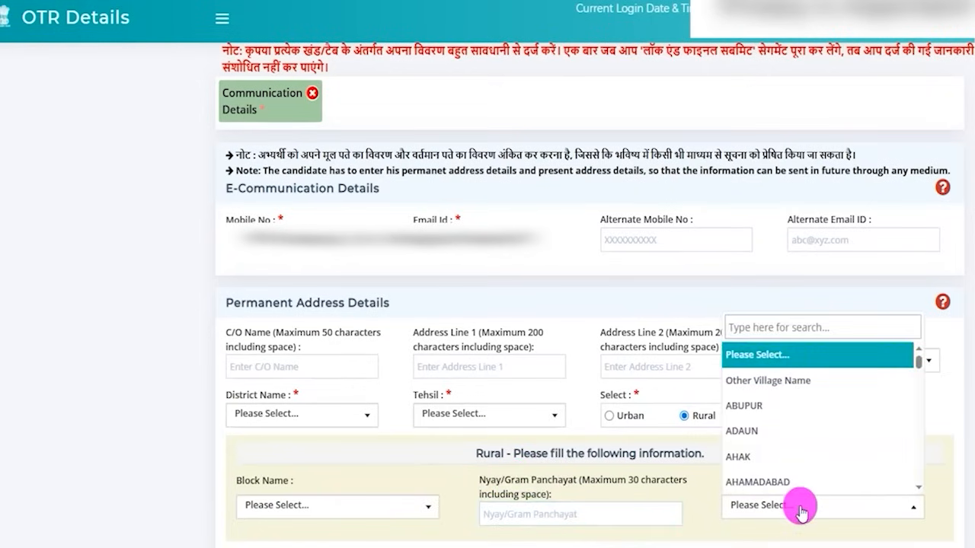
click(707, 518)
- Go through the Police Station, House Number, Street Number/Post Office and Pin Code fields of the permanent address
scroll(444, 288, down, 5)
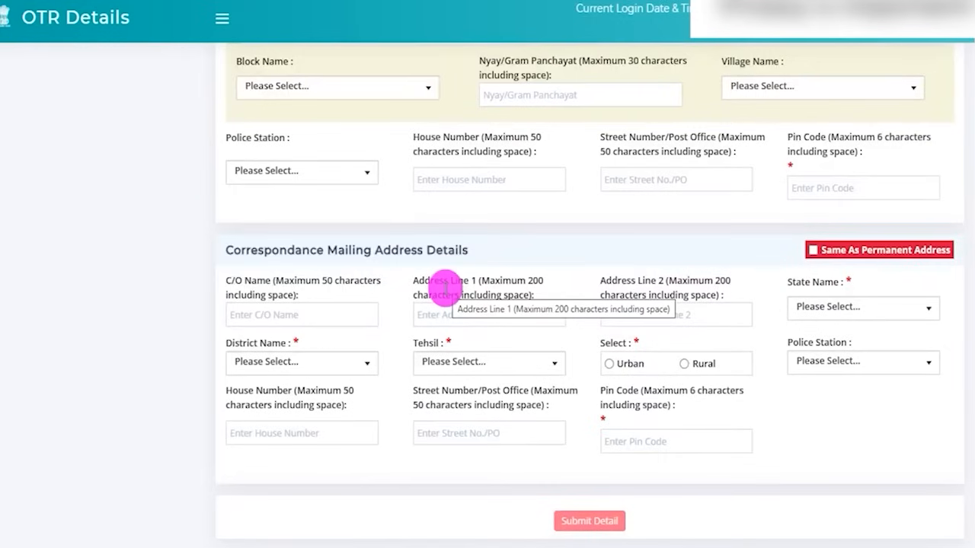
click(297, 173)
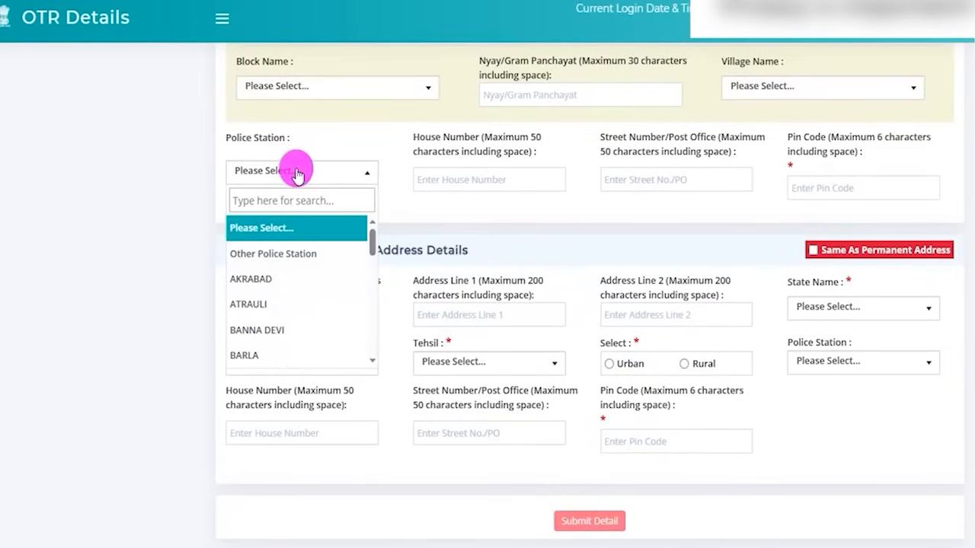
click(459, 176)
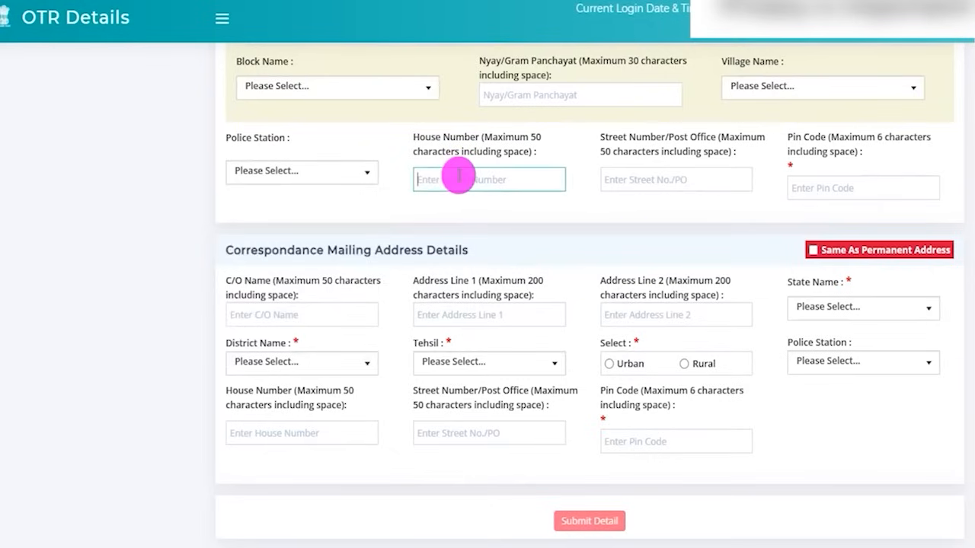
click(663, 182)
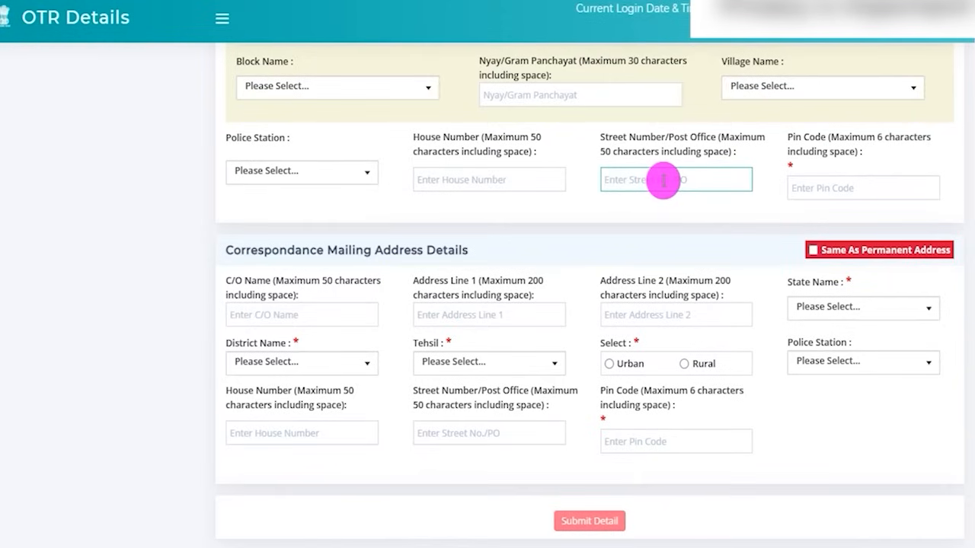
click(850, 187)
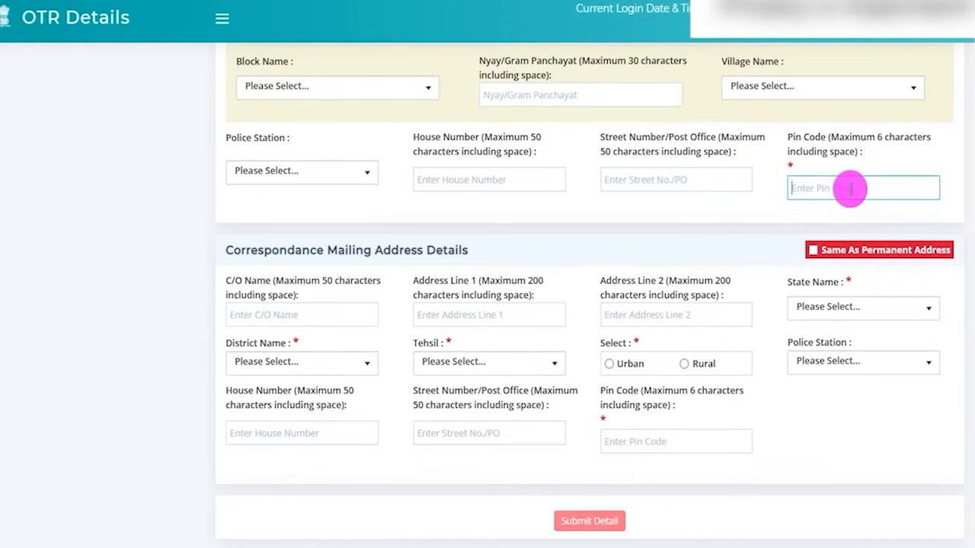
- Highlight the Correspondance Mailing Address Details heading while trying Same As Permanent Address, and point a red arrow at Submit Detail
click(258, 250)
drag(257, 249, 446, 249)
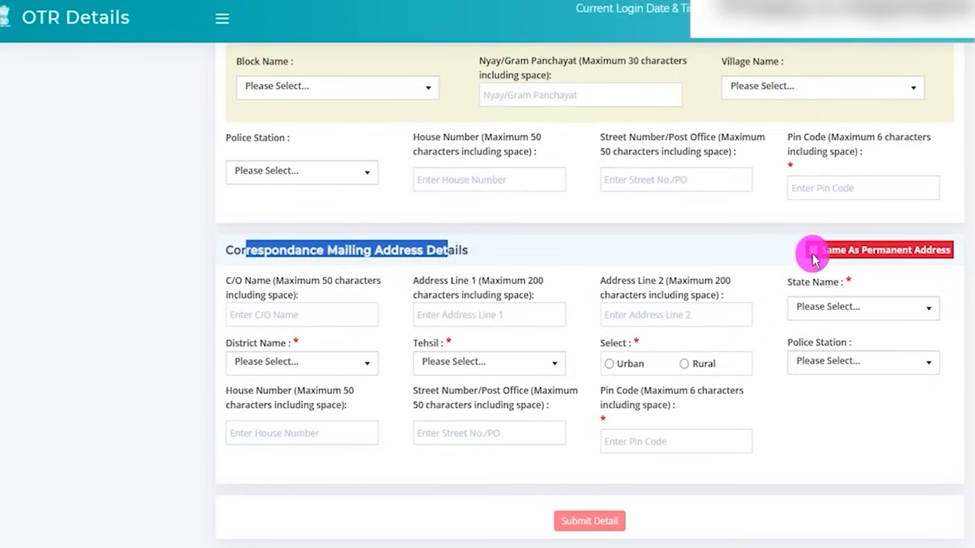
click(926, 252)
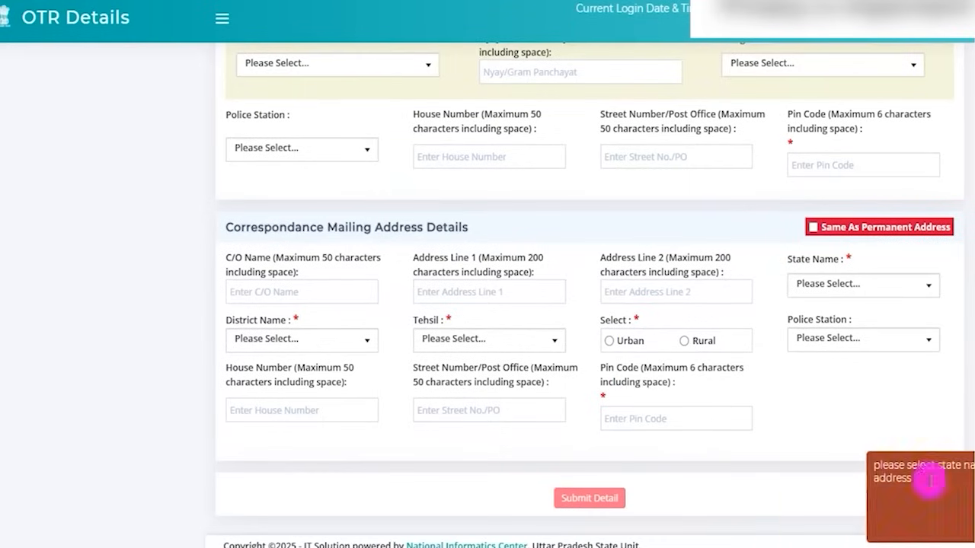
drag(241, 227, 407, 227)
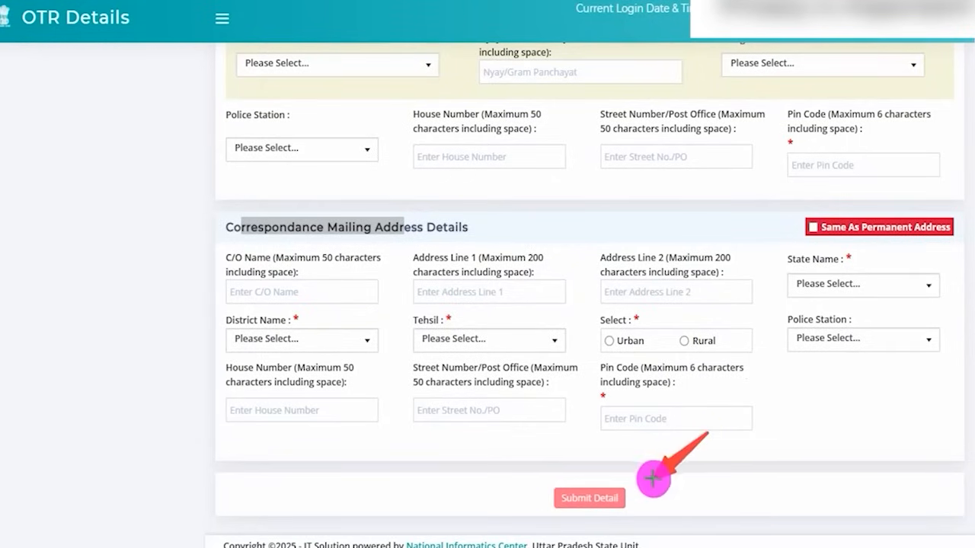
click(623, 487)
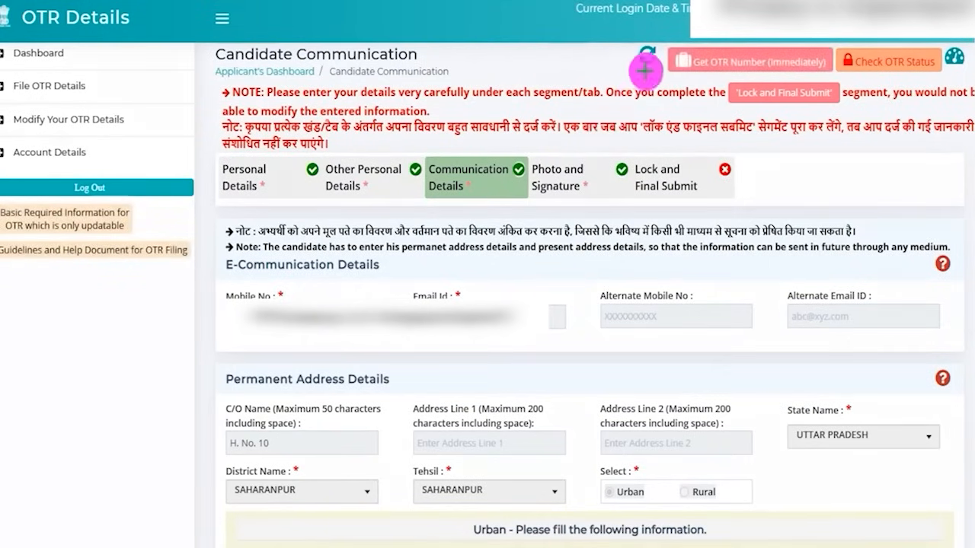
- Point a red arrow at Photo and Signature and open that section down to its sample signature image
drag(646, 71, 578, 164)
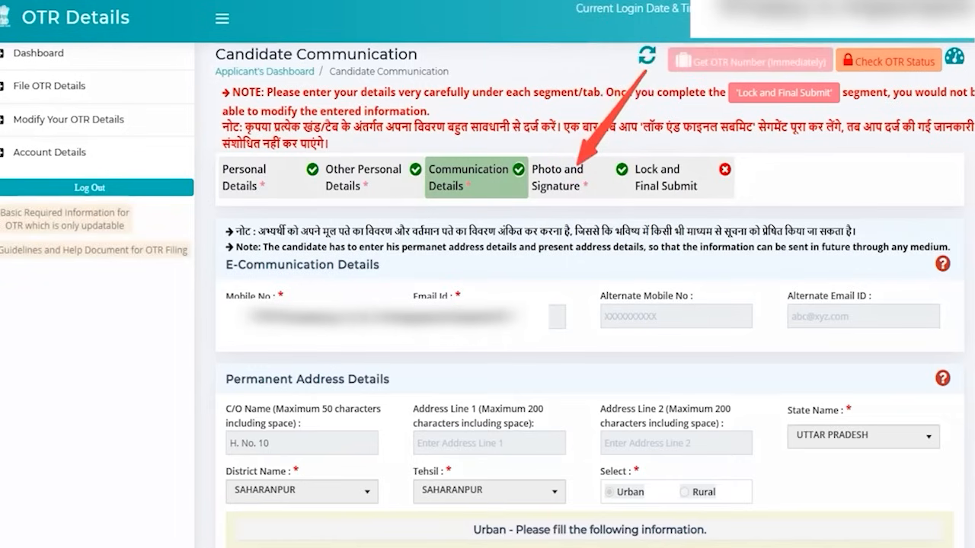
click(565, 177)
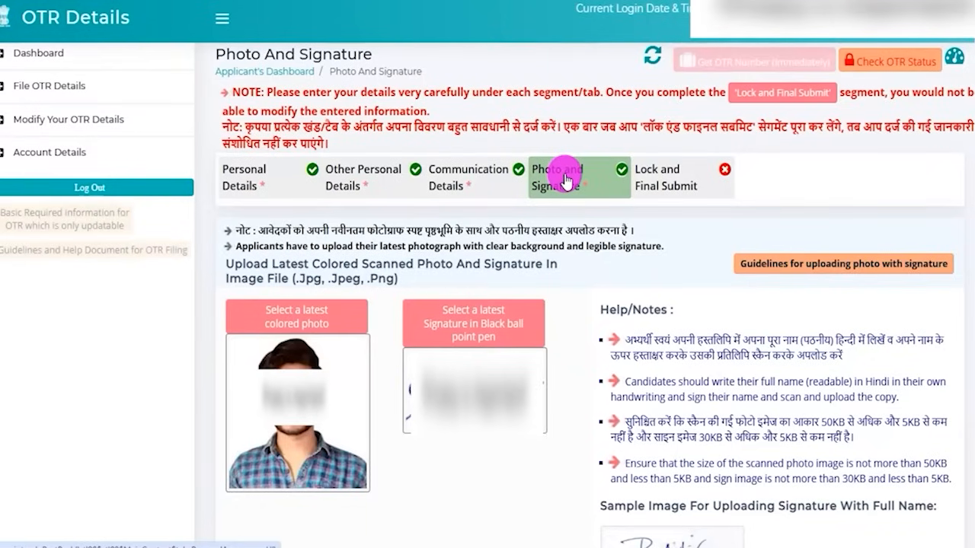
scroll(683, 389, down, 1)
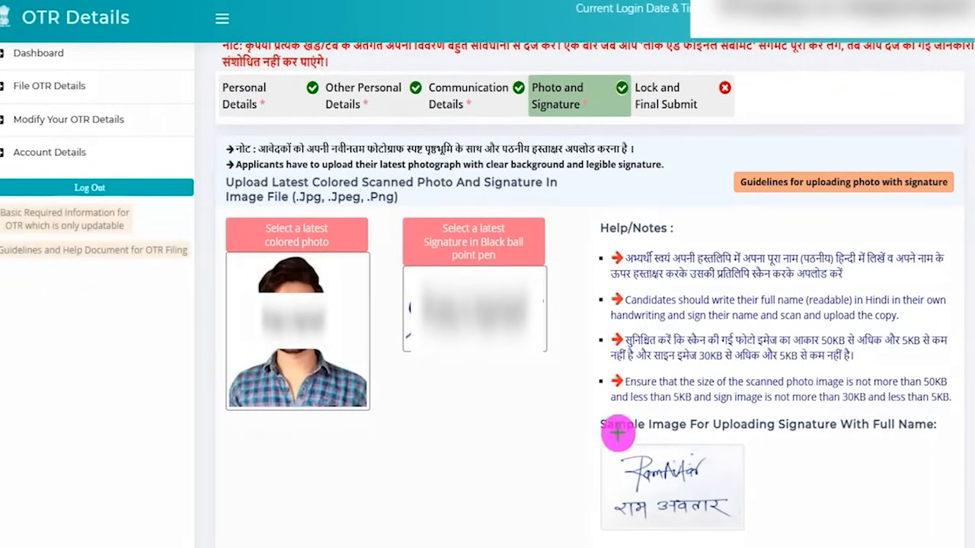
- Box and tick the sample signature image in red, and highlight the photo and signature size limits in the Hindi note
mouse_move(590, 442)
mouse_down()
mouse_move(720, 459)
mouse_move(750, 490)
mouse_move(762, 541)
mouse_up()
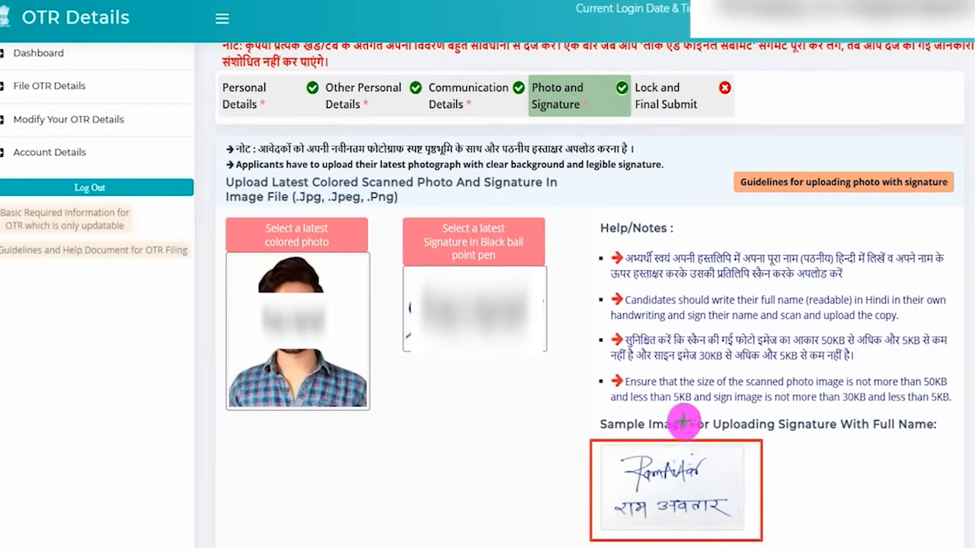
drag(712, 465, 738, 445)
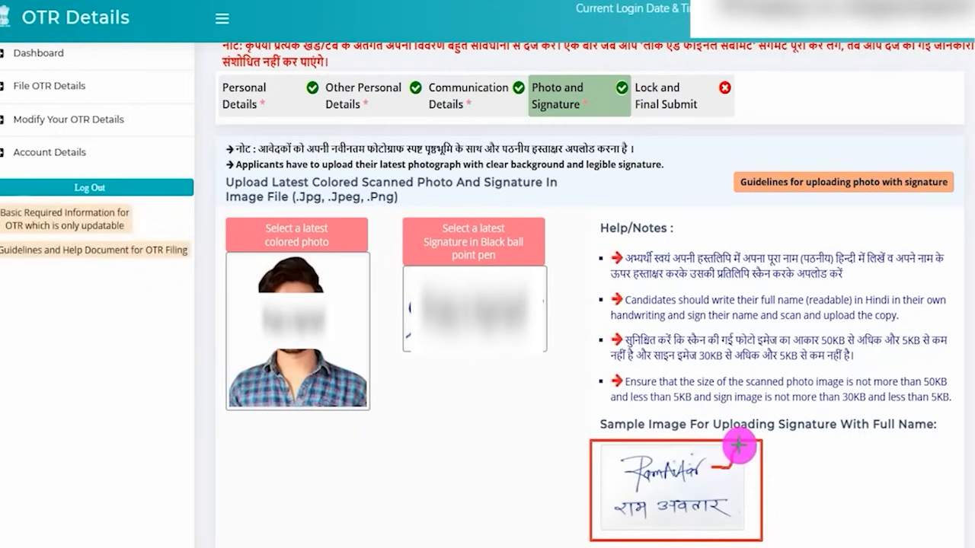
drag(732, 505, 751, 484)
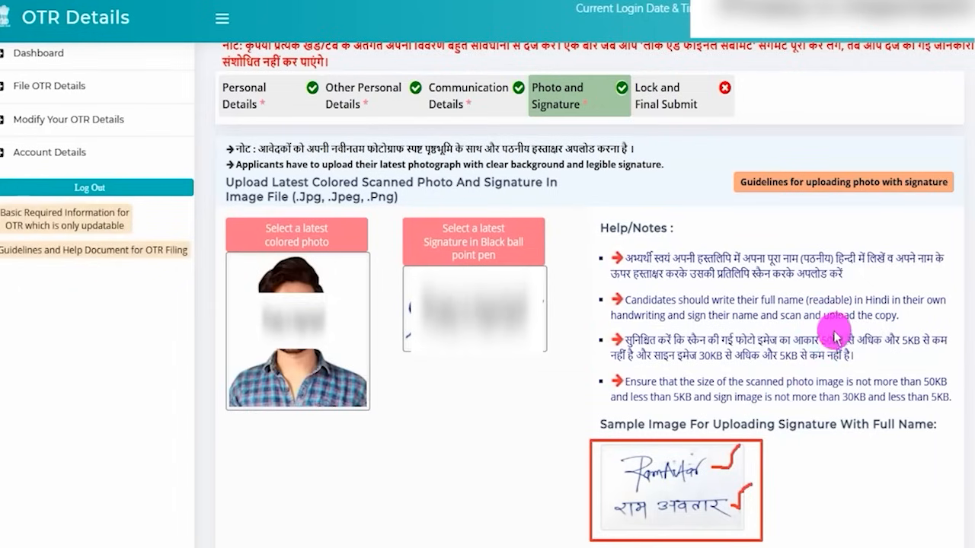
drag(827, 339, 912, 337)
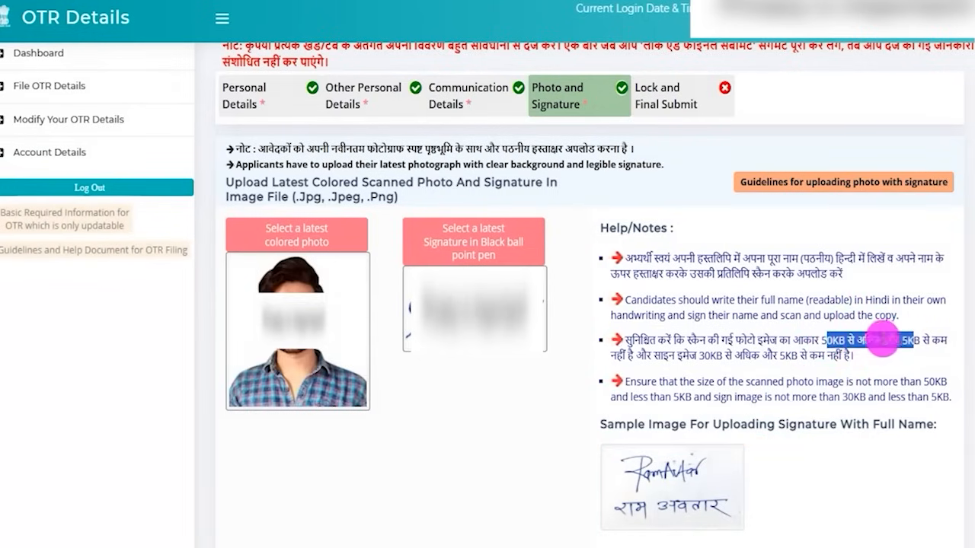
drag(703, 355, 784, 357)
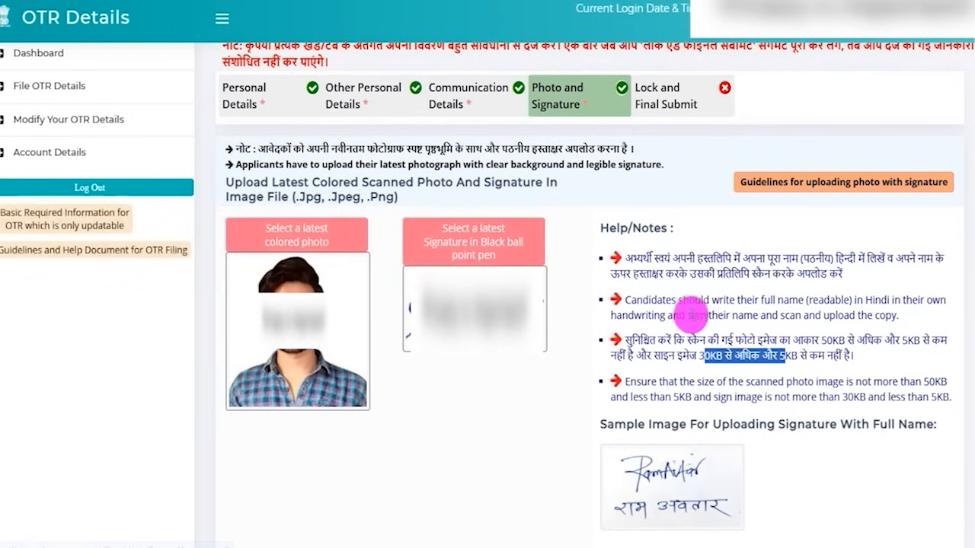
- Open the Lock and Final Submit section and mark the Click To Print Your OTR Details option
scroll(685, 252, up, 2)
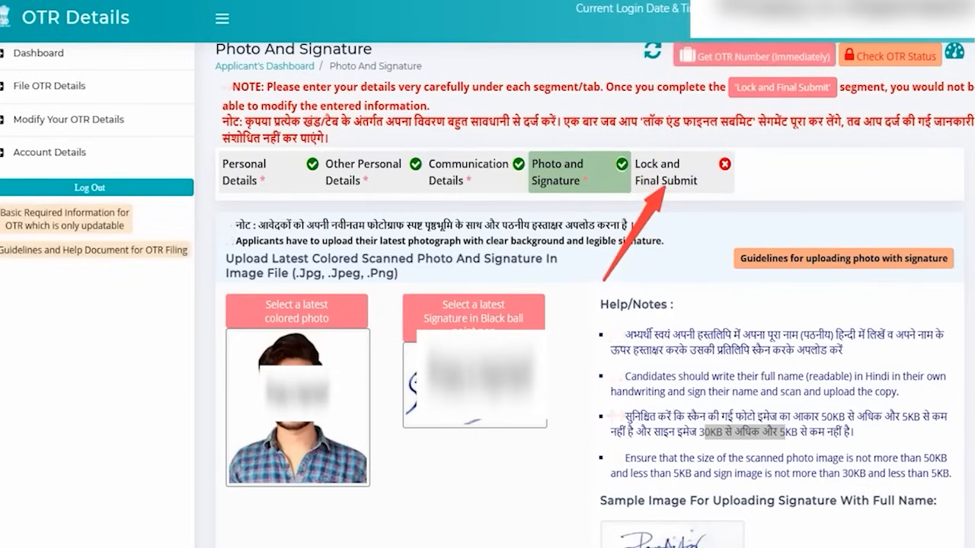
click(666, 167)
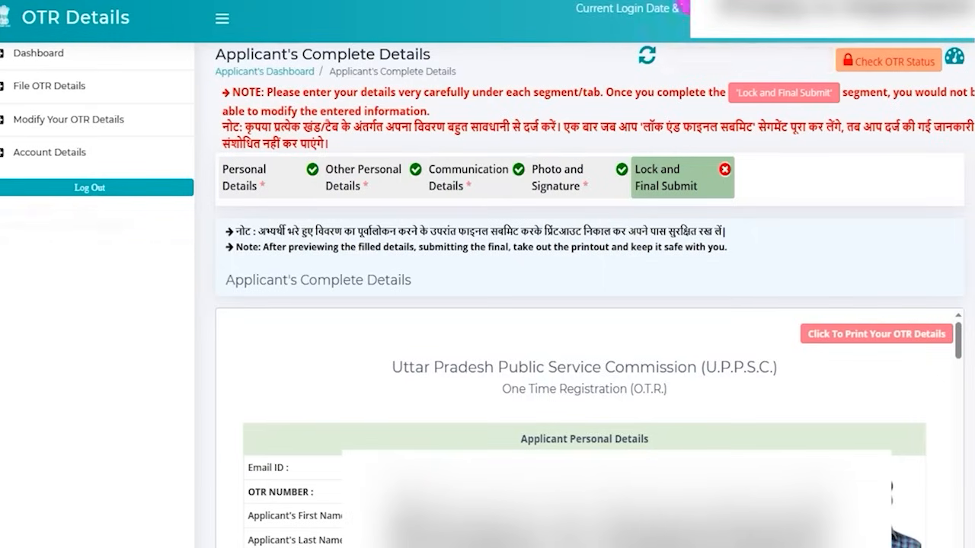
mouse_move(790, 310)
mouse_down()
mouse_move(920, 323)
mouse_move(954, 352)
mouse_up()
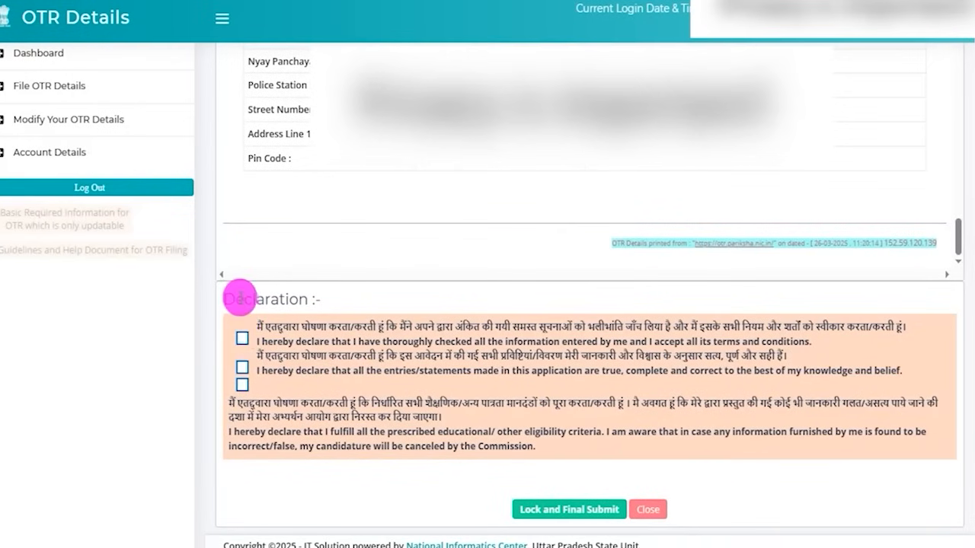
- Accept all three statements under the highlighted Declaration heading and point a red arrow at Lock and Final Submit
drag(233, 298, 283, 299)
click(242, 339)
click(242, 367)
click(243, 384)
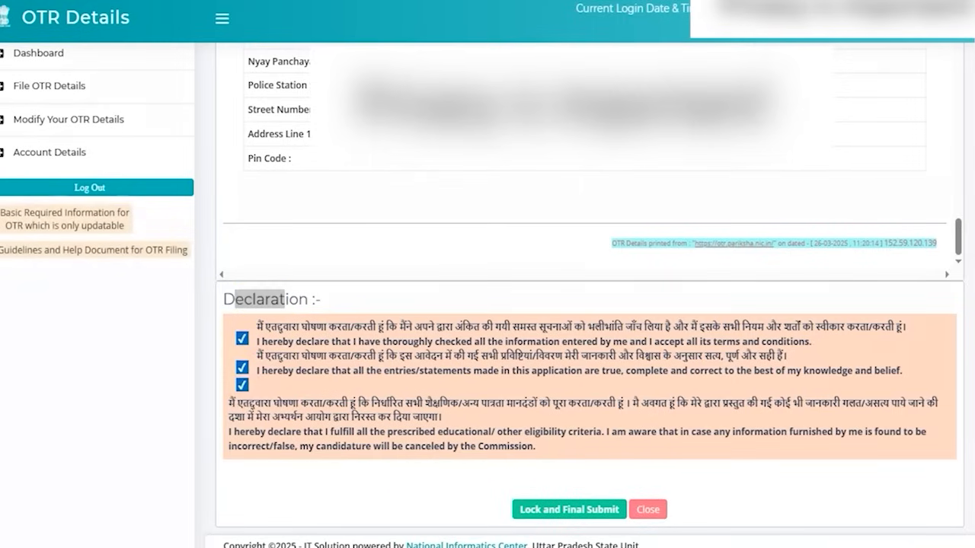
drag(344, 494, 508, 509)
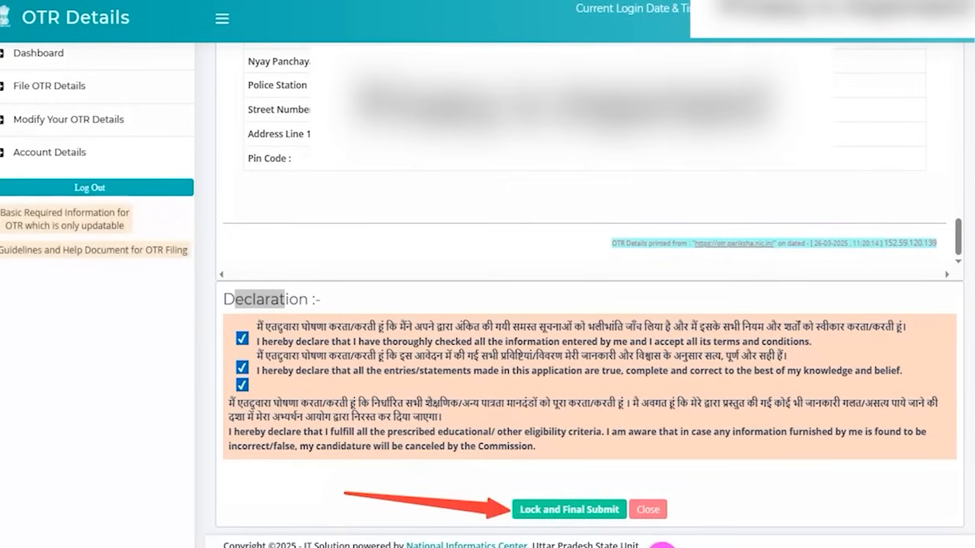
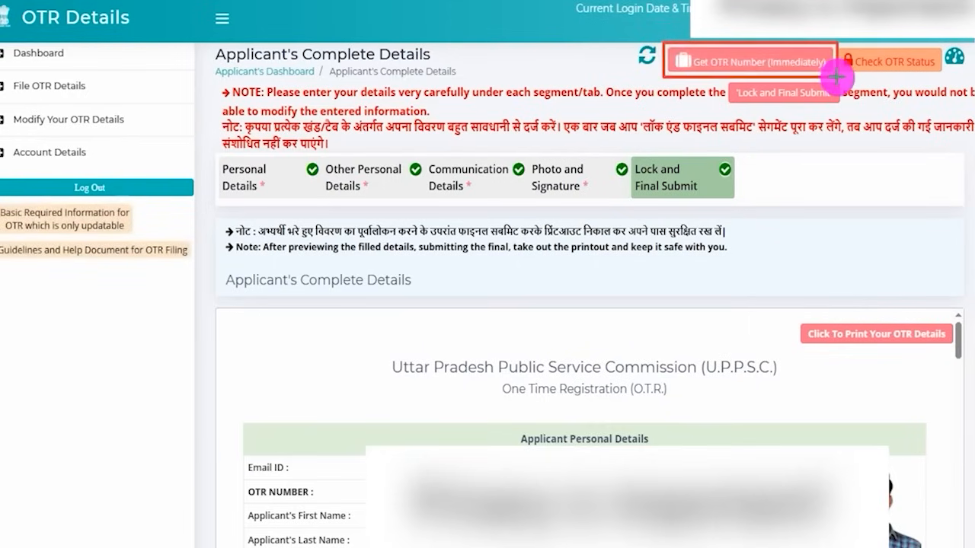
- Open Get OTR Number (Immediately) and mark the listed status names and their Yes entries in red
click(835, 74)
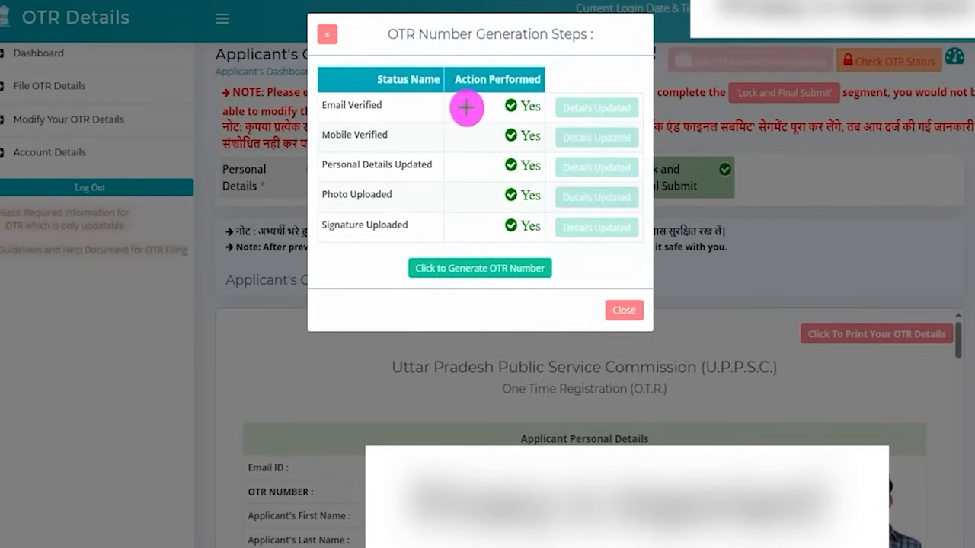
drag(424, 131, 441, 126)
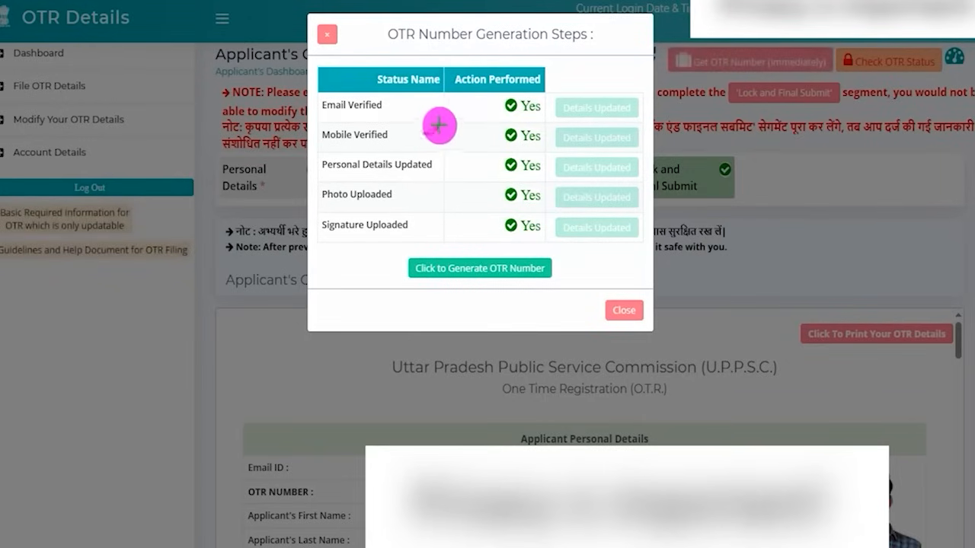
drag(440, 165, 449, 159)
drag(417, 191, 442, 192)
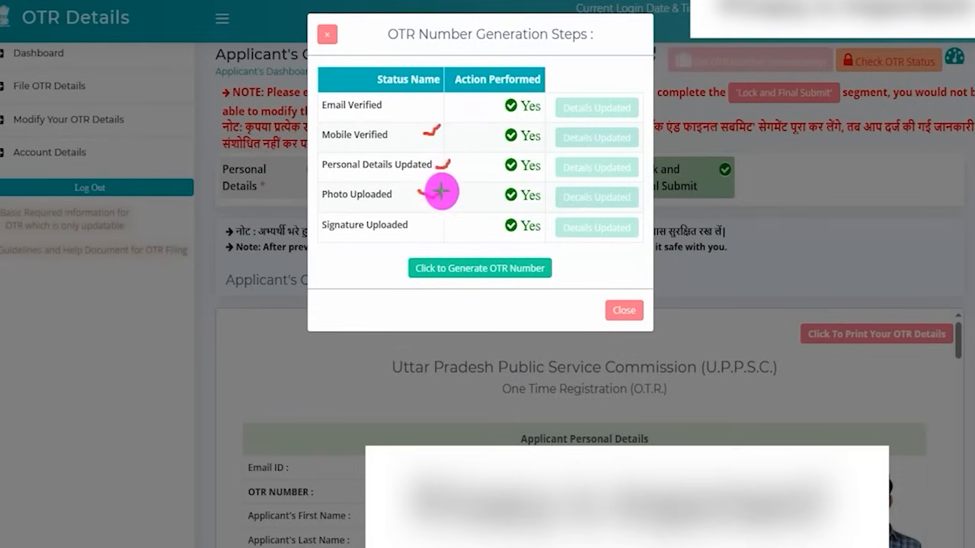
drag(428, 225, 449, 225)
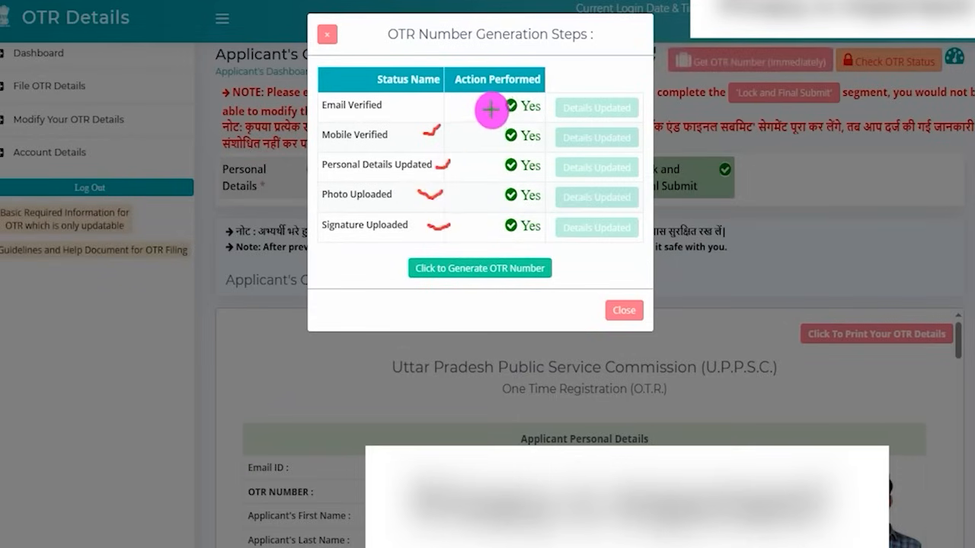
mouse_move(502, 111)
mouse_down()
mouse_move(527, 112)
mouse_move(539, 142)
mouse_up()
drag(524, 174, 540, 173)
mouse_move(514, 205)
mouse_down()
mouse_move(531, 205)
mouse_move(539, 235)
mouse_up()
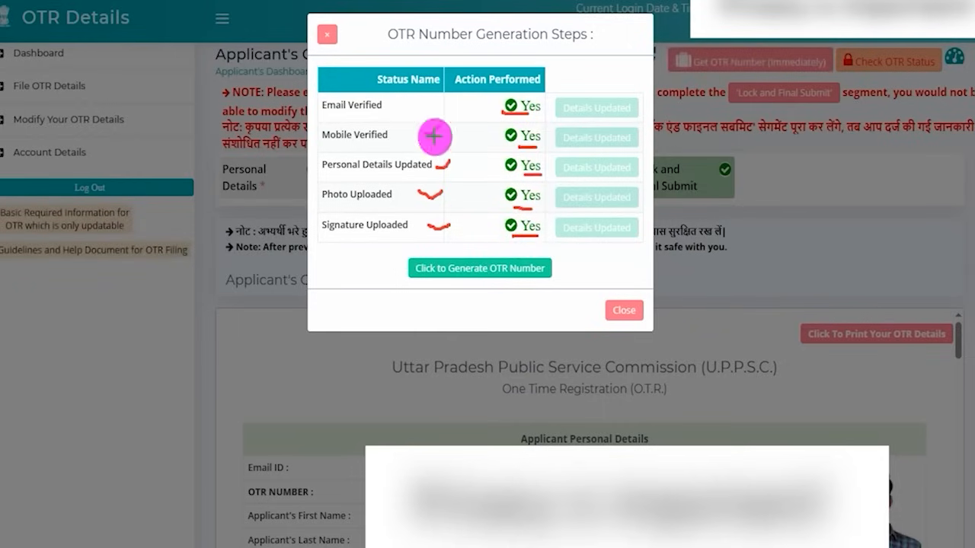
- Box the generate option in red, generate the OTR number, and box the congratulations message before closing the dialog
mouse_move(401, 247)
mouse_down()
mouse_move(528, 262)
mouse_move(556, 290)
mouse_up()
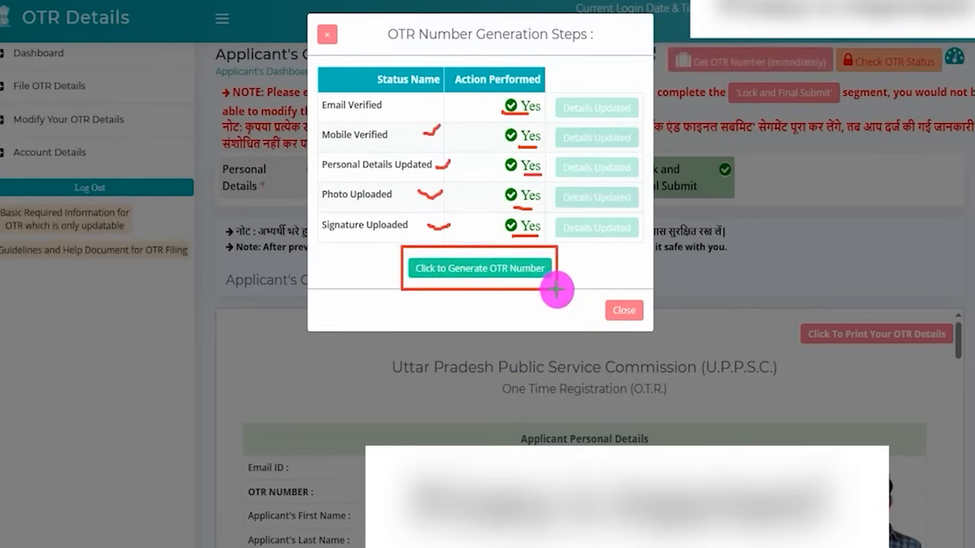
click(542, 275)
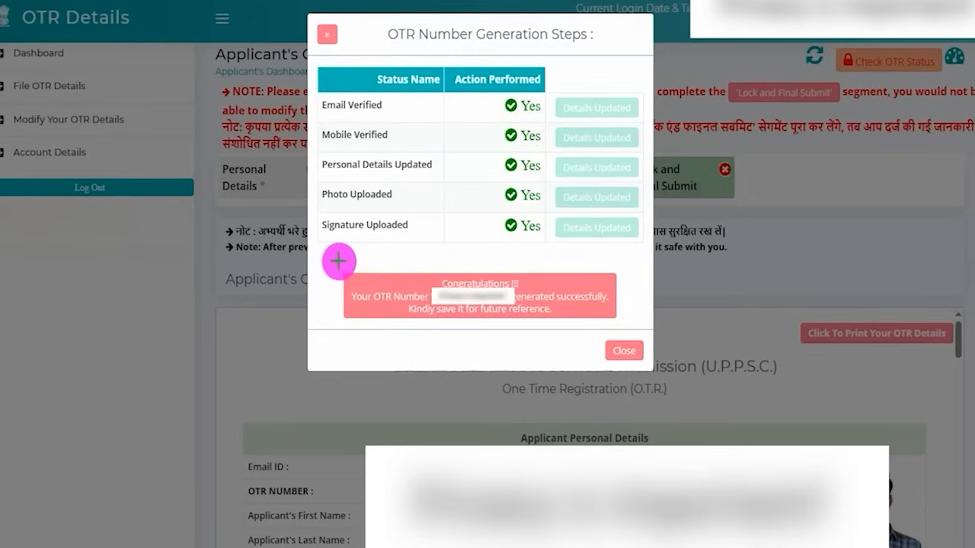
mouse_move(335, 259)
mouse_down()
mouse_move(450, 302)
mouse_move(626, 330)
mouse_up()
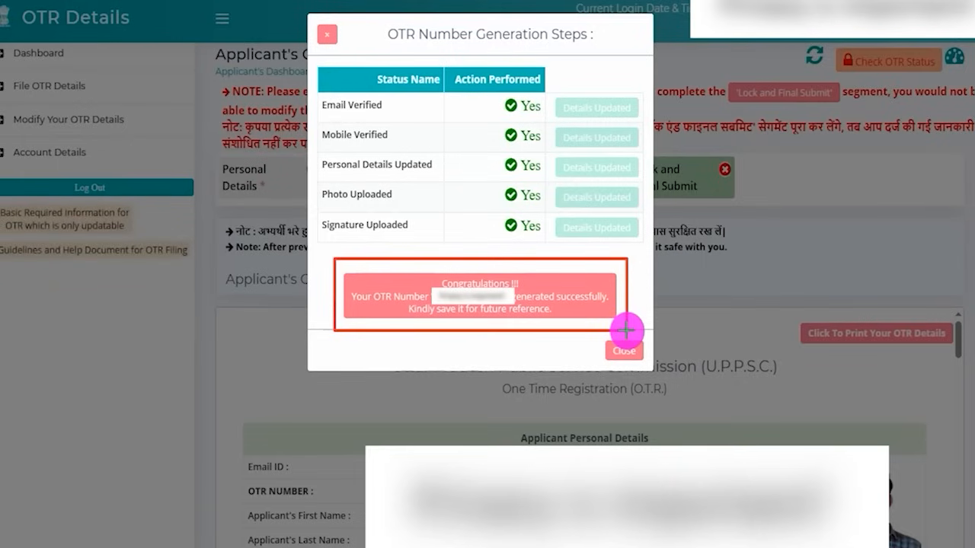
click(624, 351)
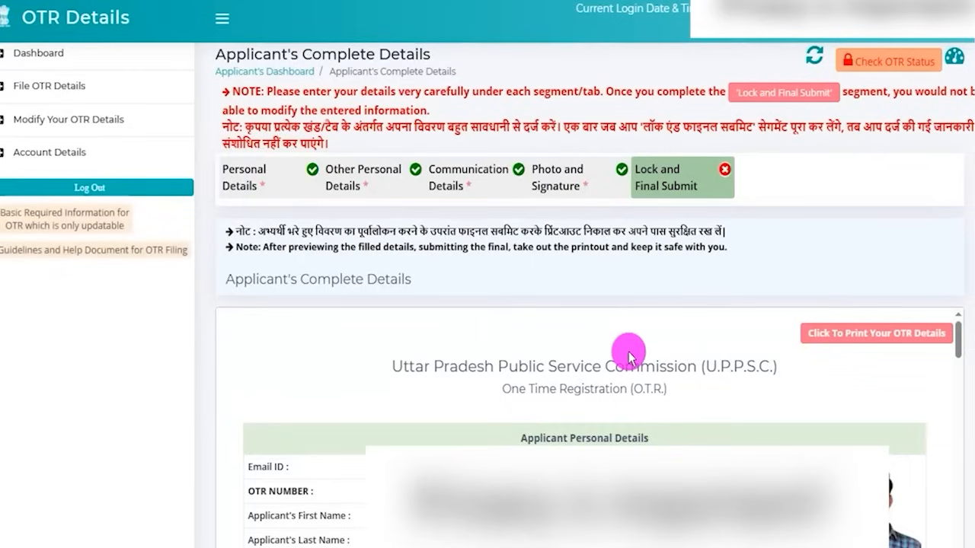
- Go to Lock and Final Submit, box and open Check OTR Status, and box the OTR number and its status
click(702, 189)
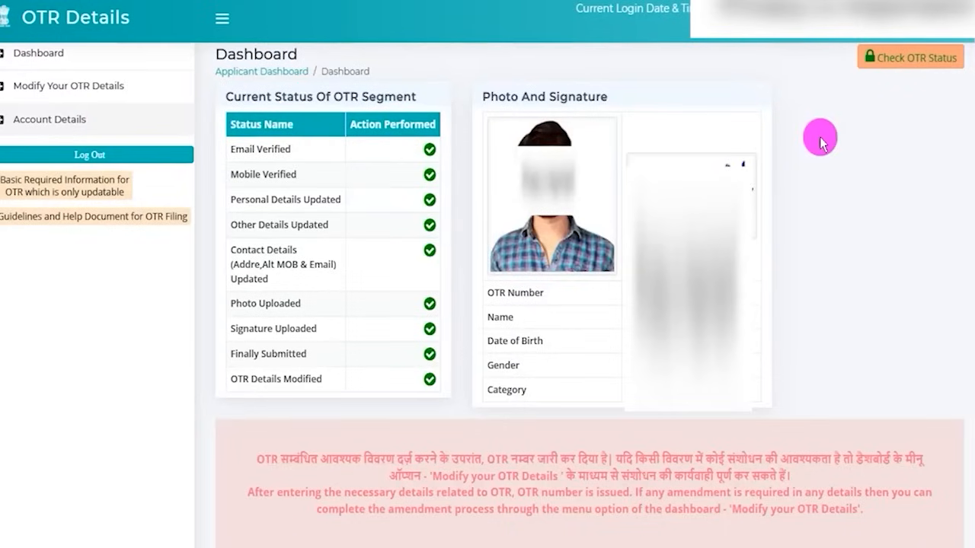
drag(853, 42, 961, 70)
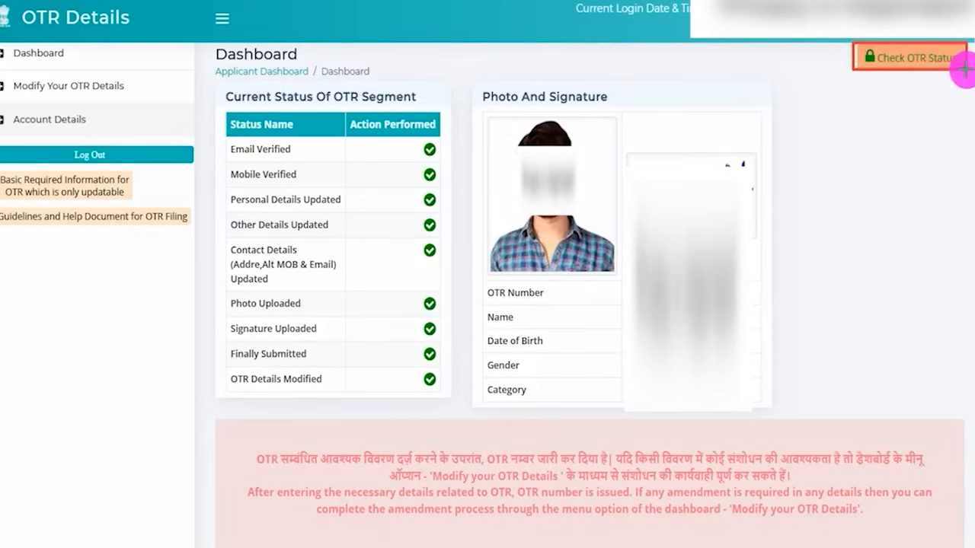
click(911, 58)
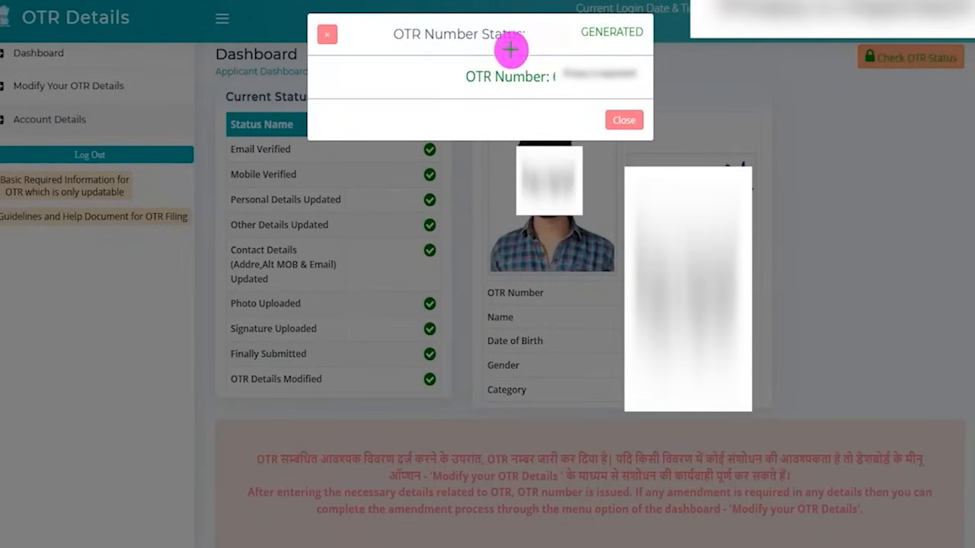
mouse_move(551, 62)
mouse_down()
mouse_move(590, 90)
mouse_move(645, 89)
mouse_up()
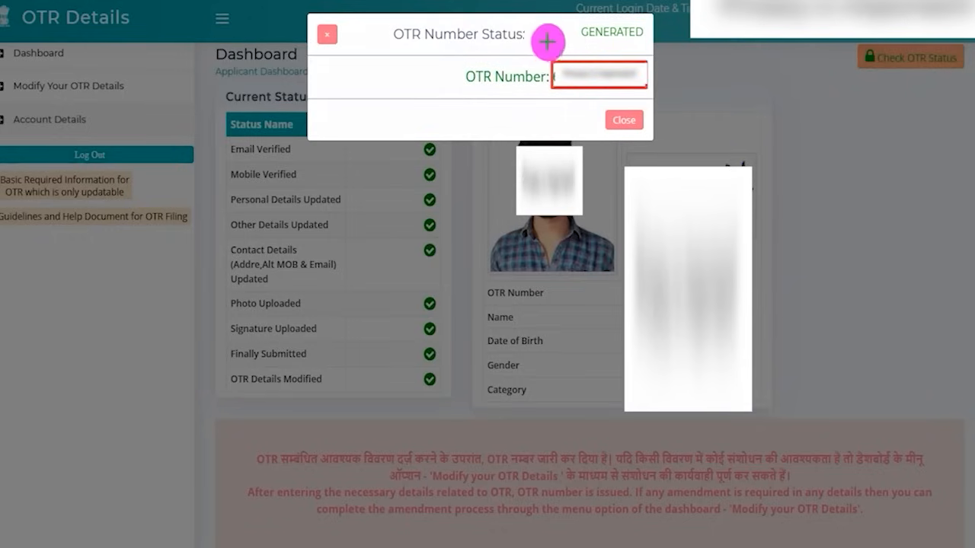
mouse_move(573, 19)
mouse_down()
mouse_move(648, 35)
mouse_move(645, 45)
mouse_up()
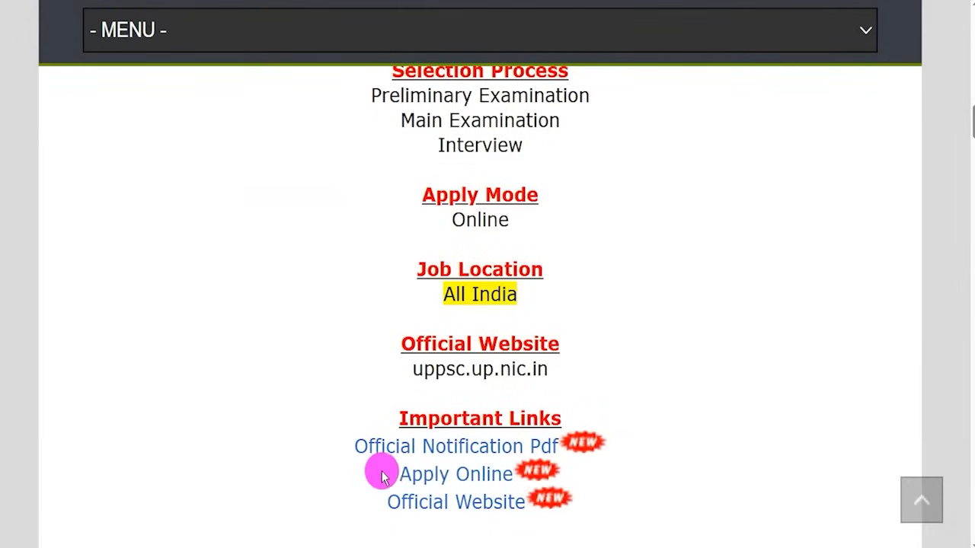
- Highlight the Apply Online link and start an application for the Assistant Teacher (Trained Graduate Grade) Examination
drag(381, 474, 514, 473)
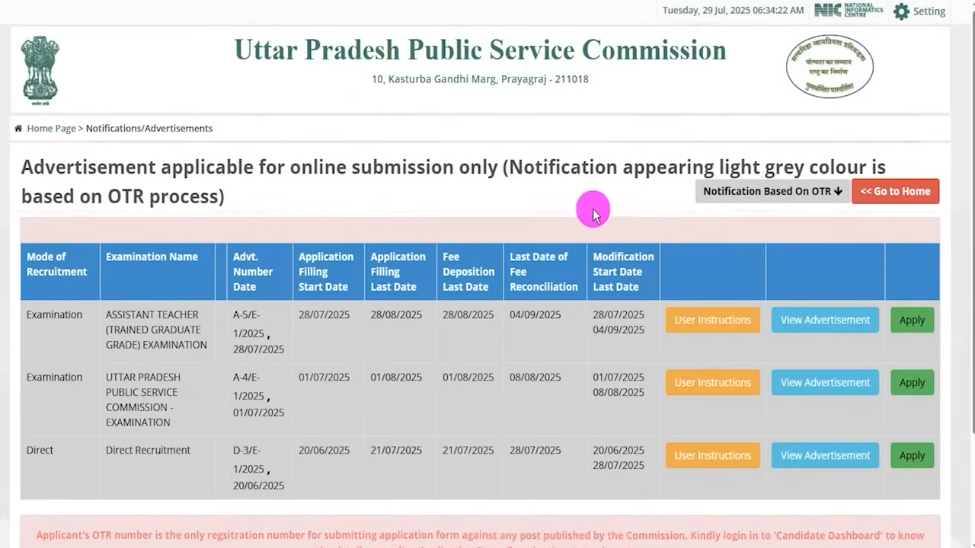
scroll(592, 209, down, 3)
drag(108, 178, 197, 202)
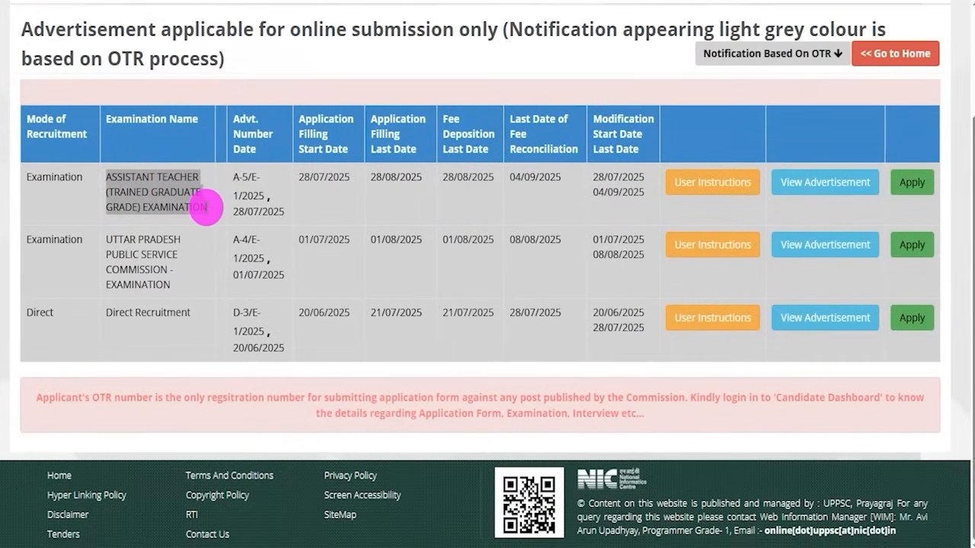
click(912, 185)
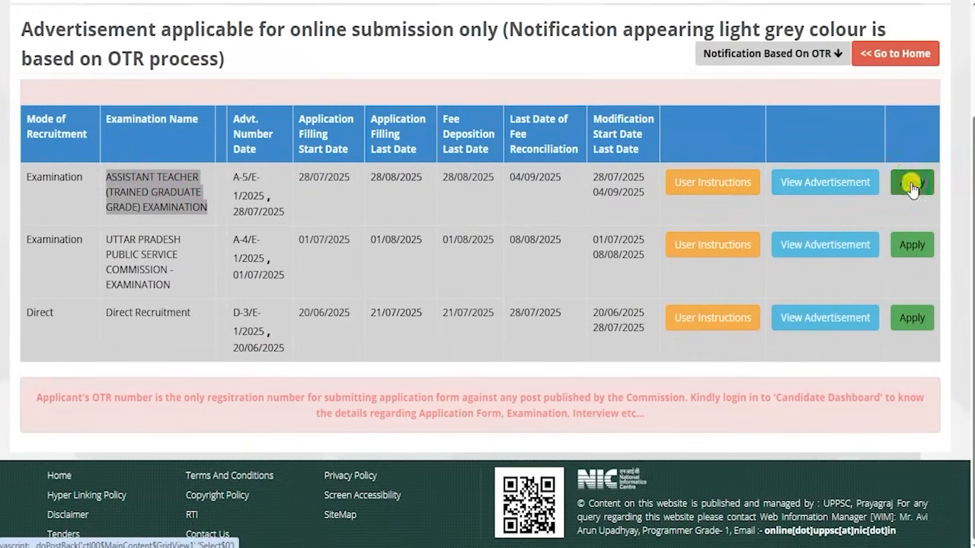
- Look through the Assistant Teacher vacancies, highlighting the Hindi, English, Maths and Science posts
scroll(590, 312, down, 6)
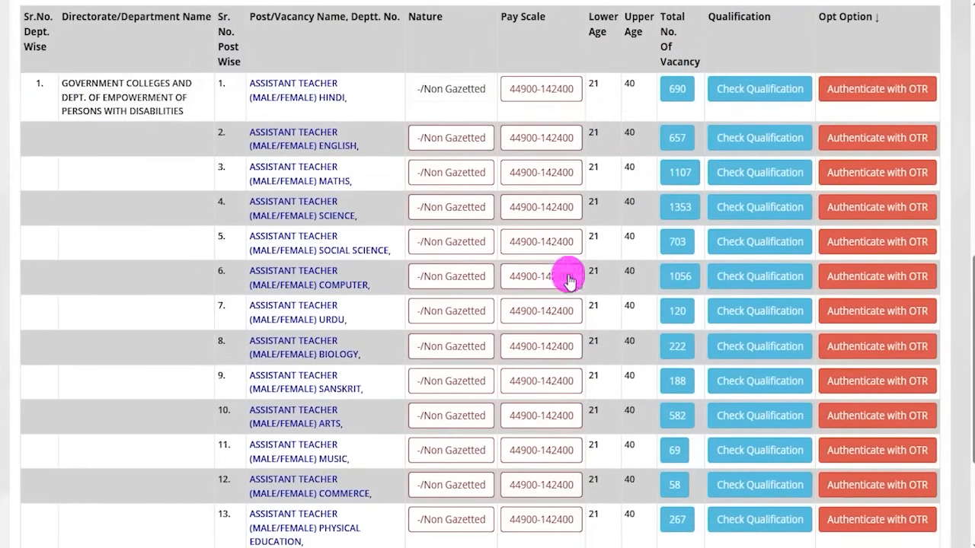
drag(258, 86, 339, 84)
drag(256, 134, 313, 133)
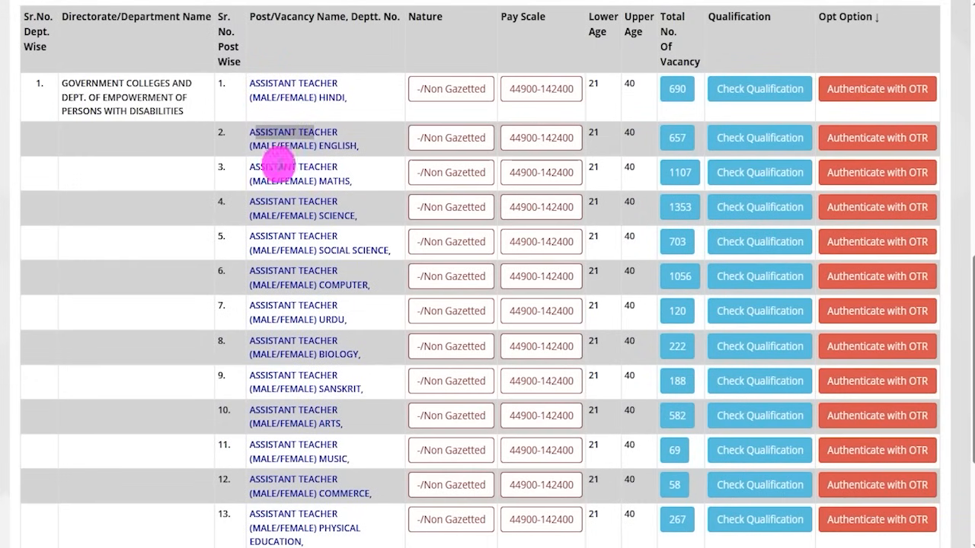
drag(261, 169, 329, 181)
click(291, 212)
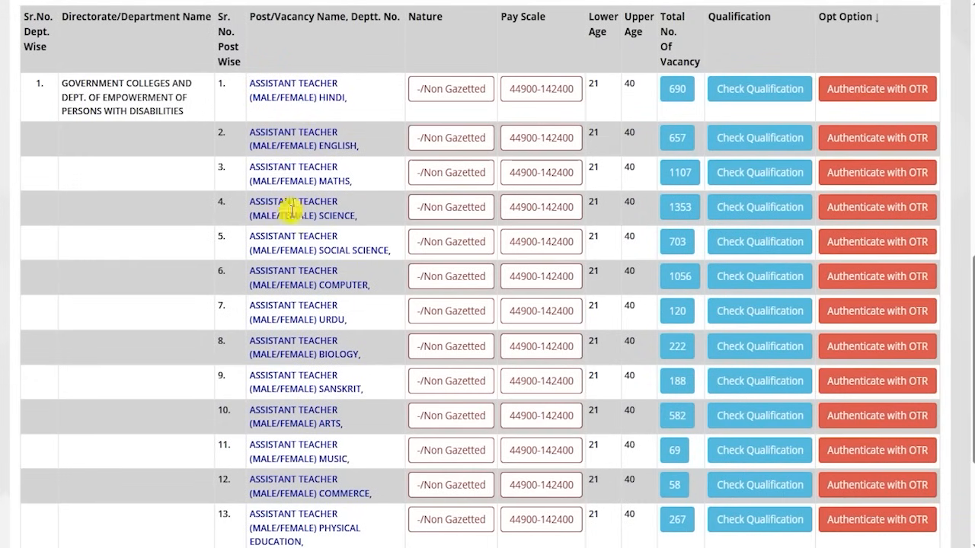
- Authenticate the Assistant Teacher Hindi post with the OTR server and answer Yes to having completed OTR registration
click(886, 91)
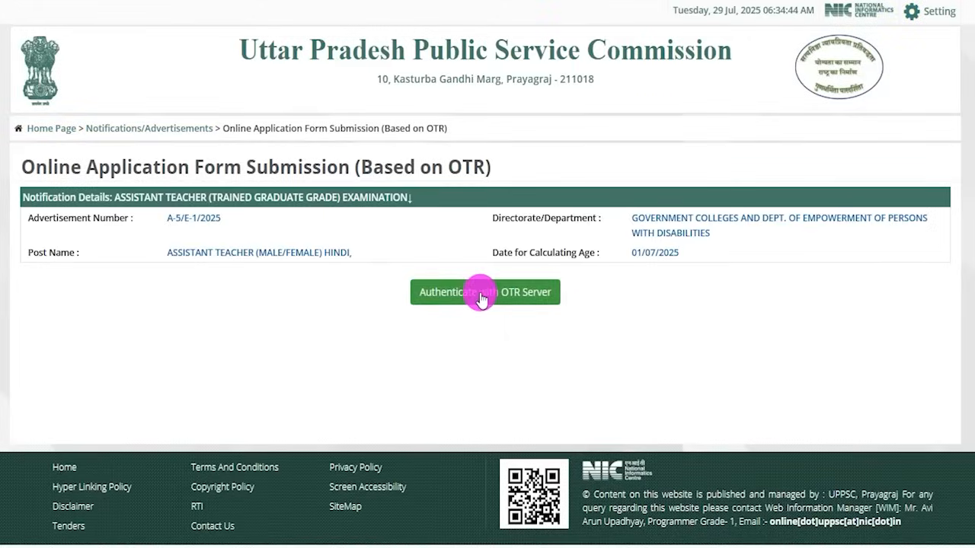
click(518, 296)
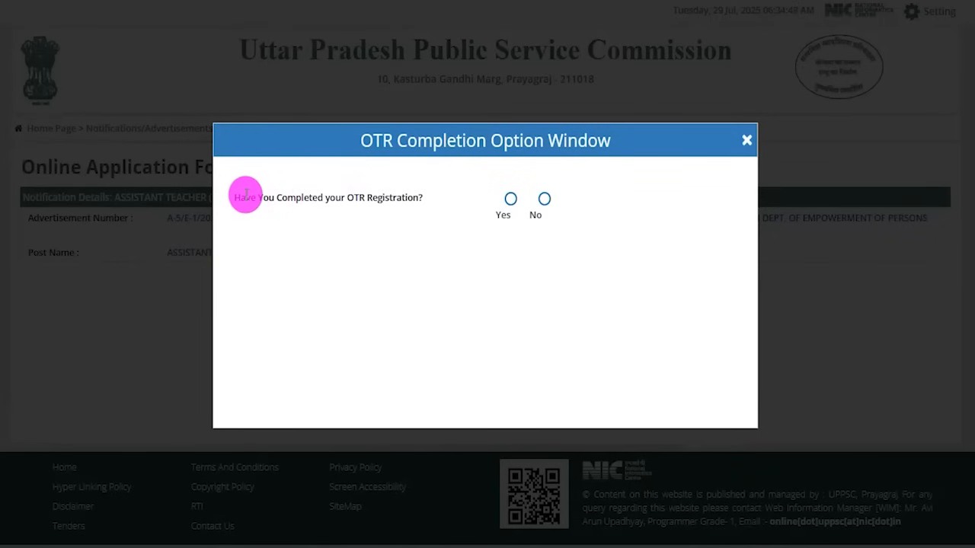
drag(245, 194, 404, 197)
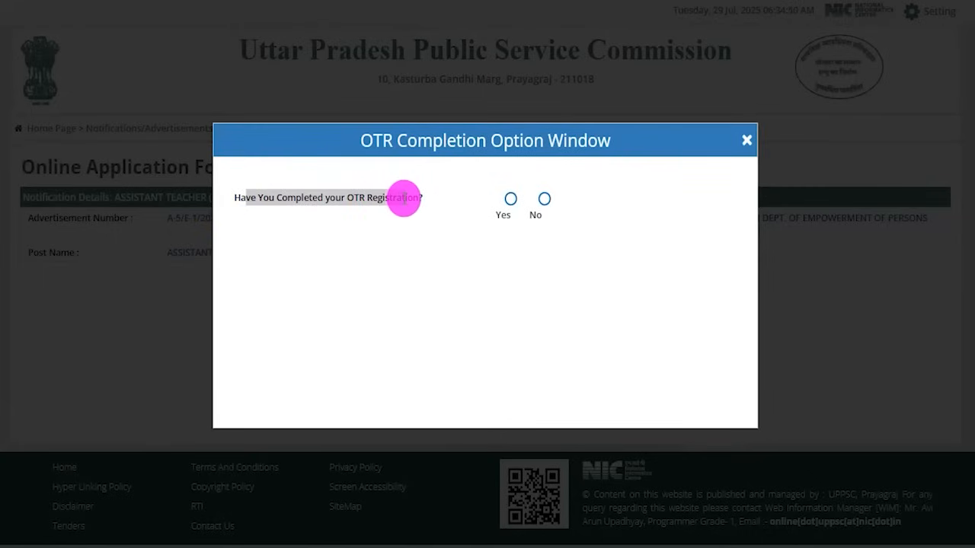
click(510, 200)
click(592, 206)
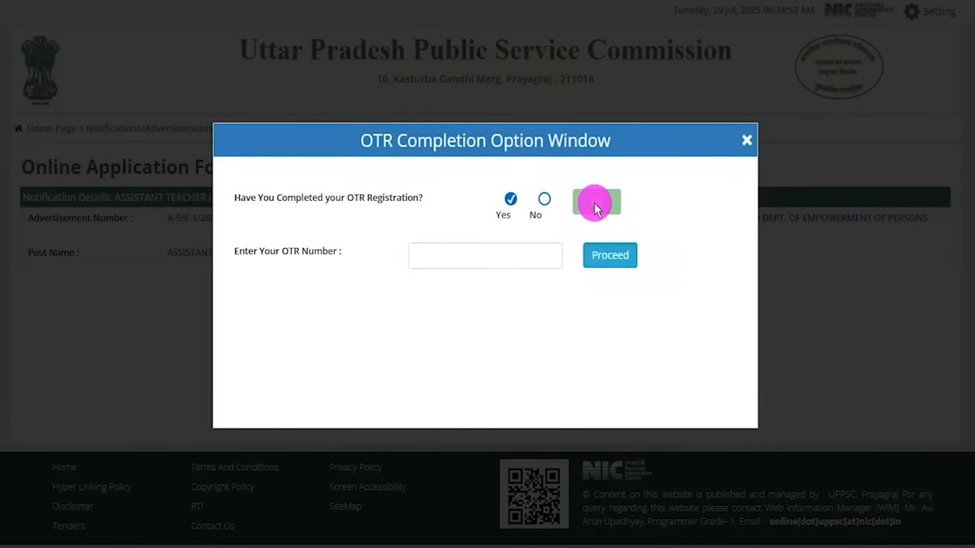
- Tick the Enter Your OTR Number field in red and point arrows at Proceed and Click here to Authenticate
drag(243, 253, 440, 253)
click(440, 253)
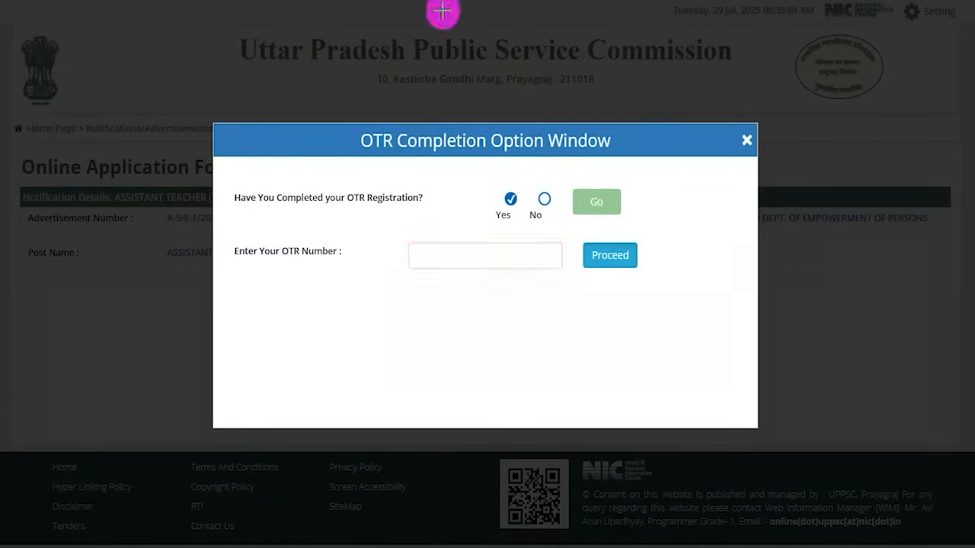
drag(475, 256, 505, 228)
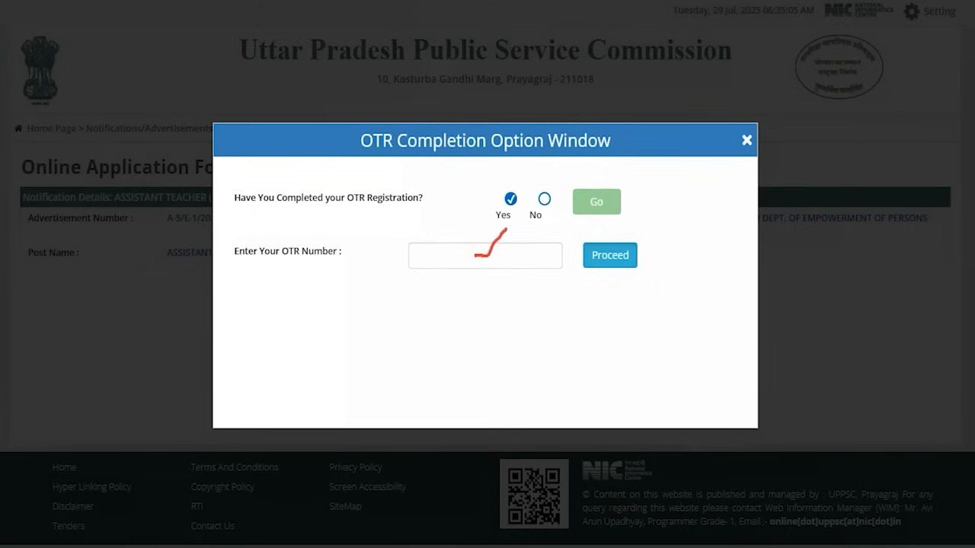
drag(747, 245, 664, 254)
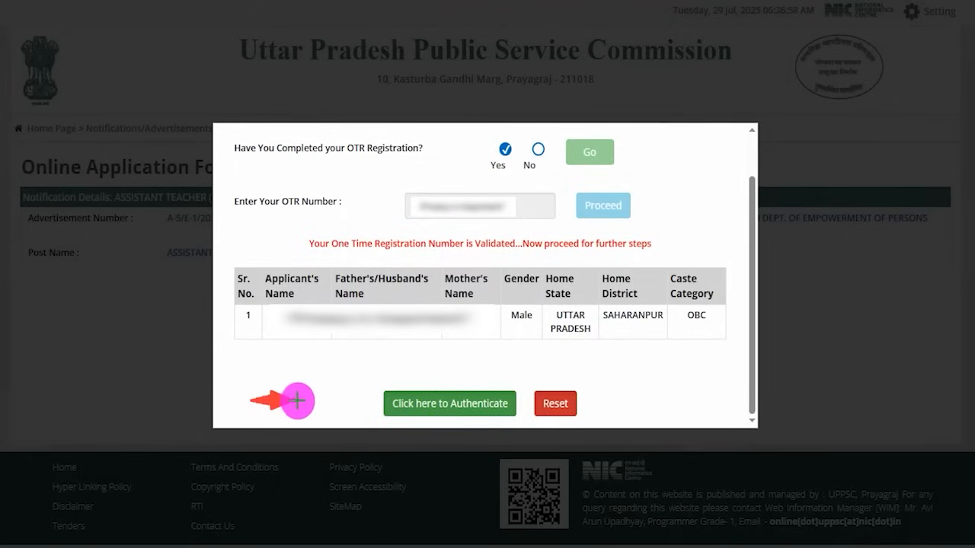
click(372, 405)
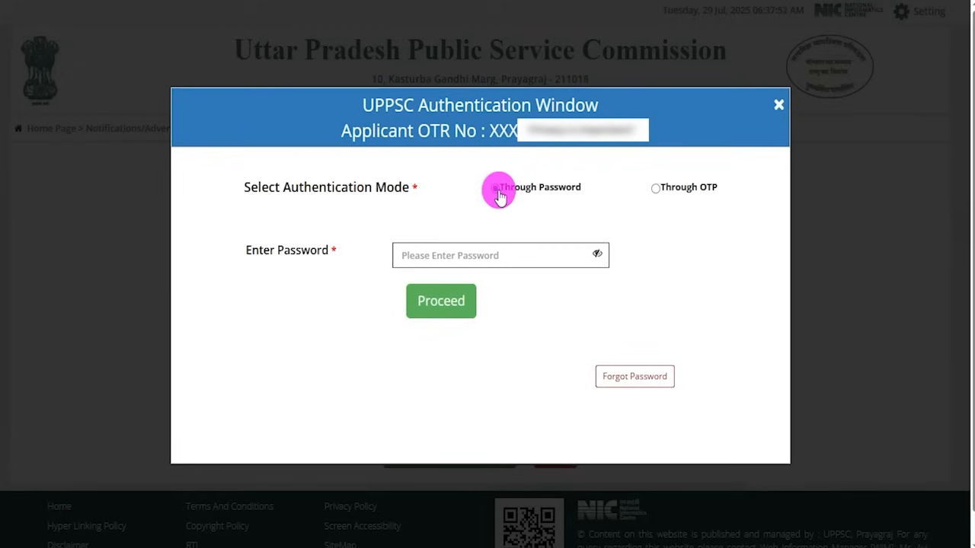
- With Through Password as the authentication mode, tick the password field in red and point a red arrow at Proceed
click(487, 252)
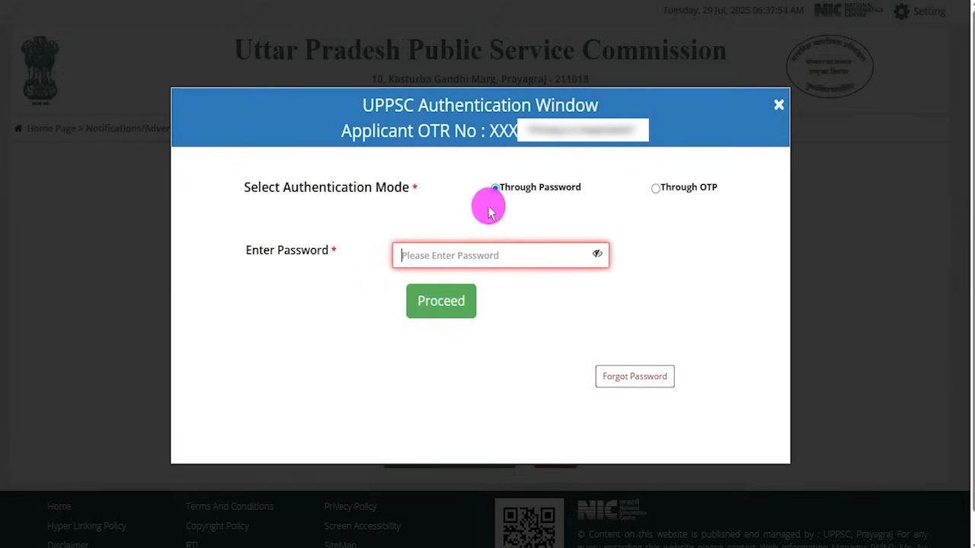
click(464, 1)
drag(502, 256, 538, 221)
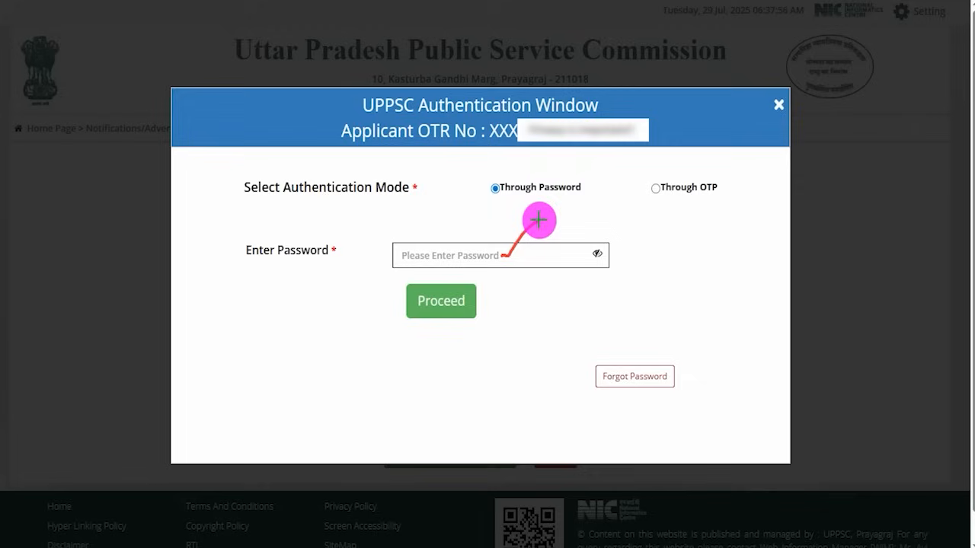
drag(236, 348, 394, 312)
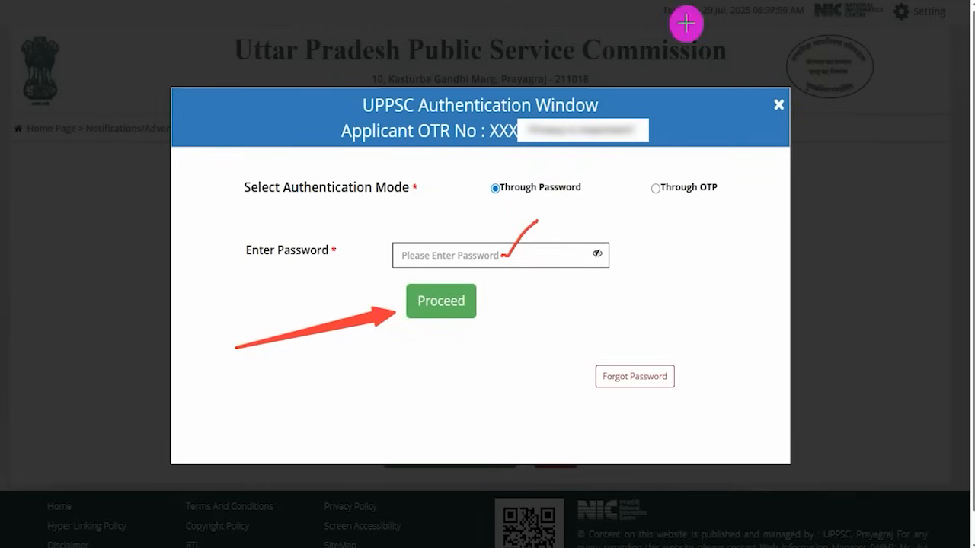
click(693, 2)
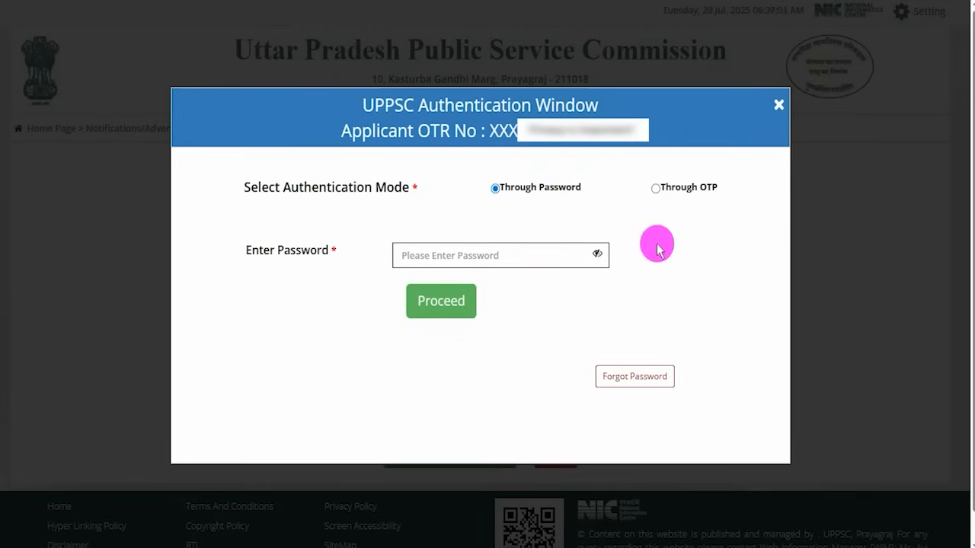
- Select the Through OTP mode, point an arrow at Forgot Password, and point an orange arrow at Proceed below the post details
click(656, 190)
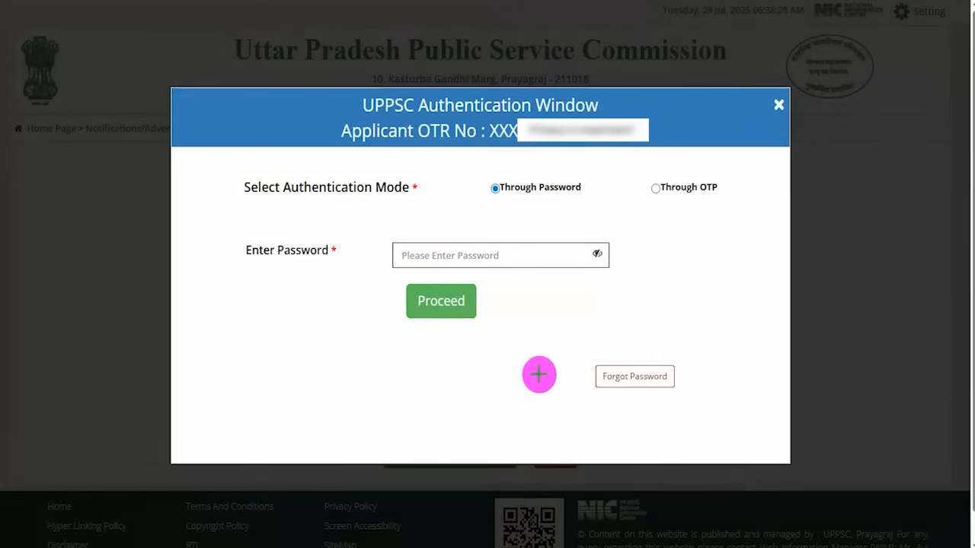
drag(358, 381, 583, 378)
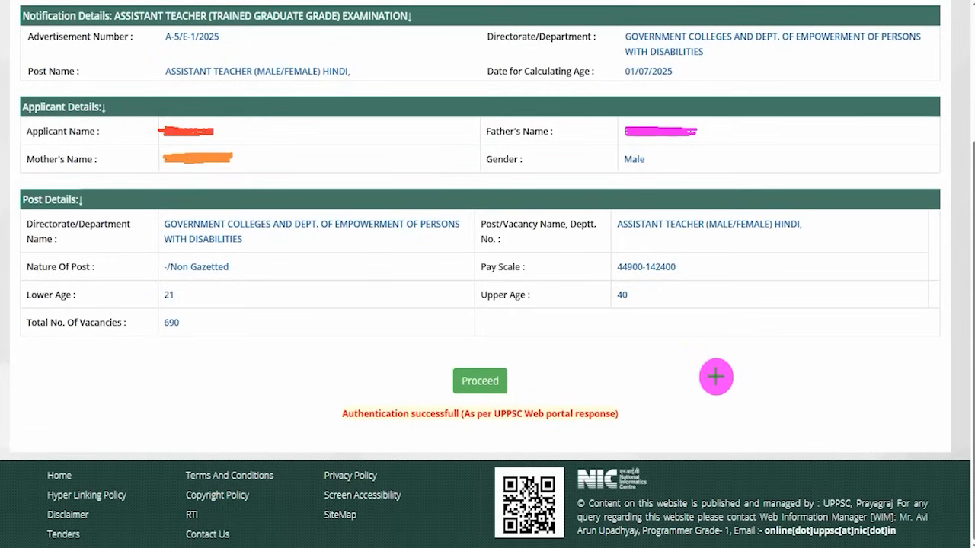
drag(699, 380, 565, 386)
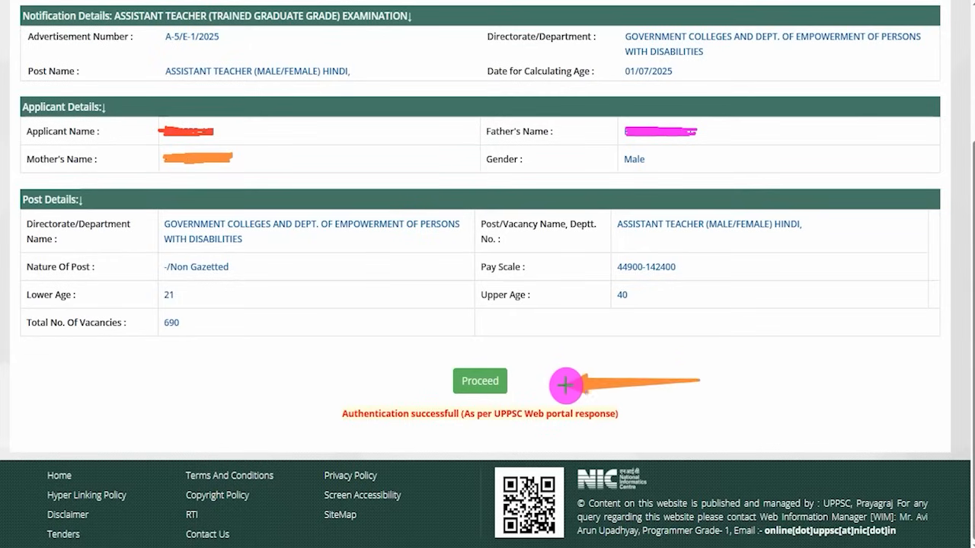
- Proceed to the application form and highlight the essential qualifications for Government Colleges, Sanket School and Prayas School
click(499, 380)
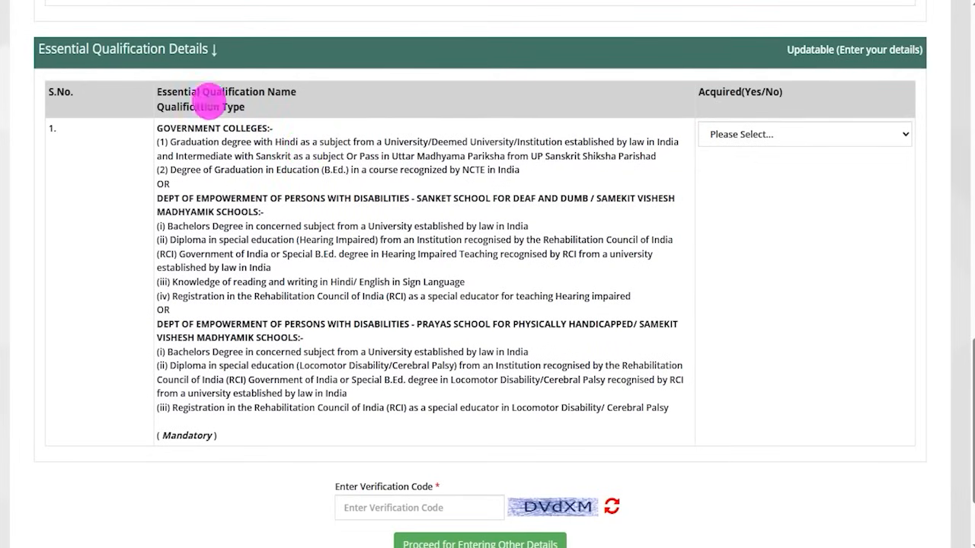
drag(166, 87, 259, 87)
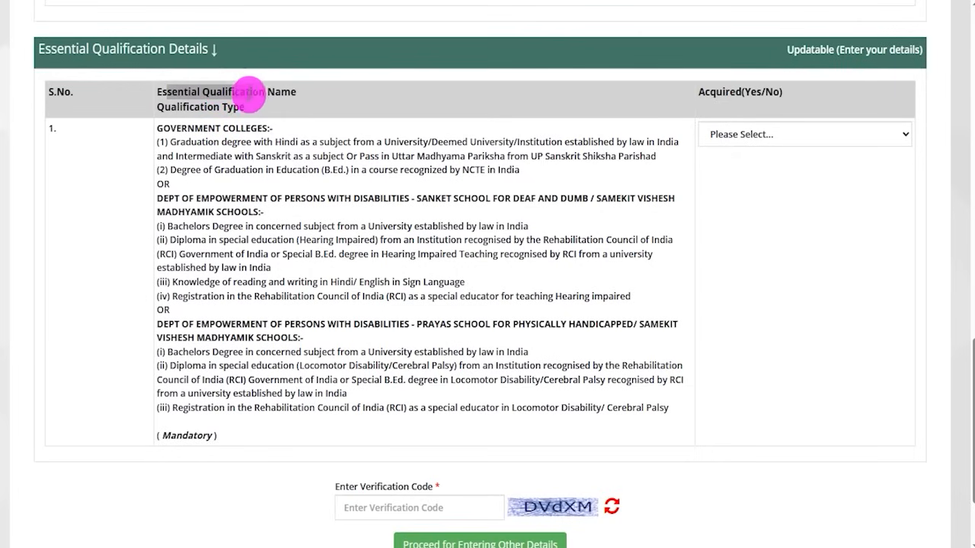
drag(169, 141, 276, 156)
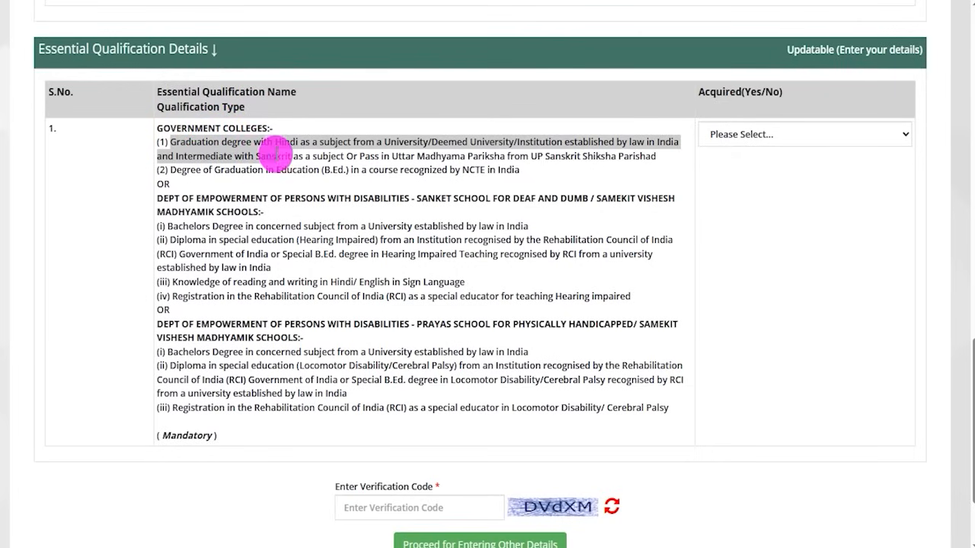
drag(183, 226, 339, 270)
click(228, 148)
drag(171, 142, 338, 170)
drag(168, 226, 305, 252)
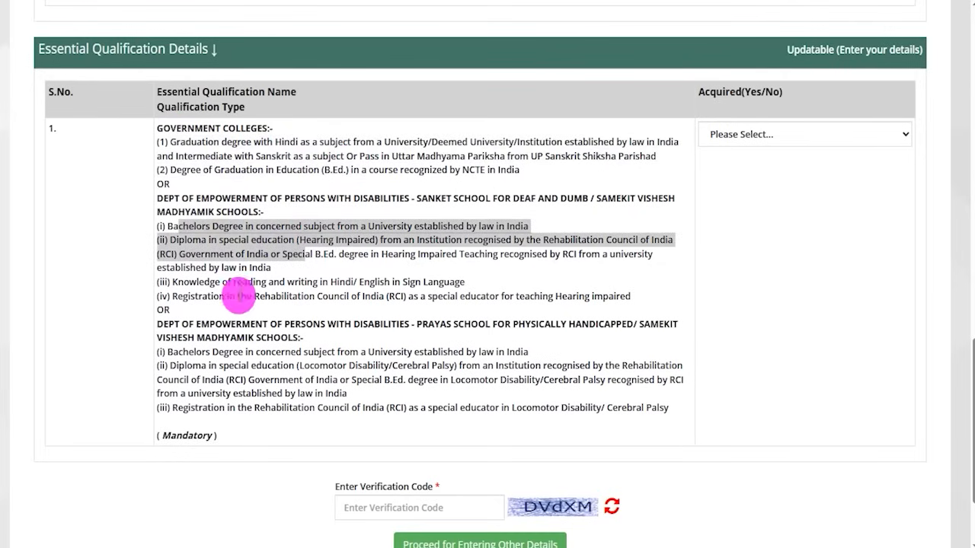
drag(183, 352, 309, 411)
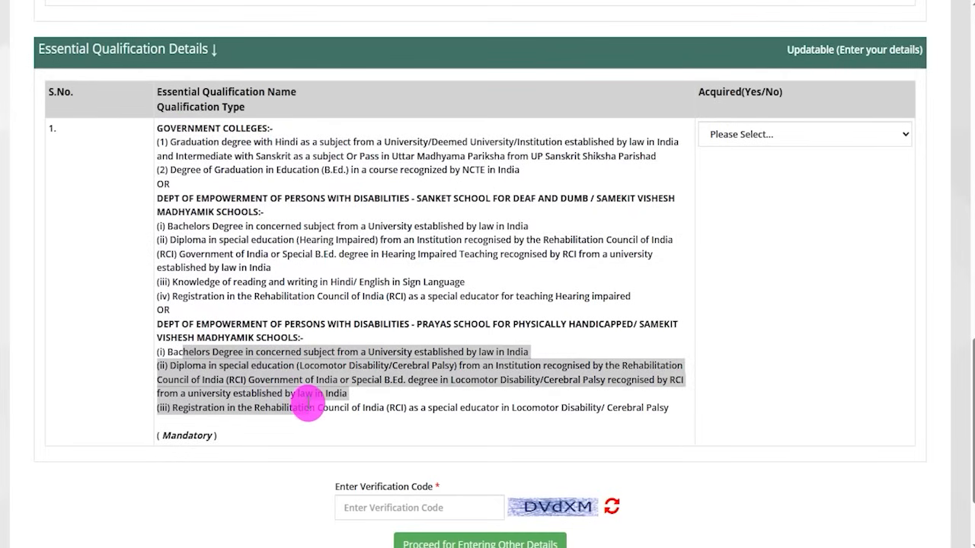
drag(171, 142, 350, 173)
click(305, 149)
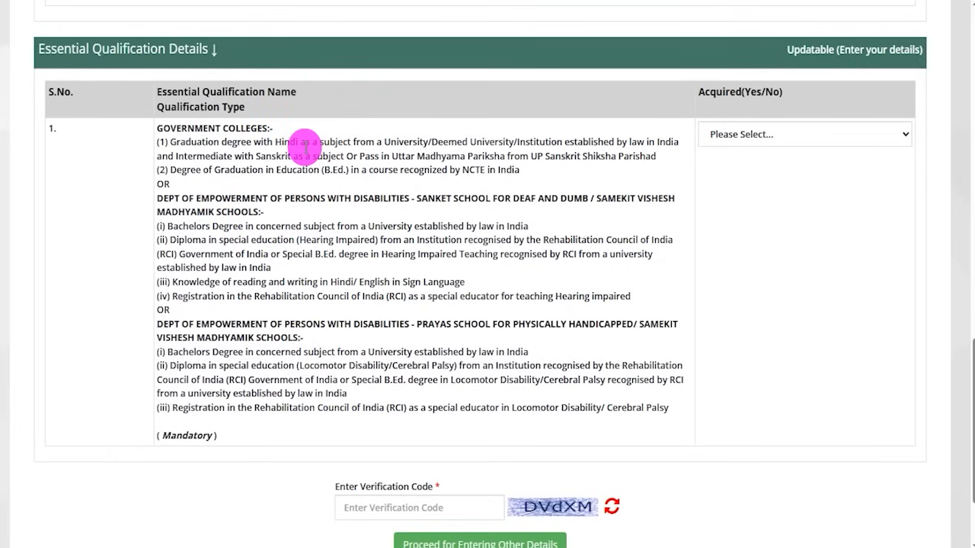
- Go over the three alternative sets of essential qualifications again and answer Yes for the mandatory qualification being acquired
drag(166, 92, 255, 90)
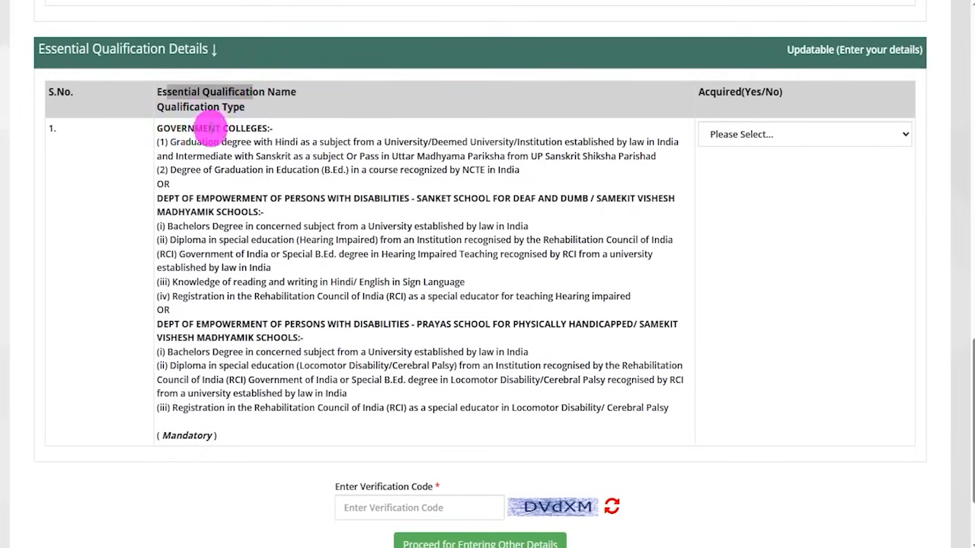
drag(169, 142, 274, 156)
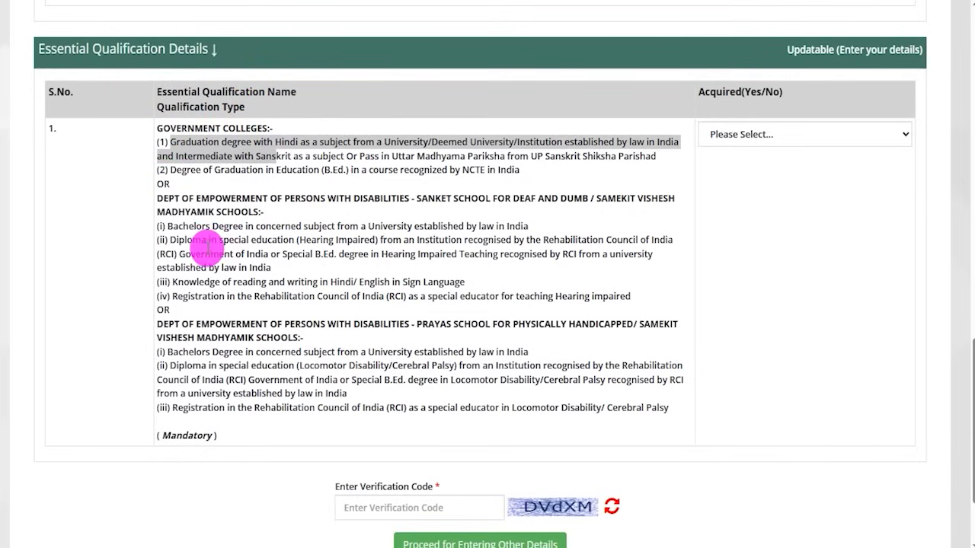
drag(184, 226, 340, 270)
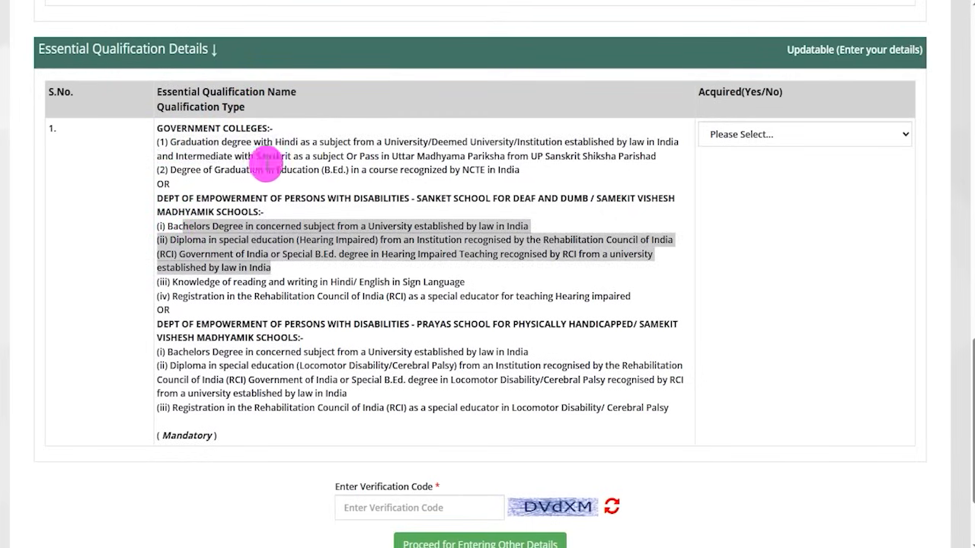
click(236, 157)
drag(173, 137, 338, 169)
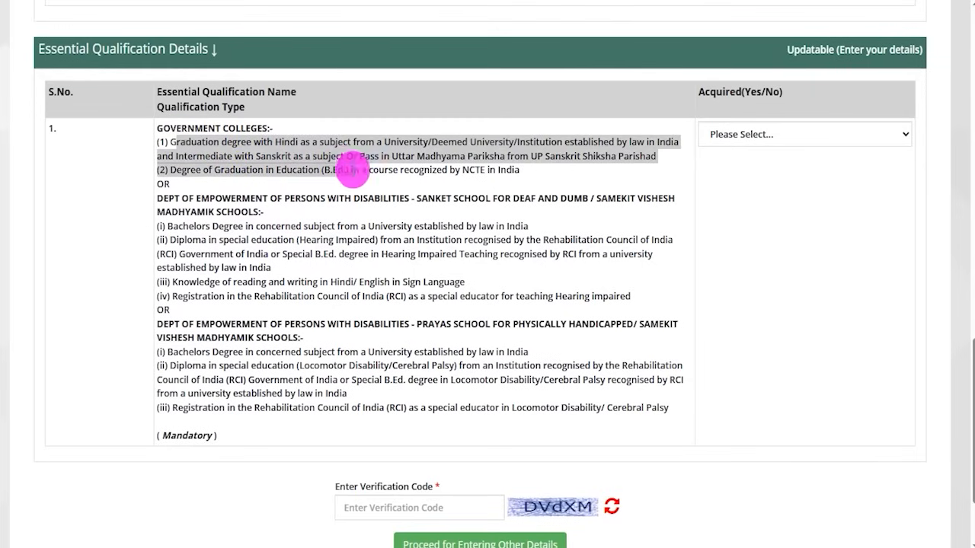
drag(177, 226, 305, 253)
drag(184, 351, 307, 405)
drag(213, 226, 312, 270)
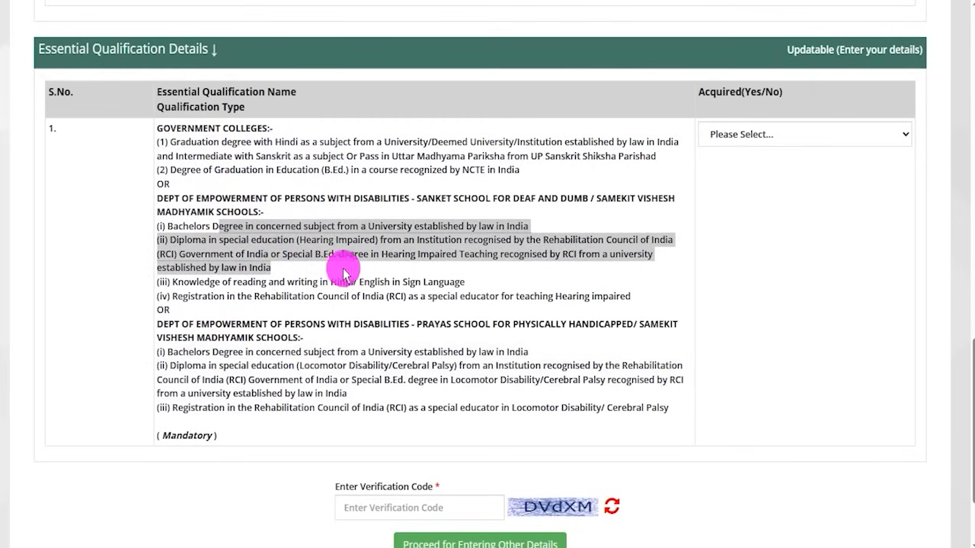
click(771, 149)
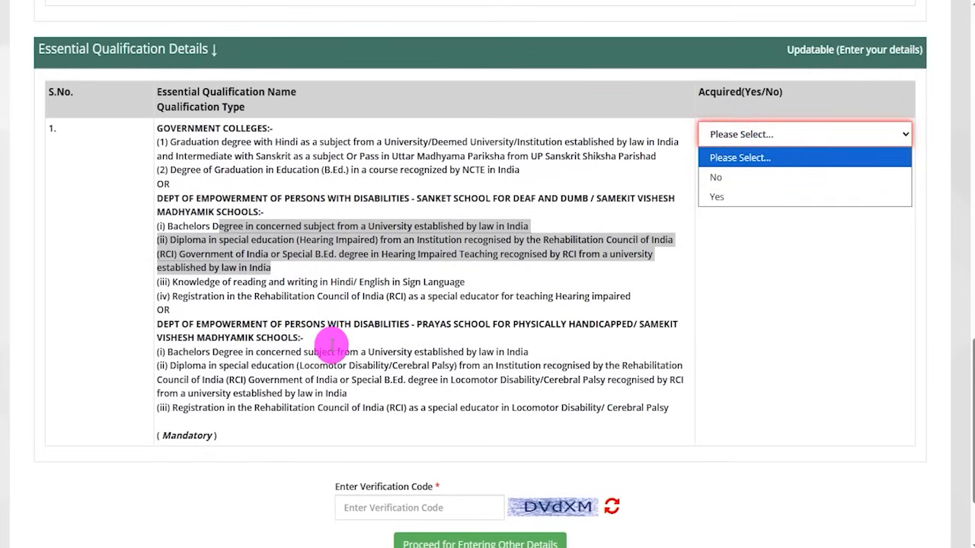
click(717, 200)
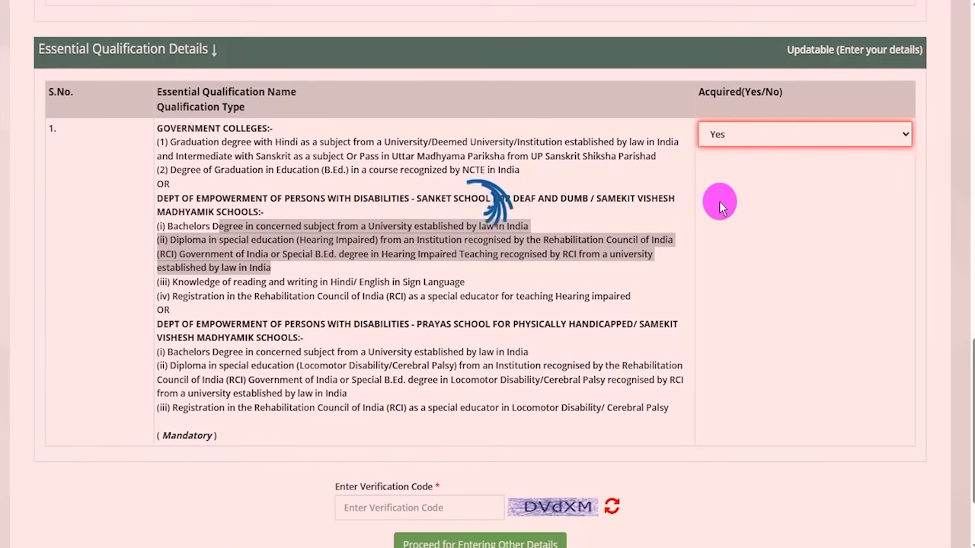
- Tick the verification code image and its entry field in red and point an arrow at Proceed for Entering Other Details
scroll(626, 342, down, 2)
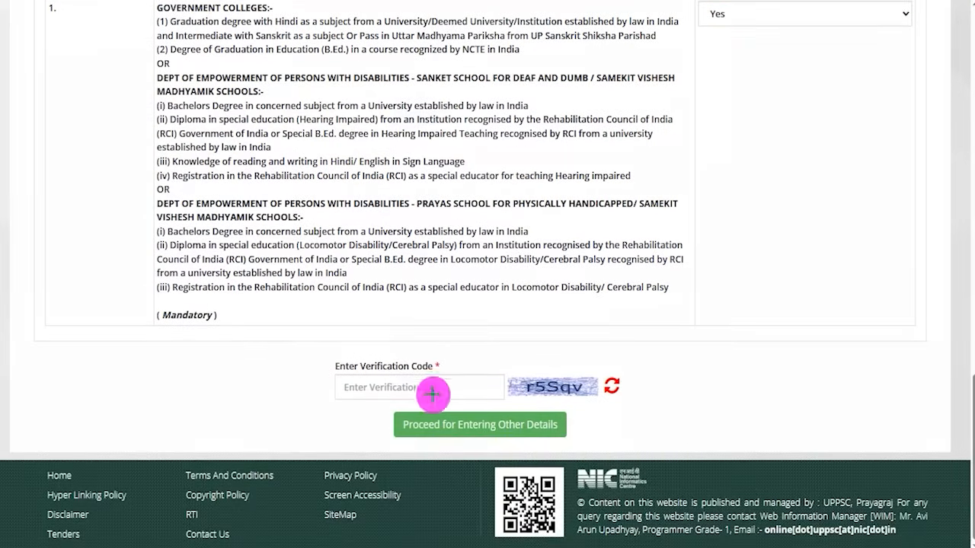
drag(575, 380, 612, 343)
drag(470, 386, 514, 342)
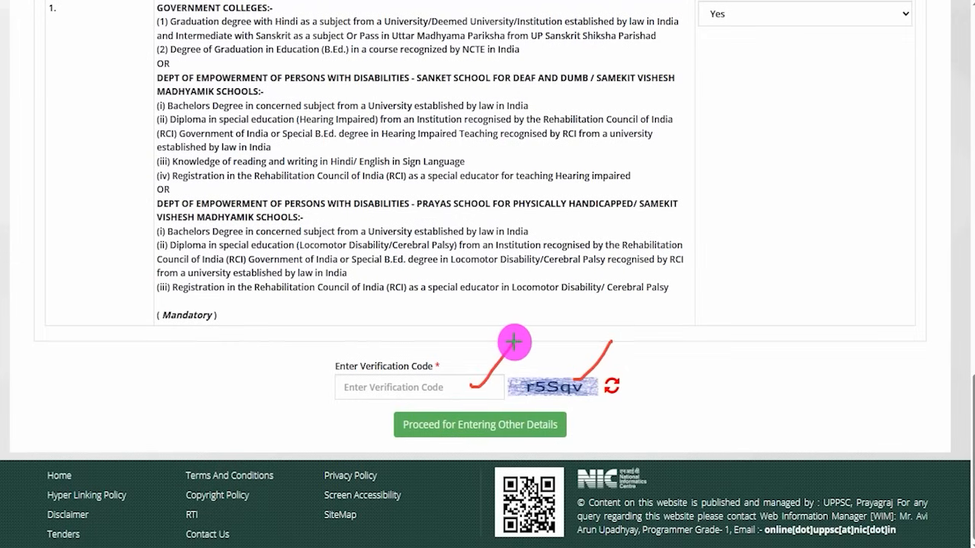
drag(187, 420, 379, 427)
- Enter the verification code, proceed to the other details, and continue from the applicant instructions to the Candidate Dashboard login
text(r5Sqv)
click(398, 425)
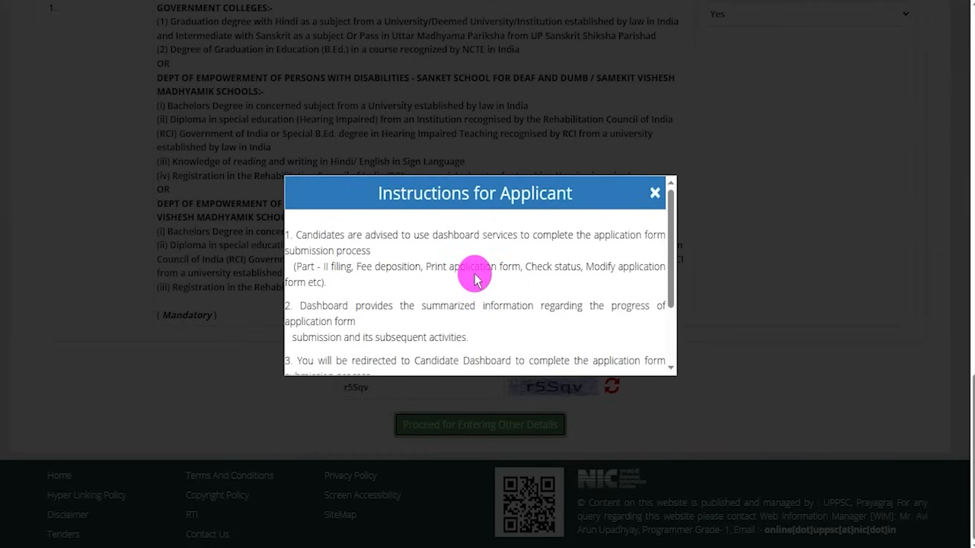
scroll(474, 279, down, 3)
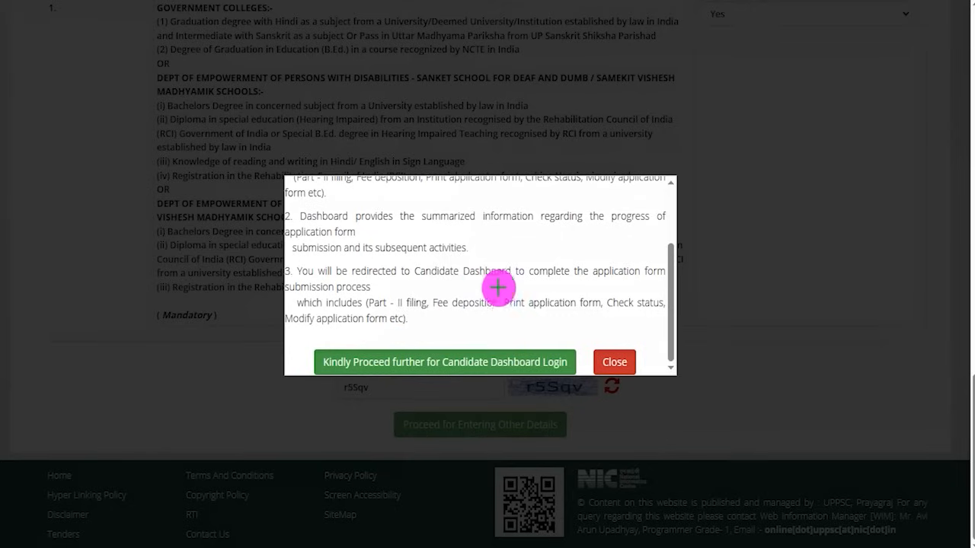
click(462, 347)
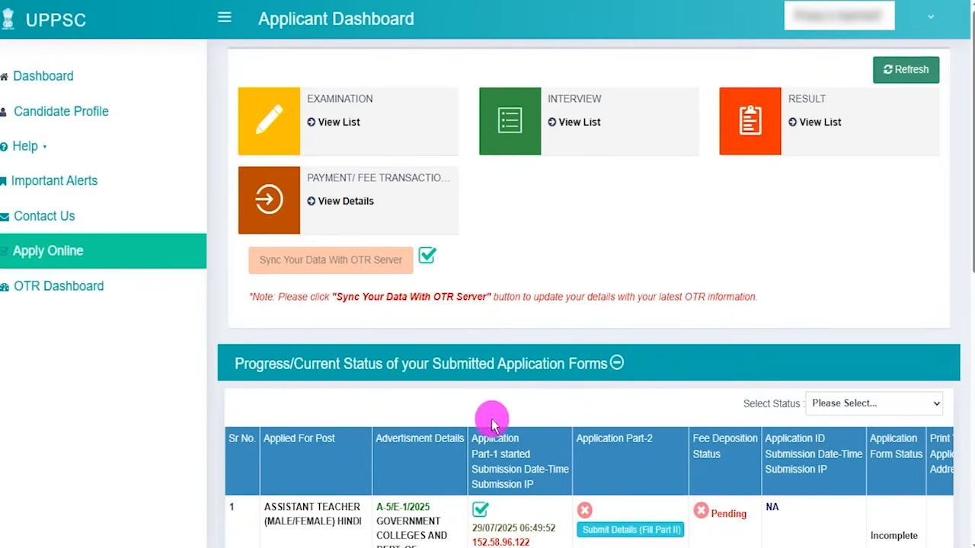
- In Part II of the Assistant Teacher Hindi application, try Yes for two years of territorial army service and settle on No
scroll(513, 416, down, 1)
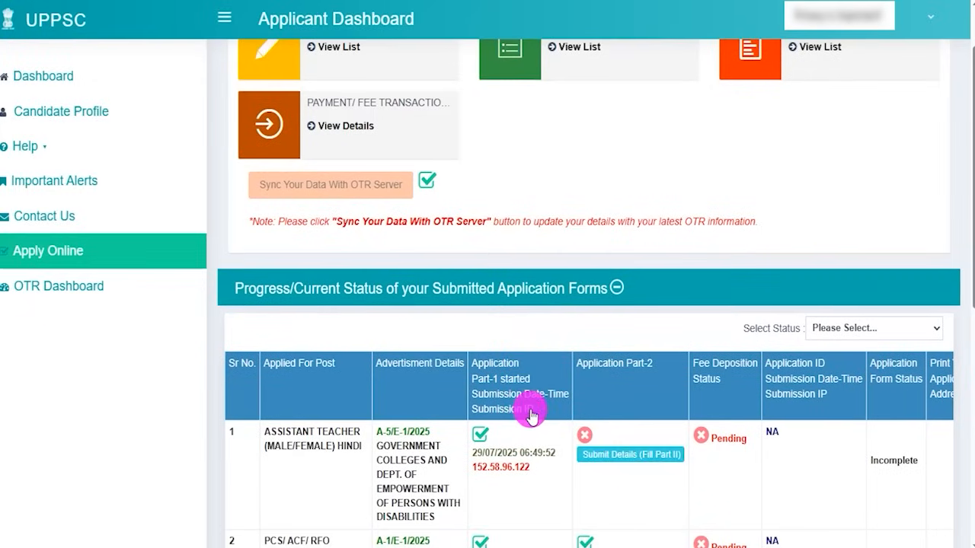
scroll(531, 416, down, 1)
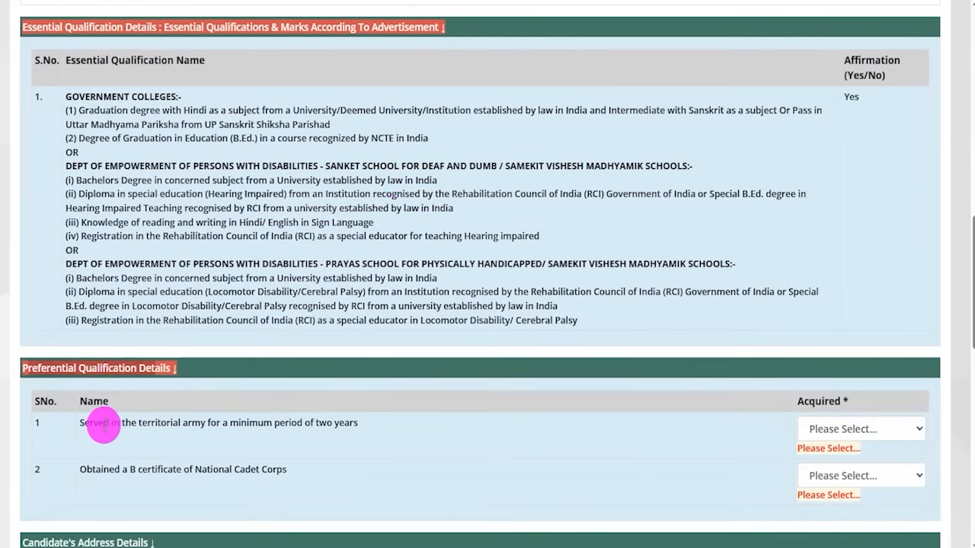
drag(99, 425, 287, 427)
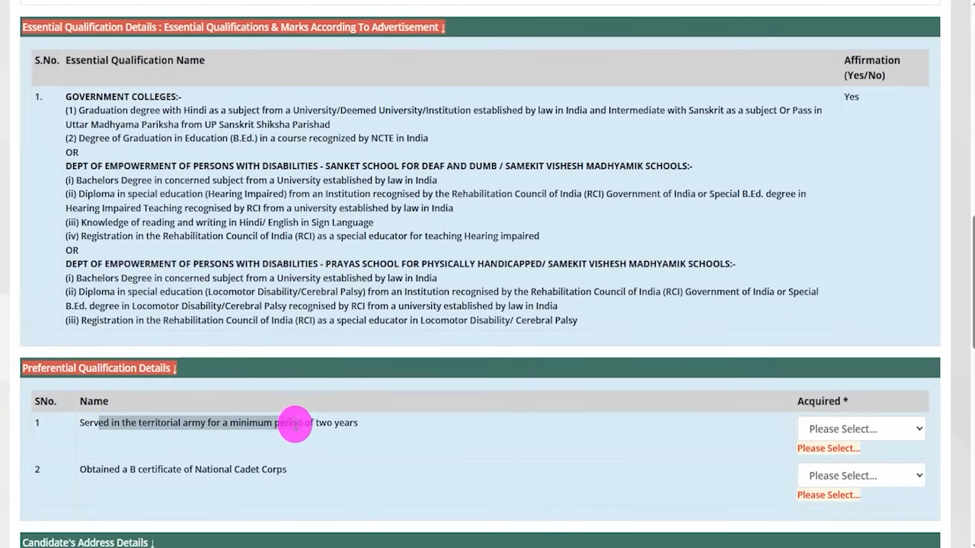
click(828, 429)
click(818, 494)
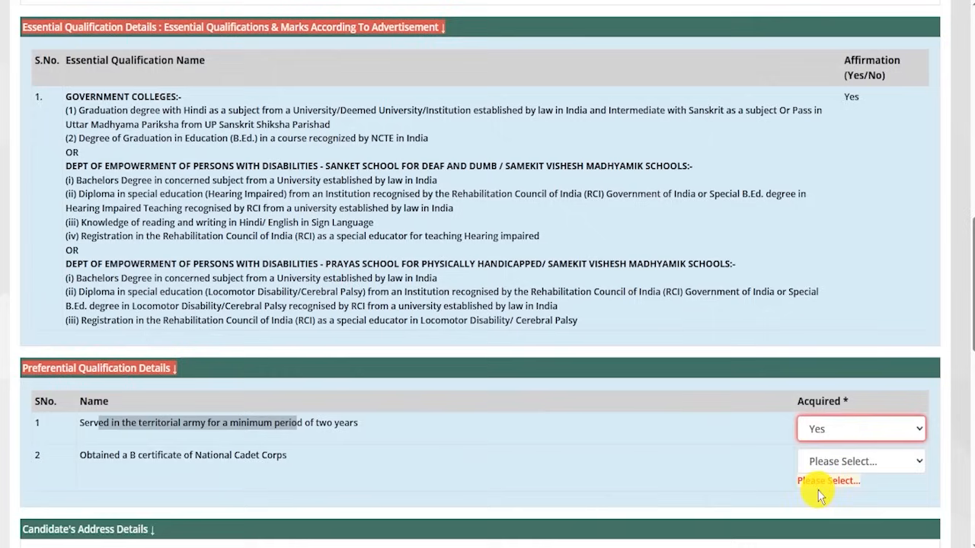
click(825, 435)
click(800, 460)
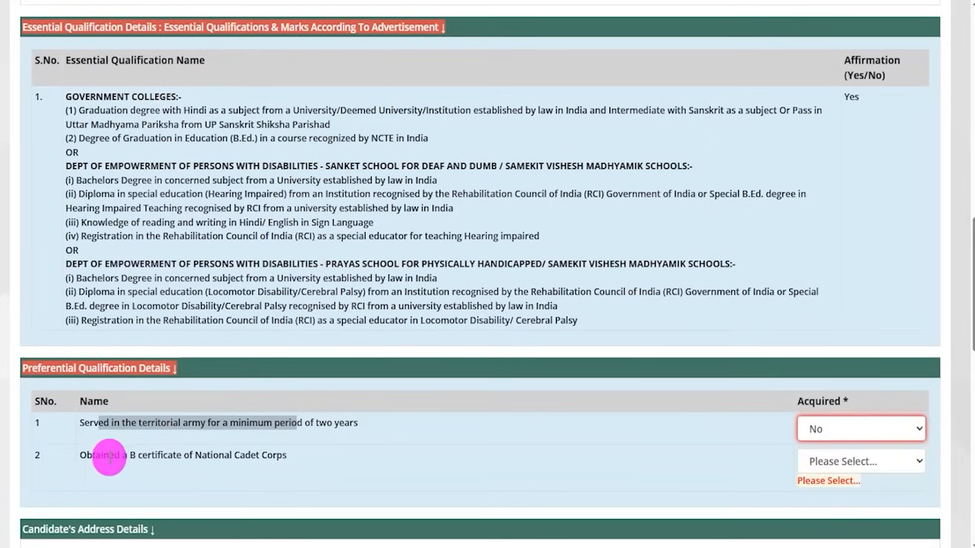
- Highlight the National Cadet Corps B certificate qualification, try Yes for it and settle on No
drag(97, 454, 244, 455)
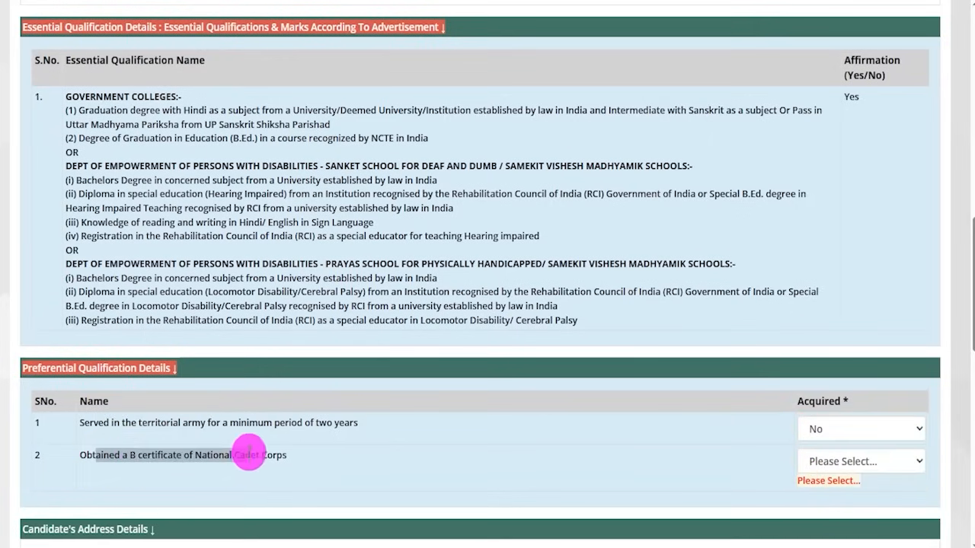
click(847, 461)
click(829, 523)
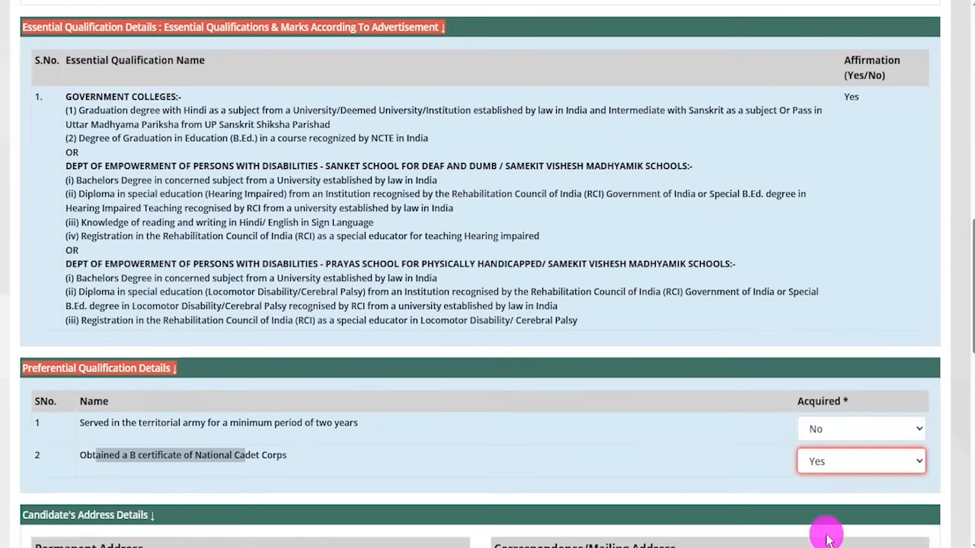
click(833, 472)
click(823, 523)
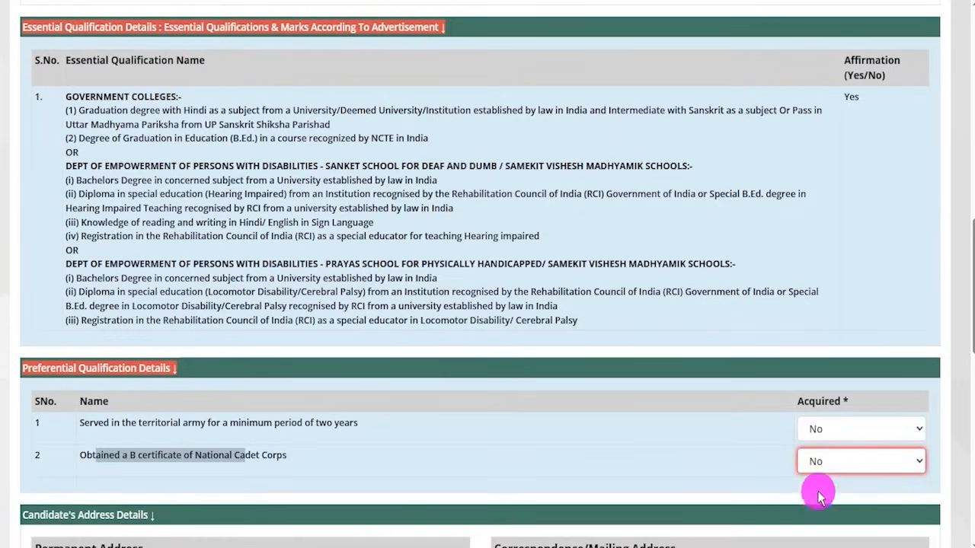
click(674, 462)
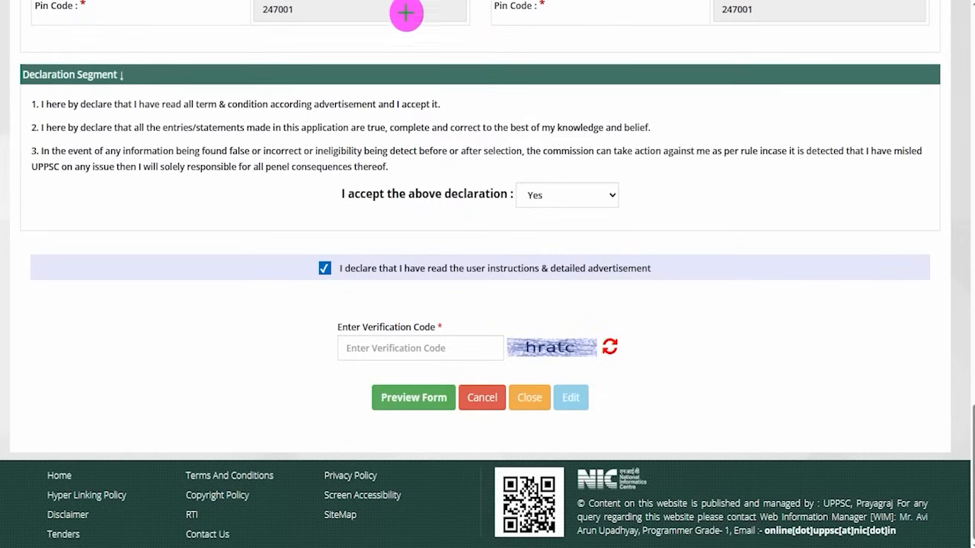
- Tick both address pin code rows, the Declaration Segment heading and its three statements in red, and clear the marks
drag(378, 17, 410, 6)
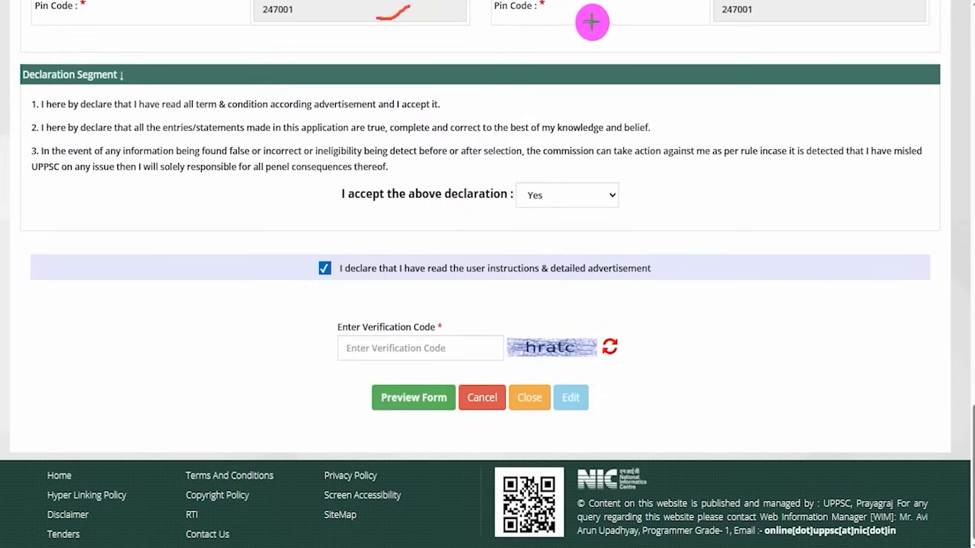
drag(590, 22, 616, 7)
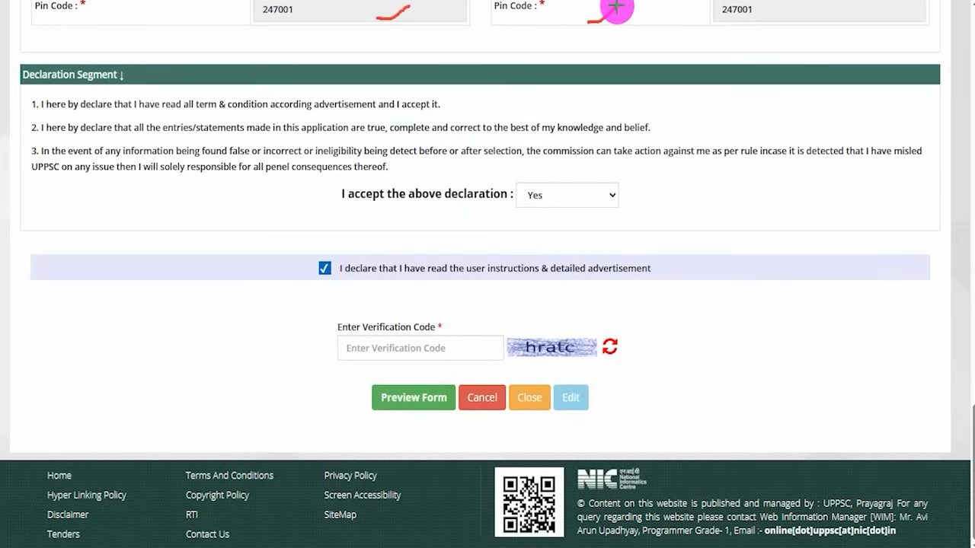
drag(126, 84, 178, 54)
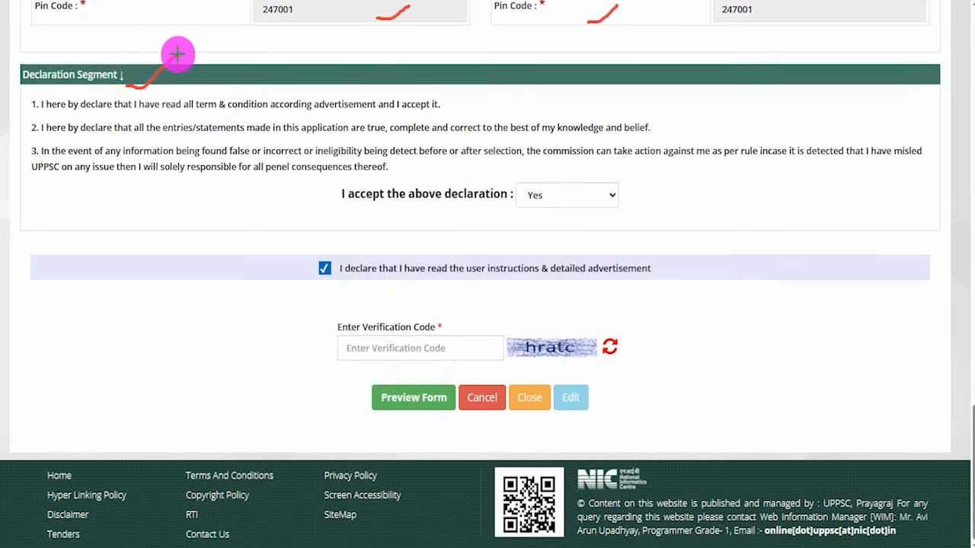
drag(442, 115, 472, 97)
drag(451, 138, 481, 120)
drag(439, 166, 476, 142)
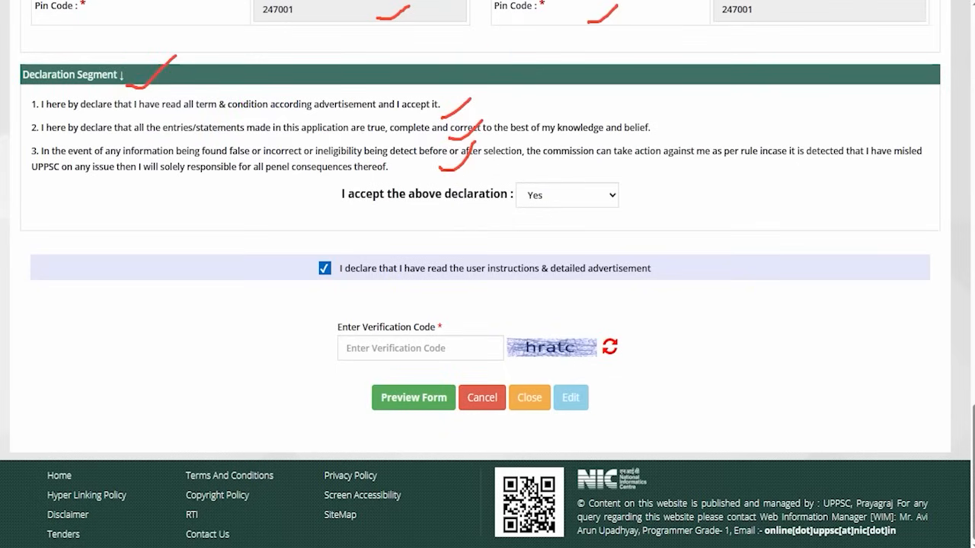
key(Escape)
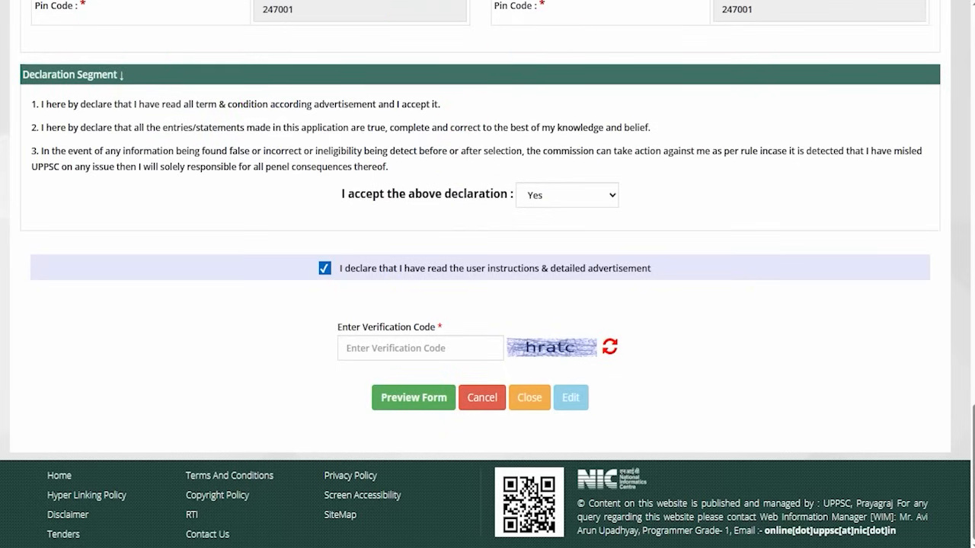
- Highlight the acceptance wording below the declaration statements and choose Yes to accept the declaration
drag(386, 193, 476, 194)
click(555, 195)
click(543, 240)
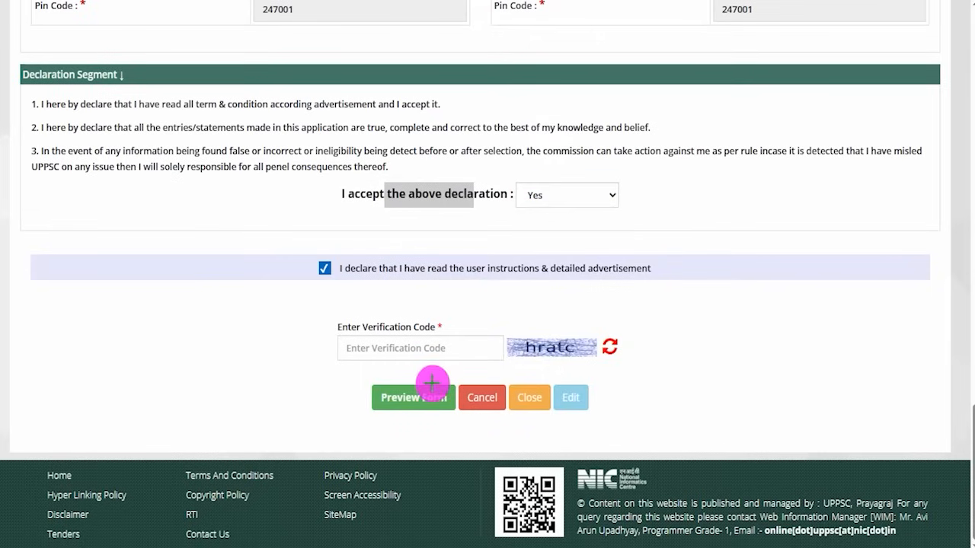
- Tick the verification code image and entry field below the declaration in red and point a red arrow at the Edit button
drag(573, 341, 603, 311)
mouse_move(462, 341)
mouse_down()
mouse_move(501, 317)
mouse_move(508, 289)
mouse_up()
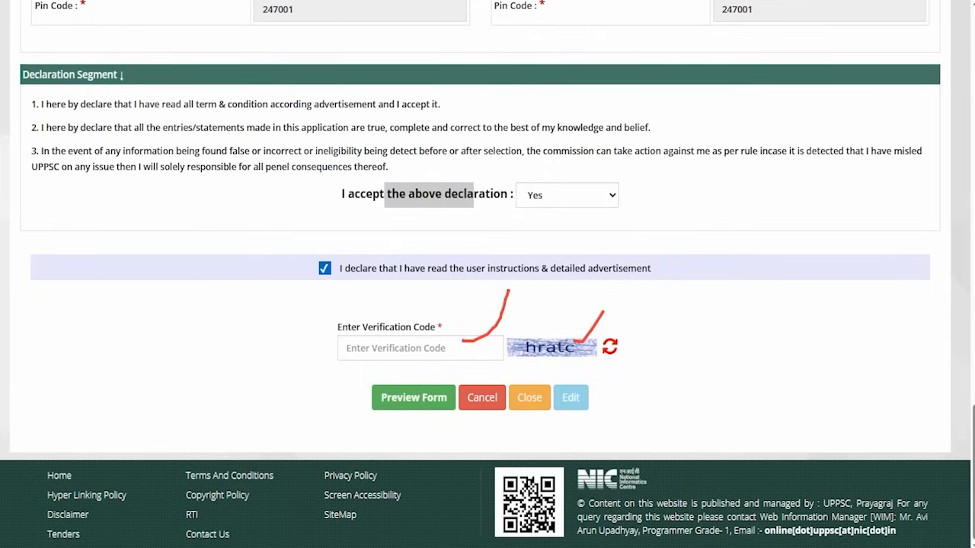
drag(765, 396, 596, 398)
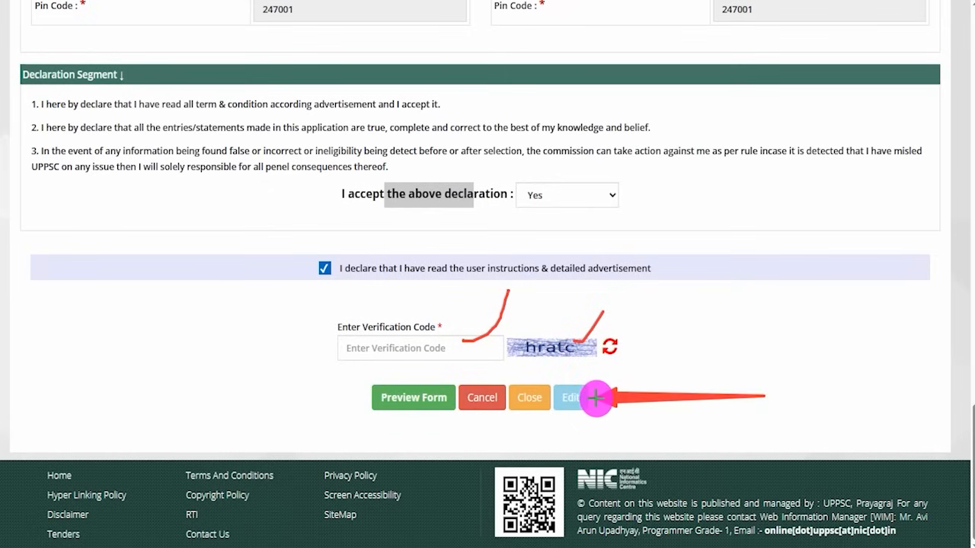
- Point a red arrow at the Preview Form button and submit the previewed application form
drag(596, 398, 596, 398)
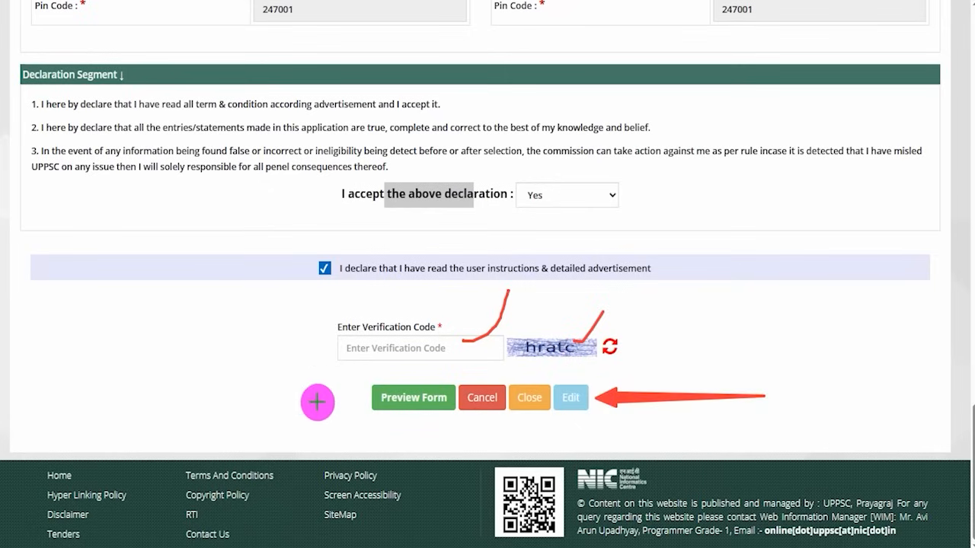
drag(146, 400, 345, 397)
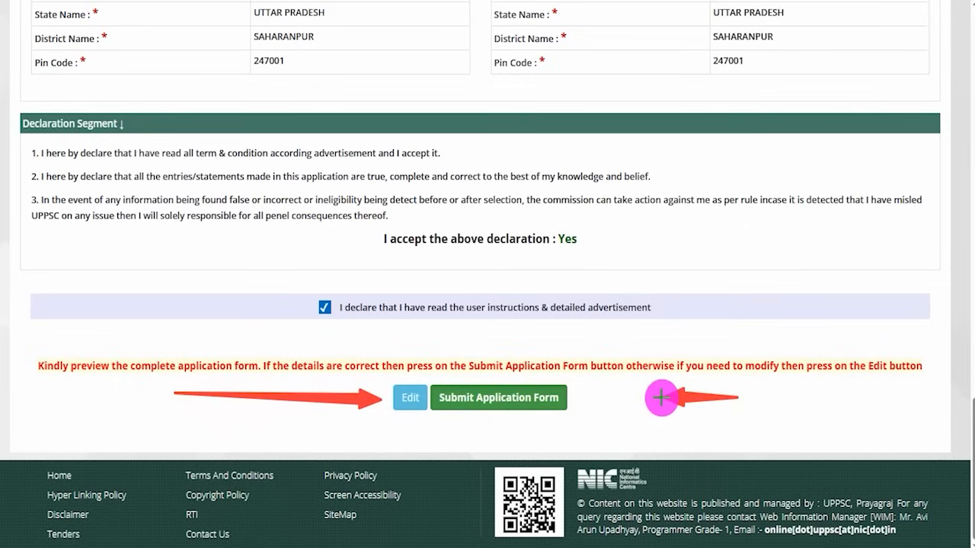
click(572, 397)
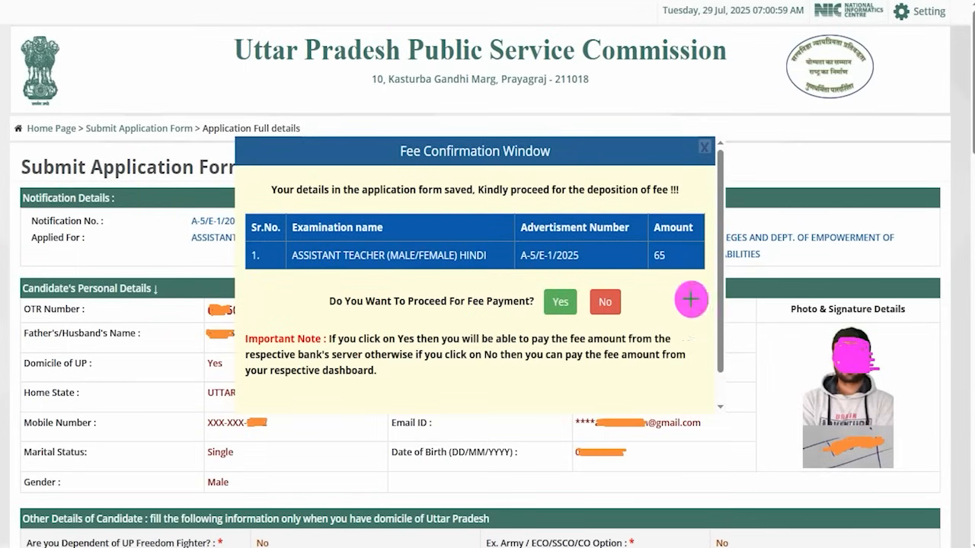
- Tick and circle the fee amount in pink in the Fee Confirmation Window and agree to proceed with the fee payment
drag(667, 251, 705, 225)
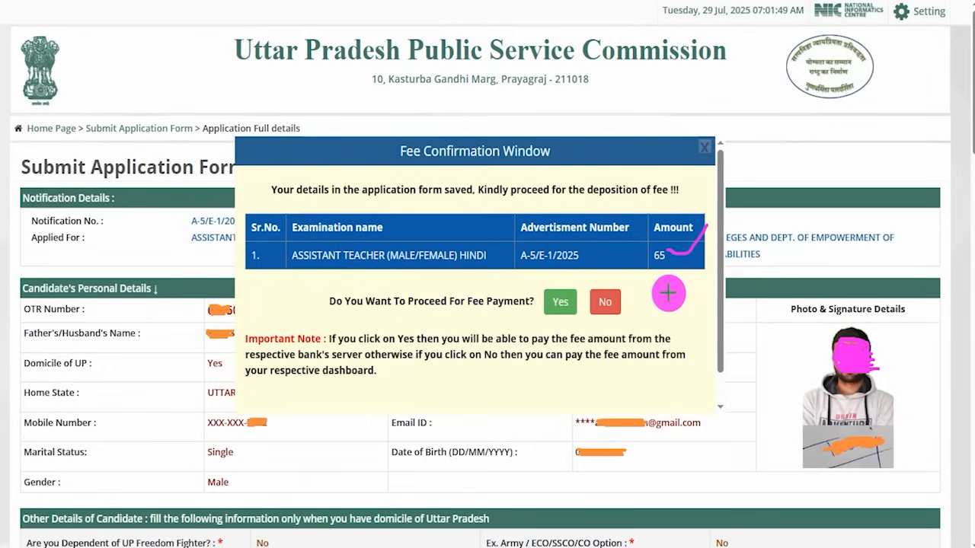
drag(664, 290, 681, 285)
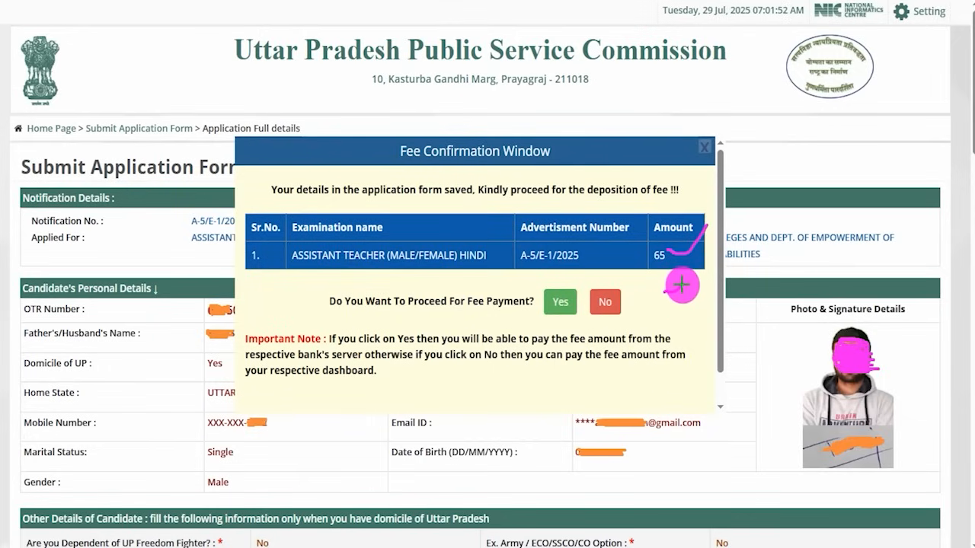
drag(678, 265, 701, 252)
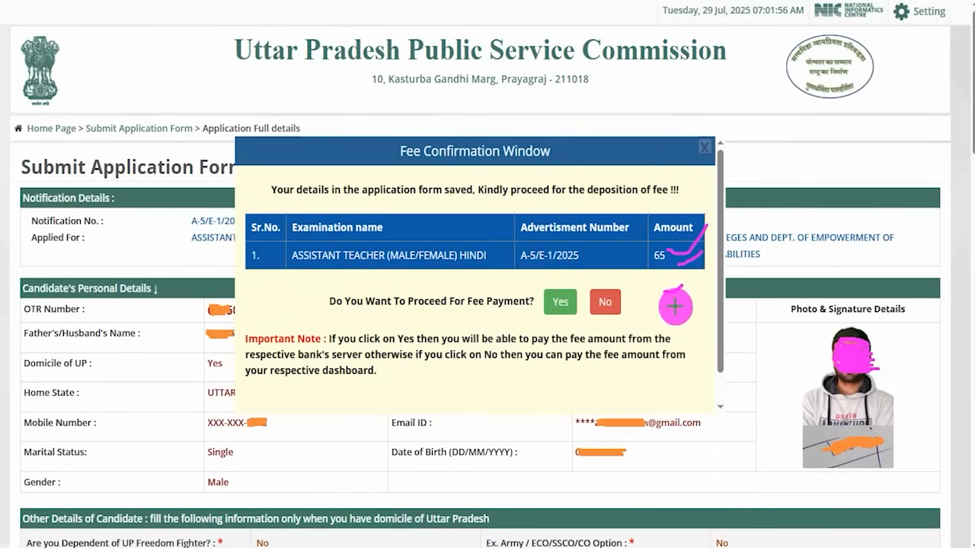
drag(672, 308, 692, 297)
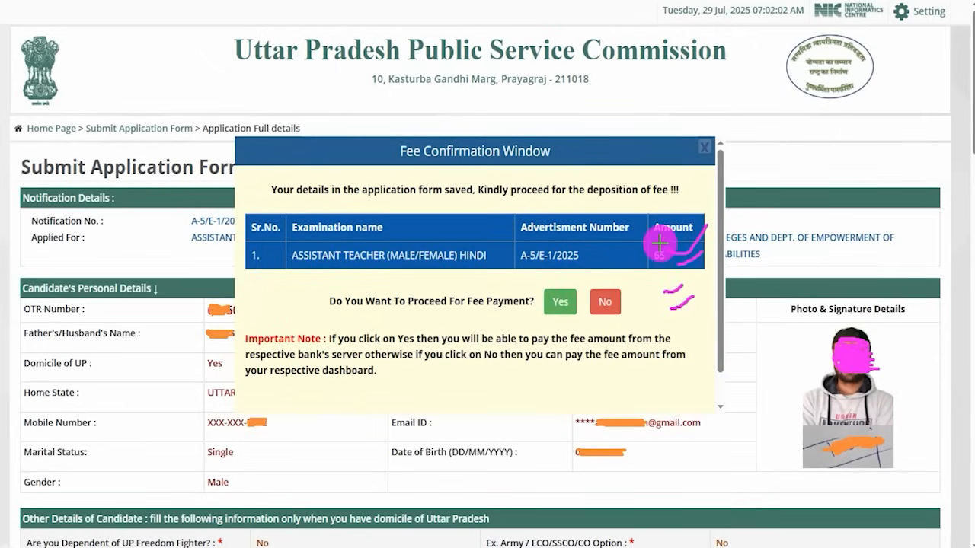
mouse_move(650, 241)
mouse_down()
mouse_move(661, 263)
mouse_move(674, 240)
mouse_up()
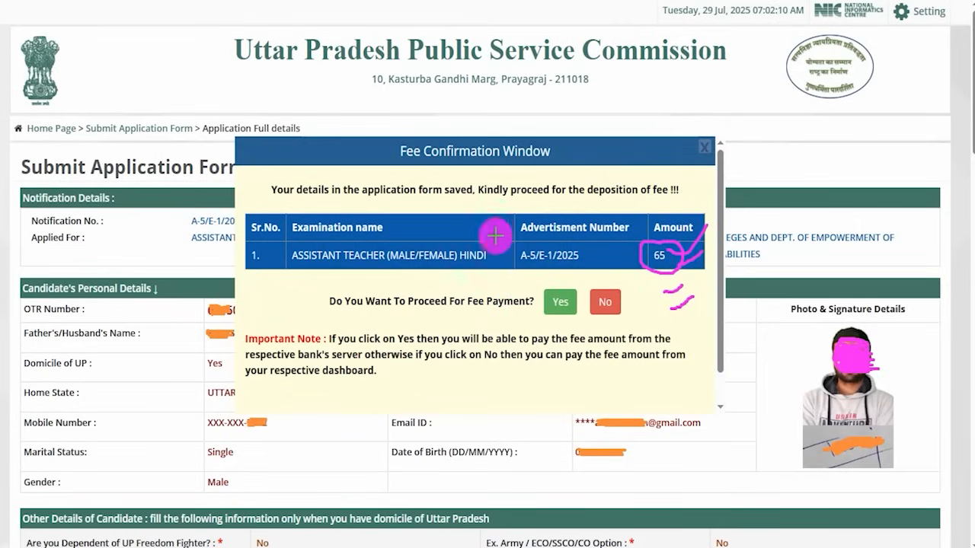
click(560, 301)
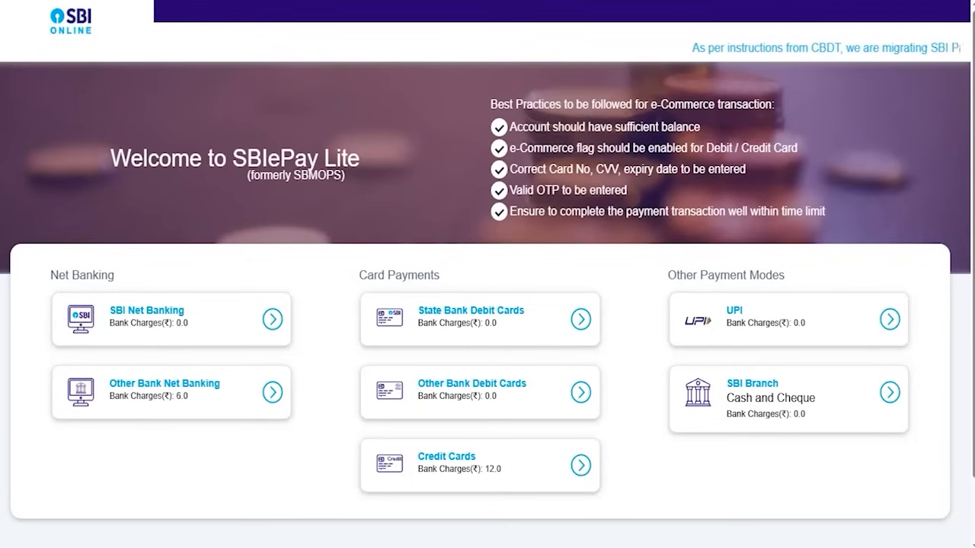
- Tick the Net Banking, Card Payments and Other Payment Modes headings in pink, clear the marks and choose UPI as the payment mode
drag(160, 273, 216, 249)
drag(459, 281, 487, 260)
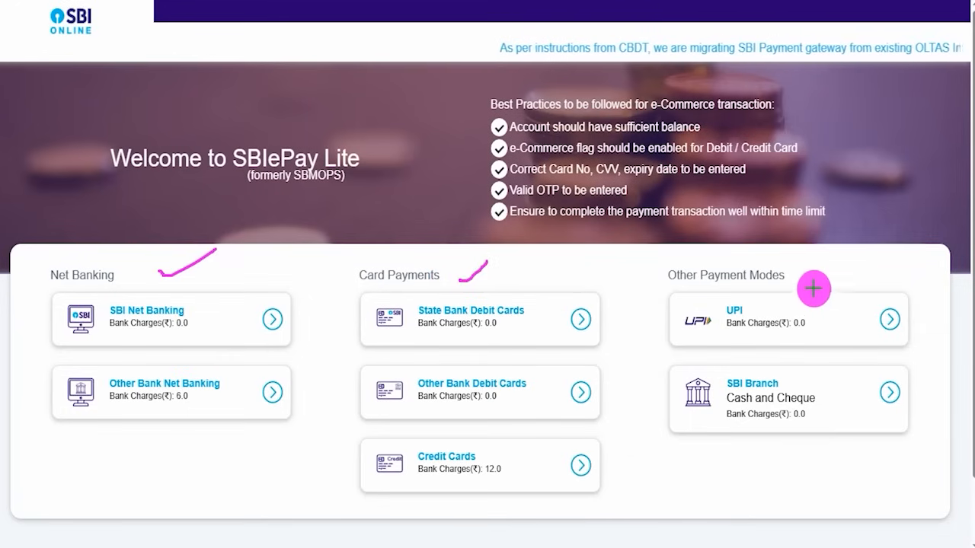
drag(813, 282, 846, 263)
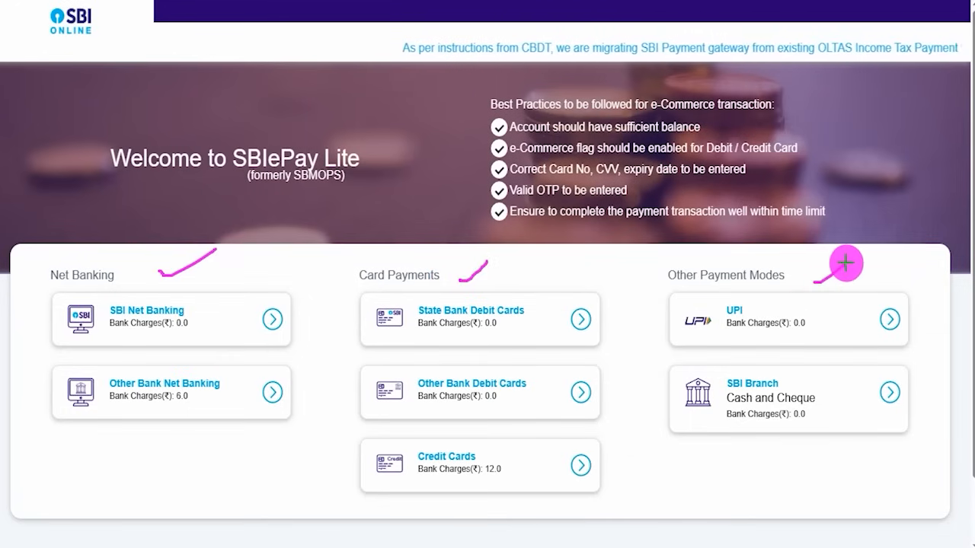
key(Escape)
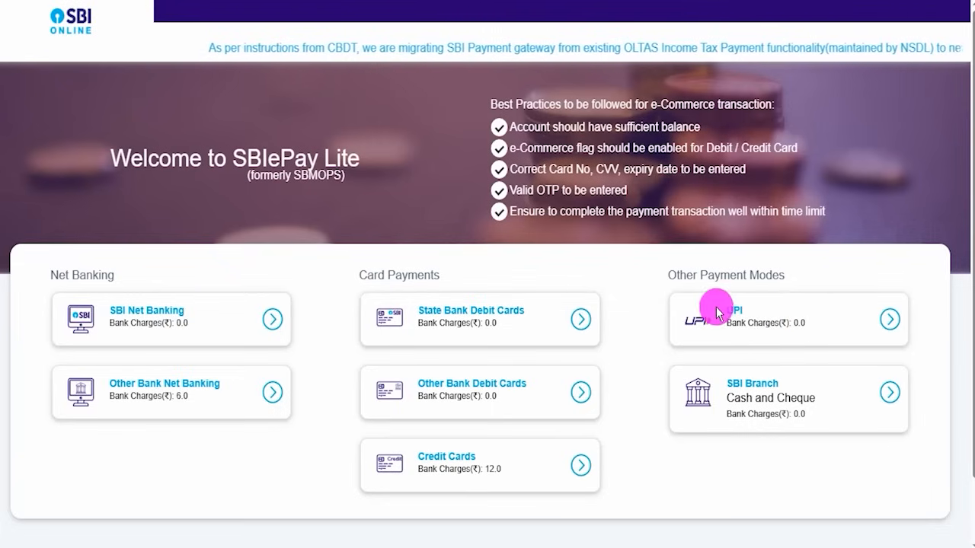
click(889, 320)
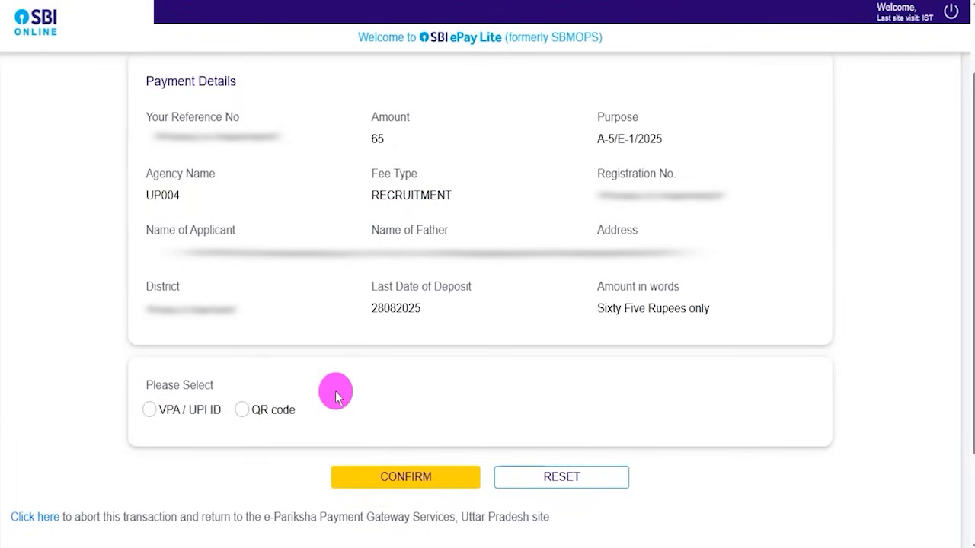
- Try the VPA / UPI ID option, tick the VPA Narration field, point a pink arrow at Confirm and clear the marks
click(152, 412)
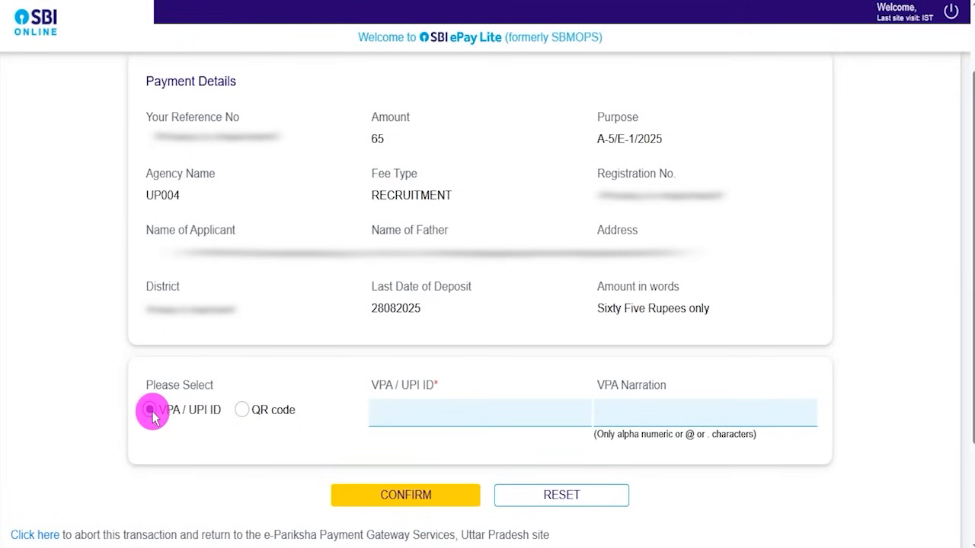
click(407, 412)
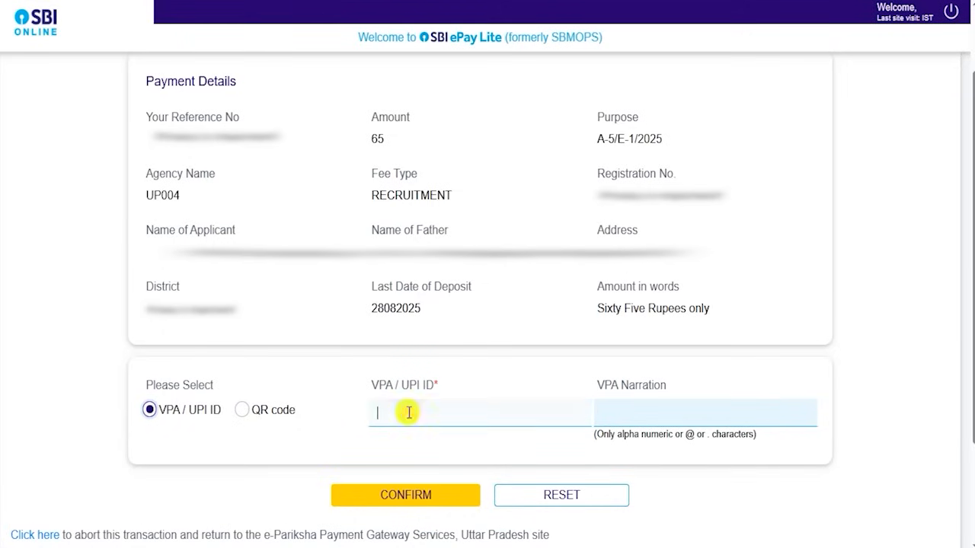
click(602, 64)
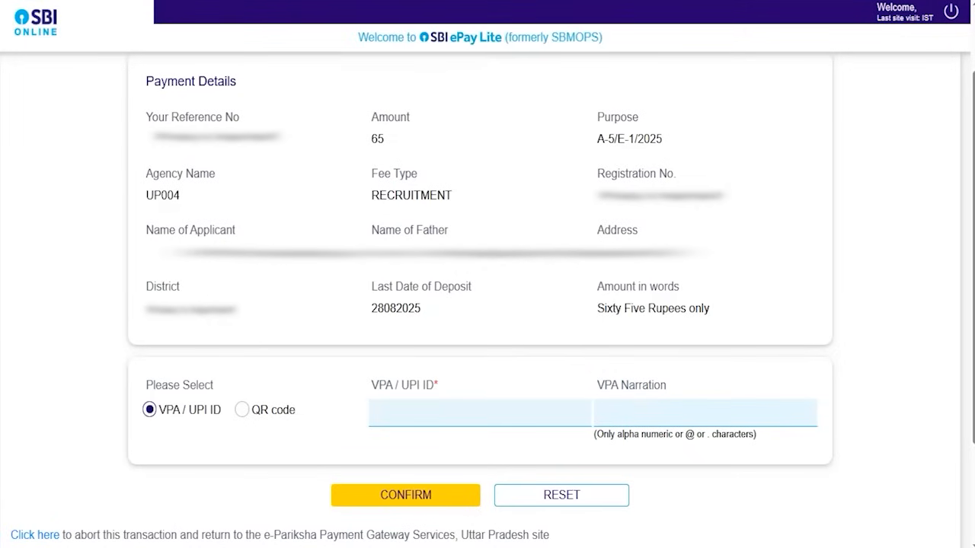
drag(684, 411, 727, 377)
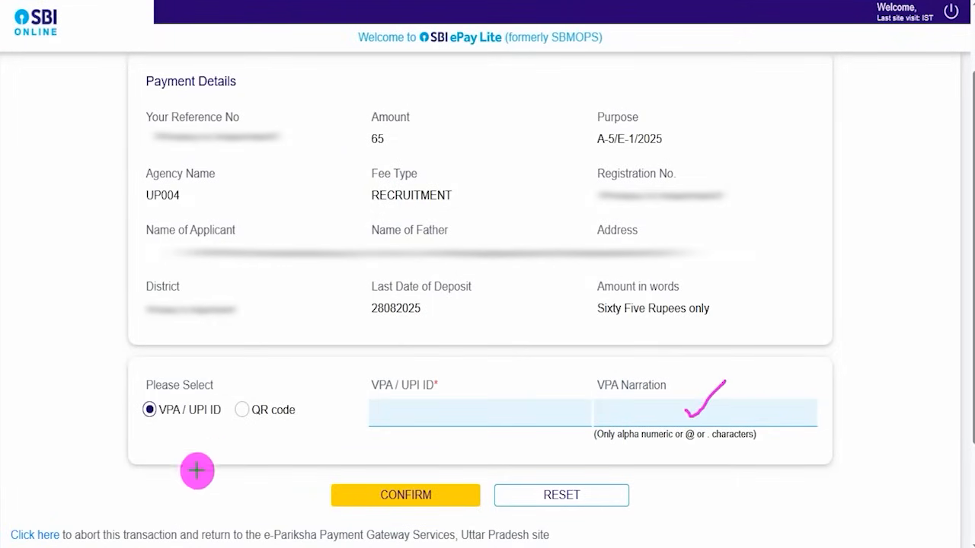
drag(163, 490, 317, 497)
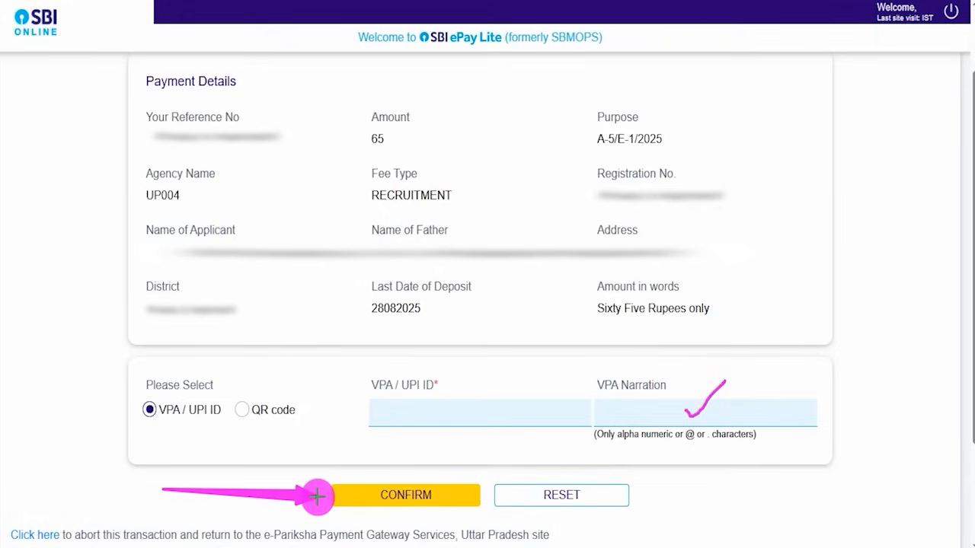
key(Escape)
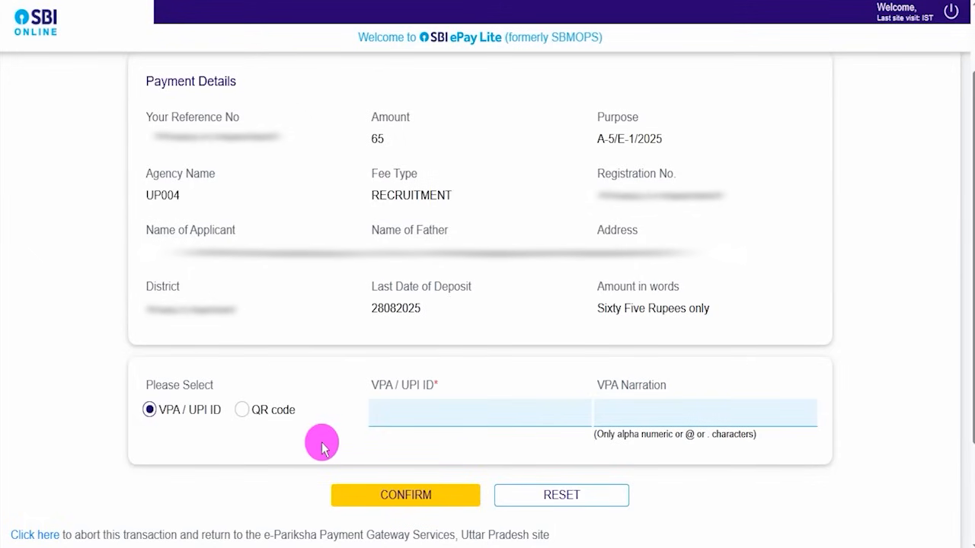
- Choose and confirm QR code as the UPI payment method, and tick the generated QR code on the remittance form
click(242, 411)
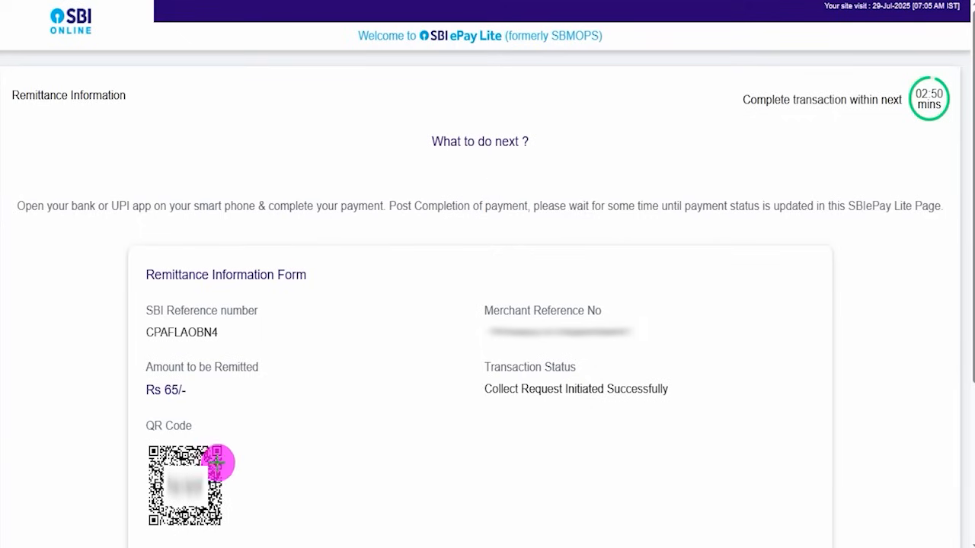
drag(208, 435, 284, 381)
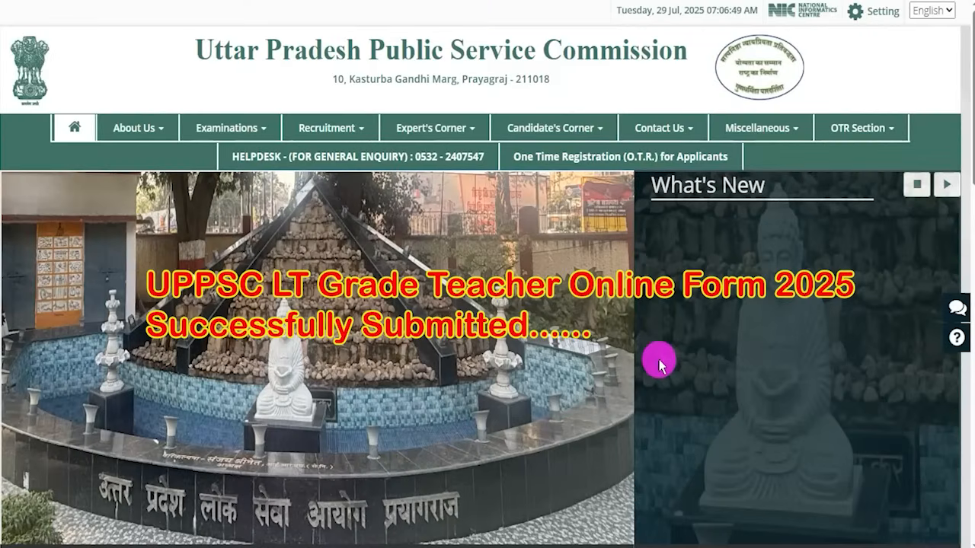
scroll(827, 409, down, 4)
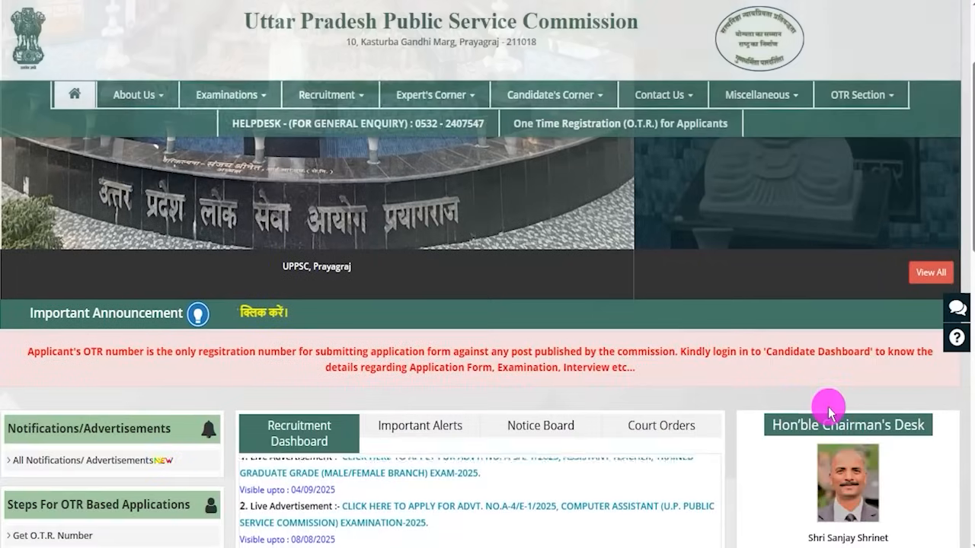
scroll(829, 412, up, 4)
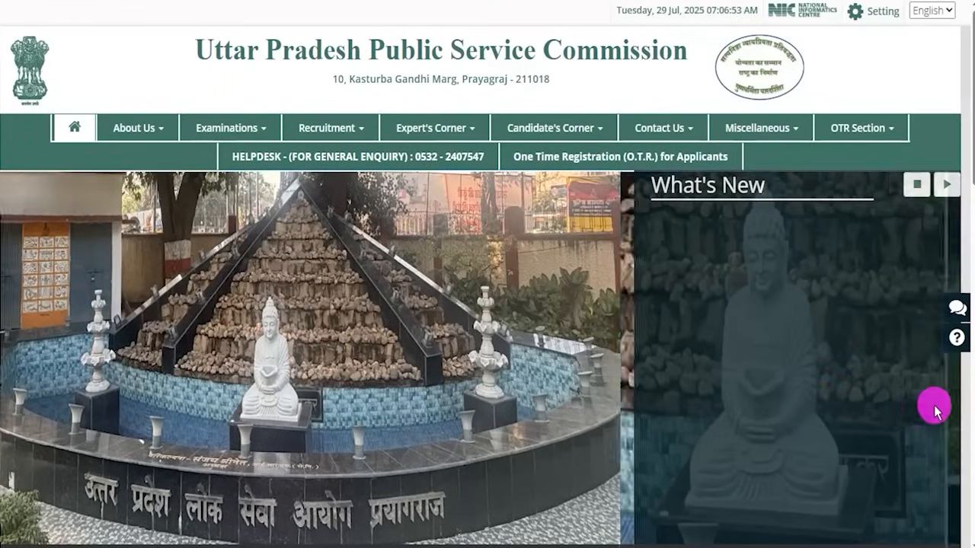